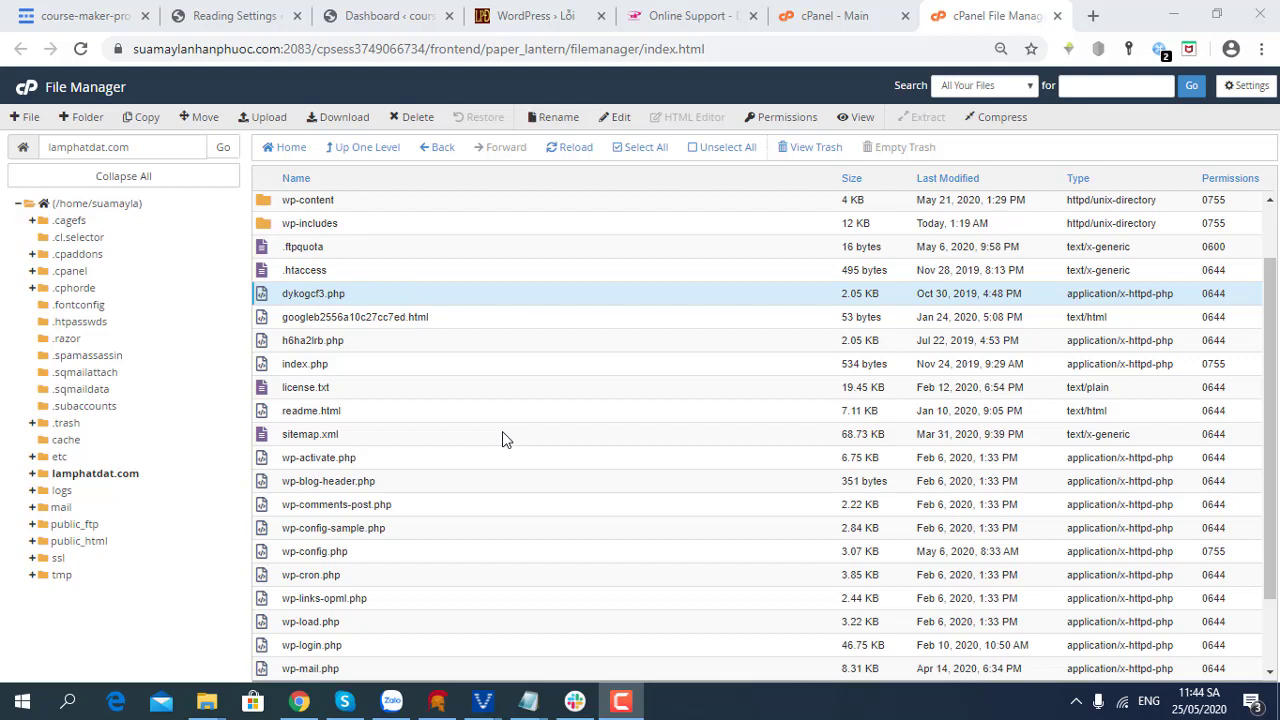
Check the error page shown by lamphatdat.com and return to the site's file listing.
left_click(313, 342)
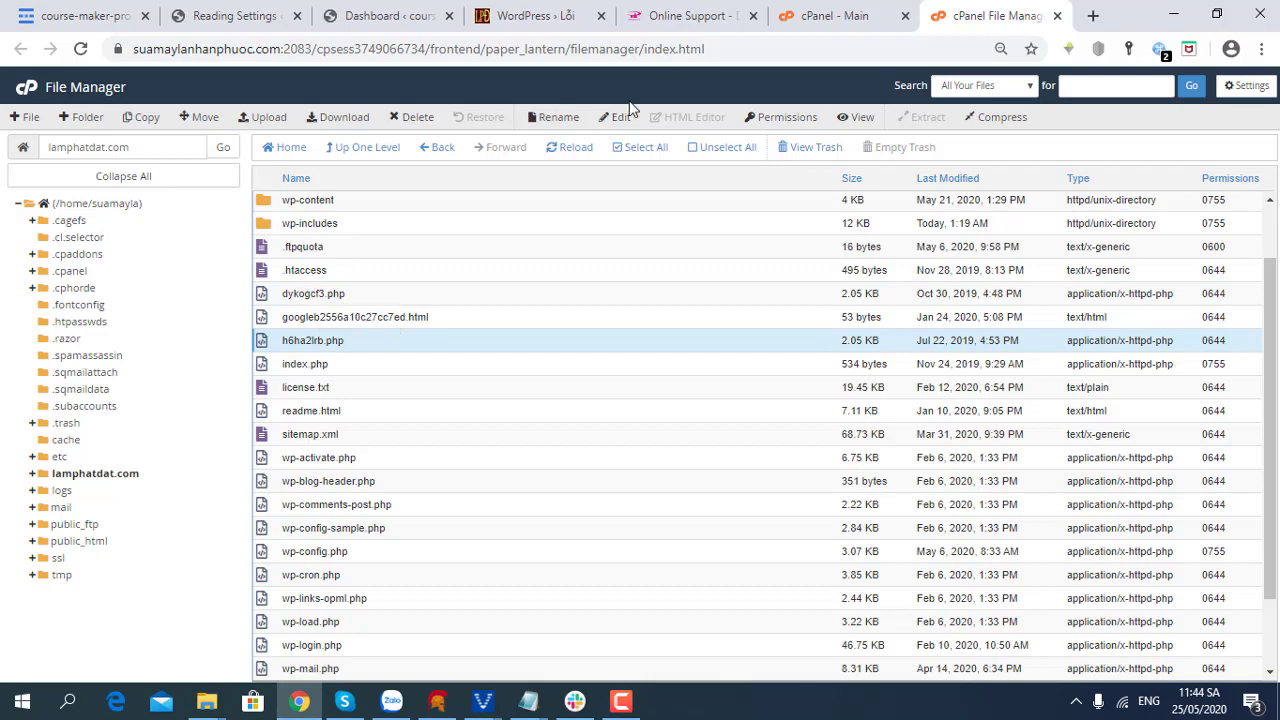
left_click(540, 18)
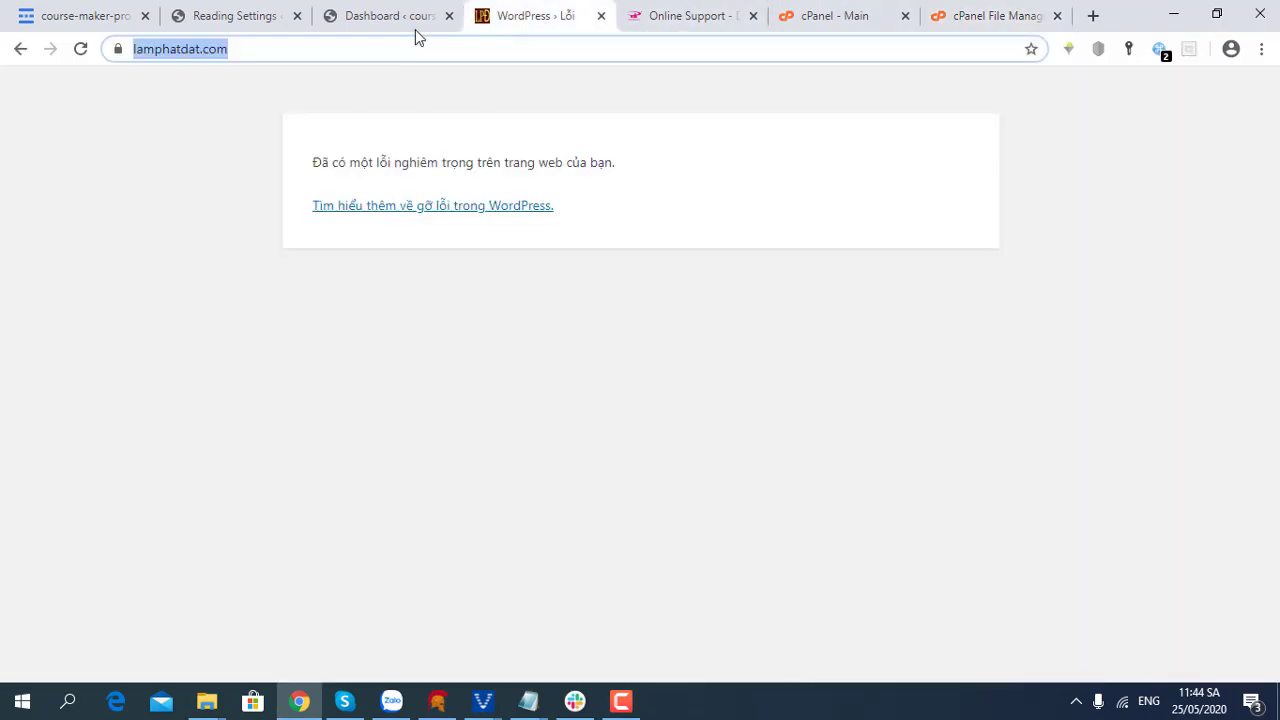
left_click(962, 27)
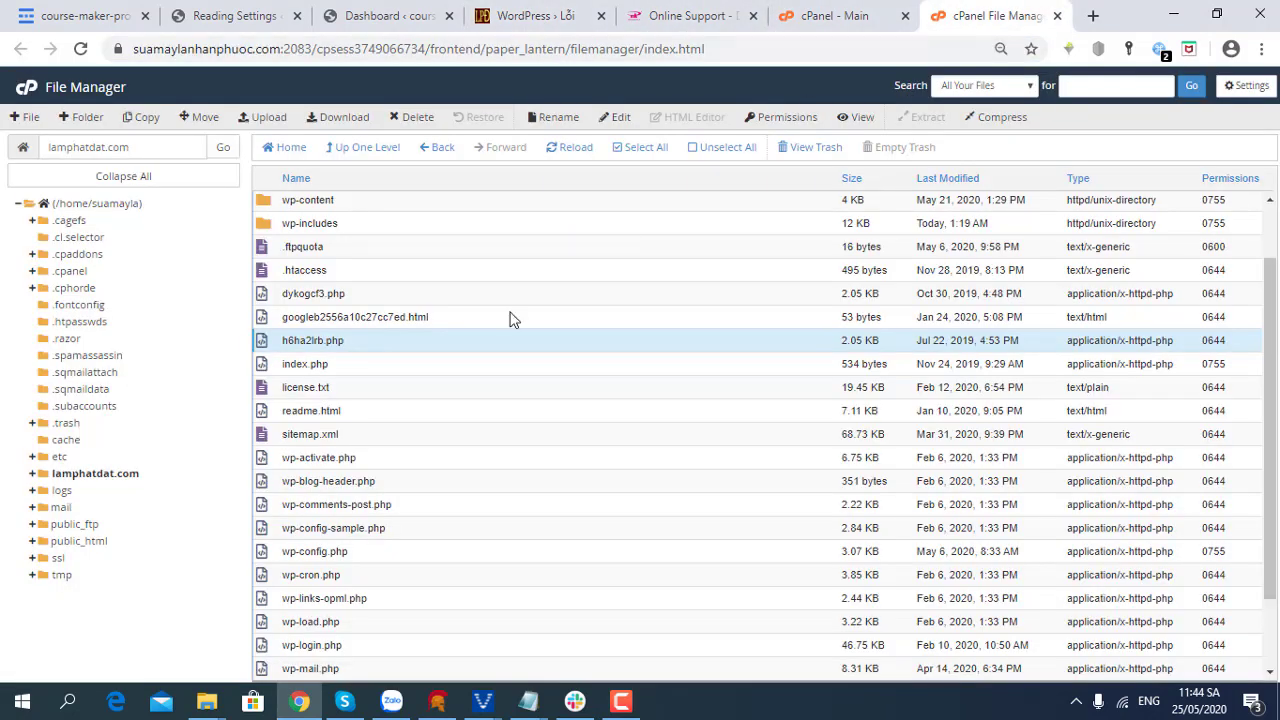
left_click(338, 436)
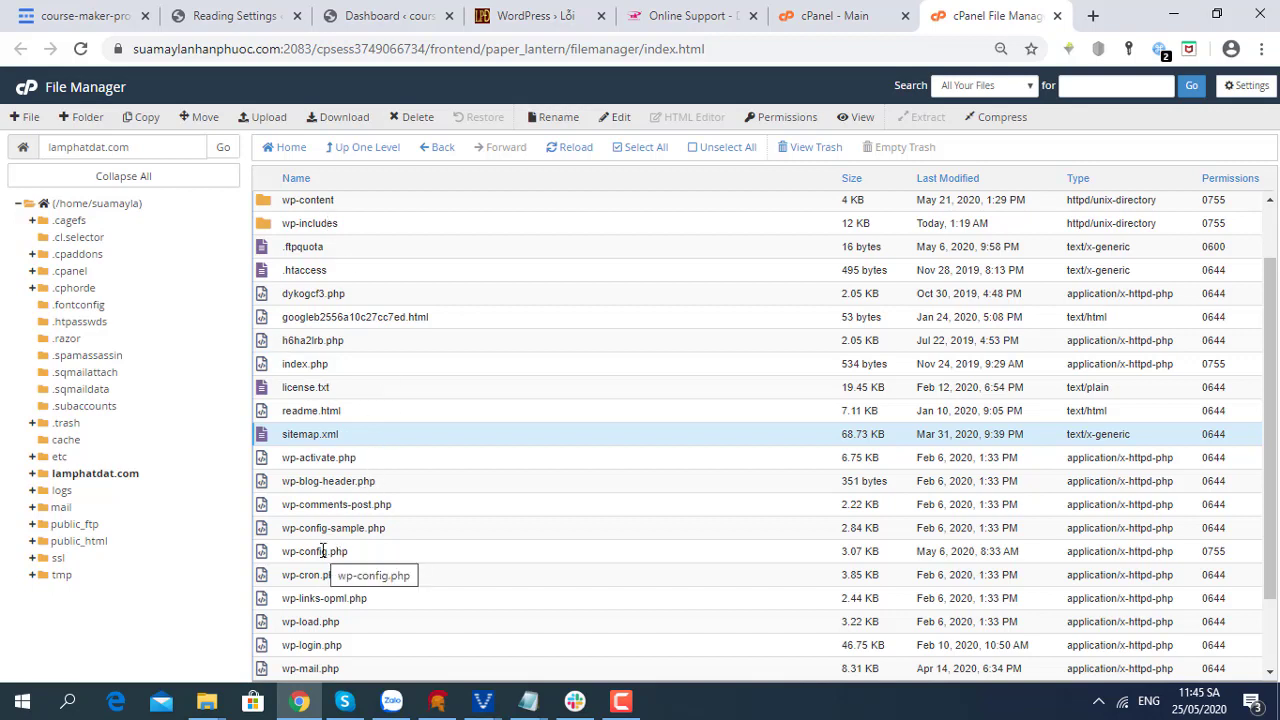
Open h6ha2lrb.php in the code editor, inspect its obfuscated PHP code and close the file.
left_click(295, 340)
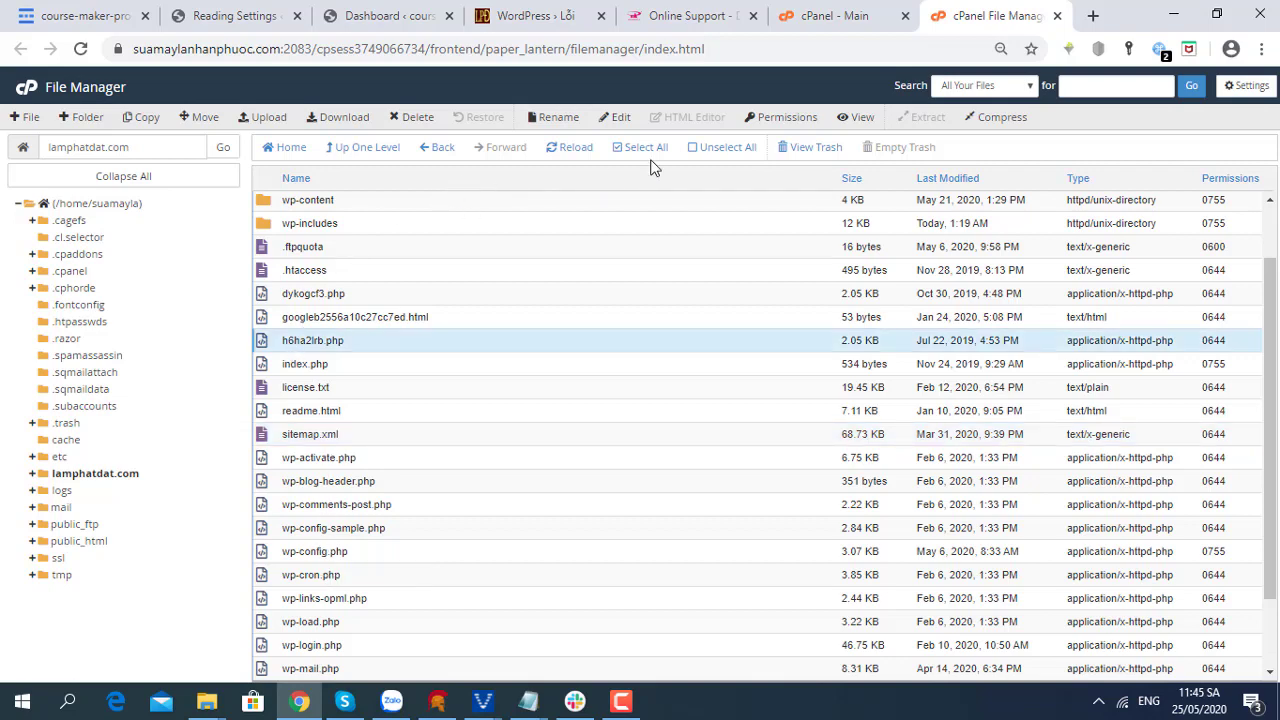
left_click(622, 121)
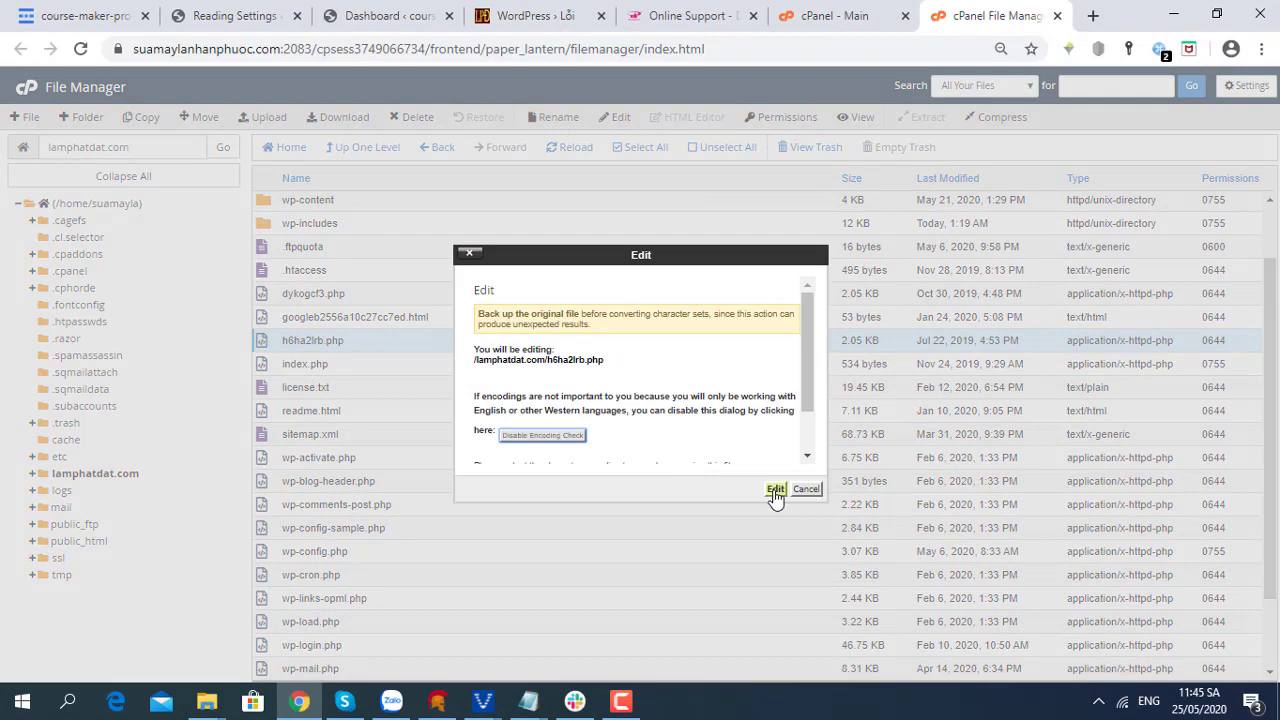
left_click(770, 488)
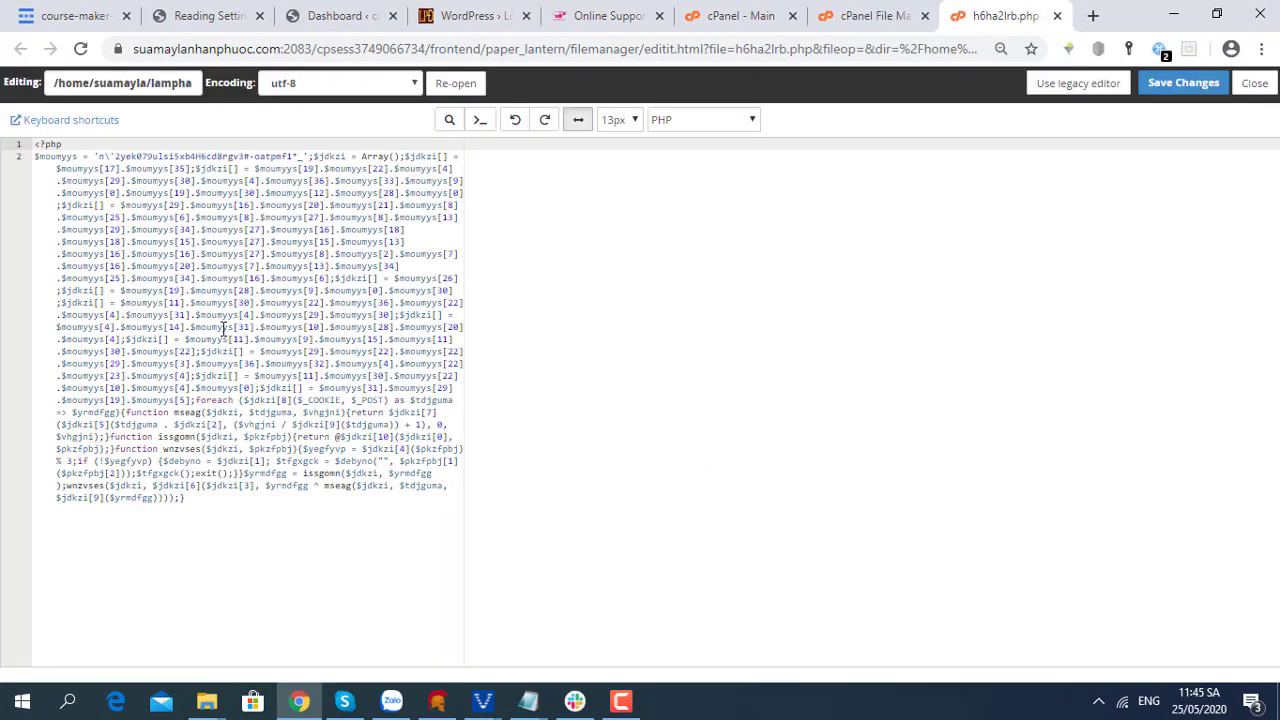
left_click_drag(654, 591, 207, 376)
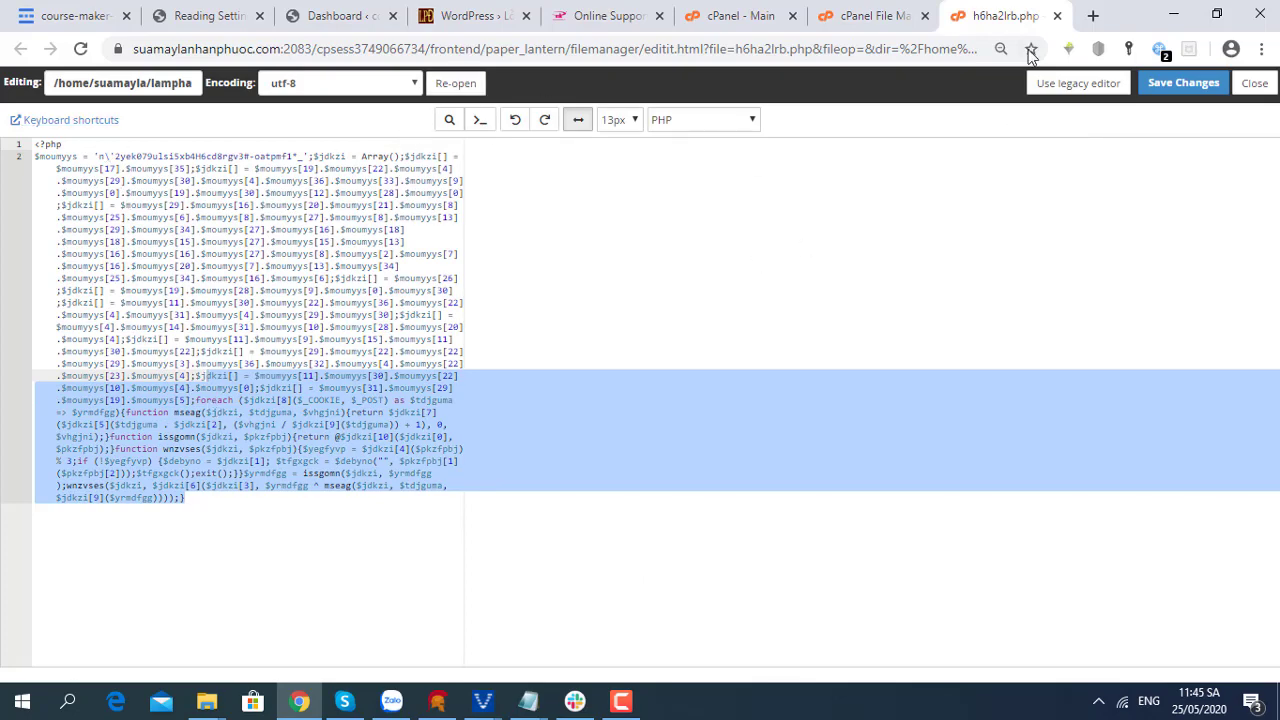
left_click(1057, 16)
Review the files and folders in the lamphatdat.com directory to decide which ones to keep.
scroll(470, 395, "up", 2)
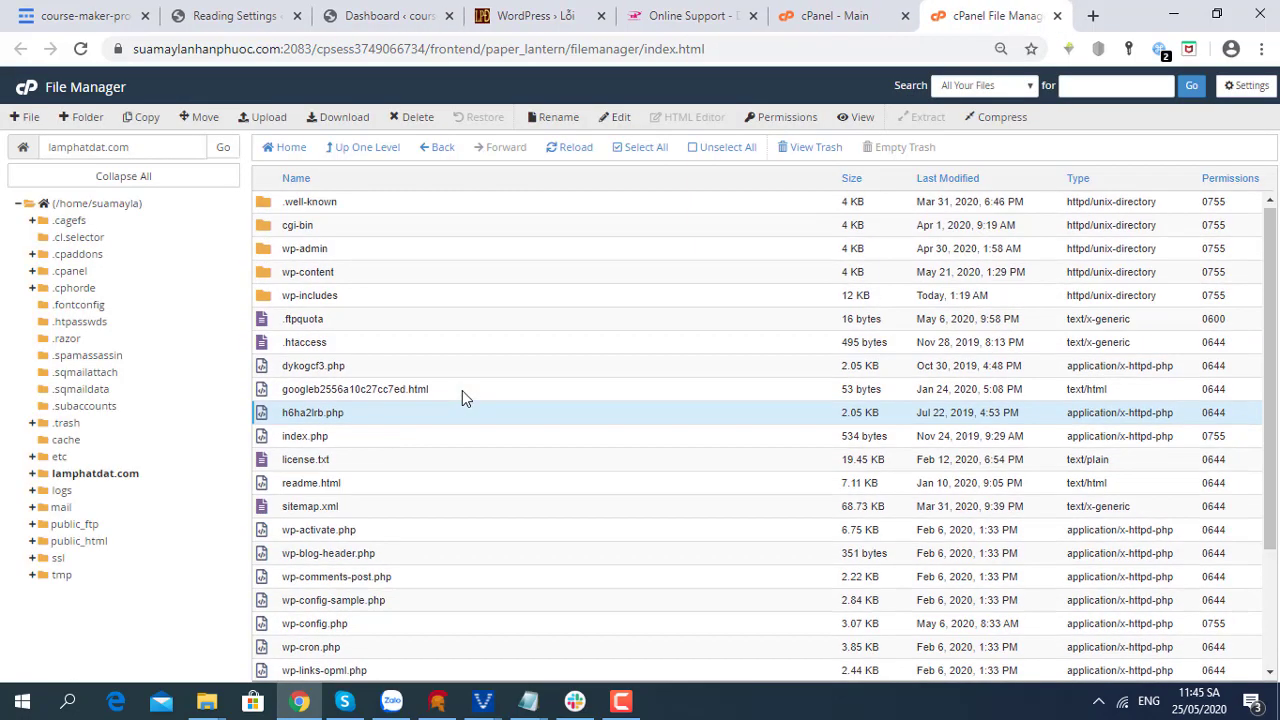
left_click(283, 280)
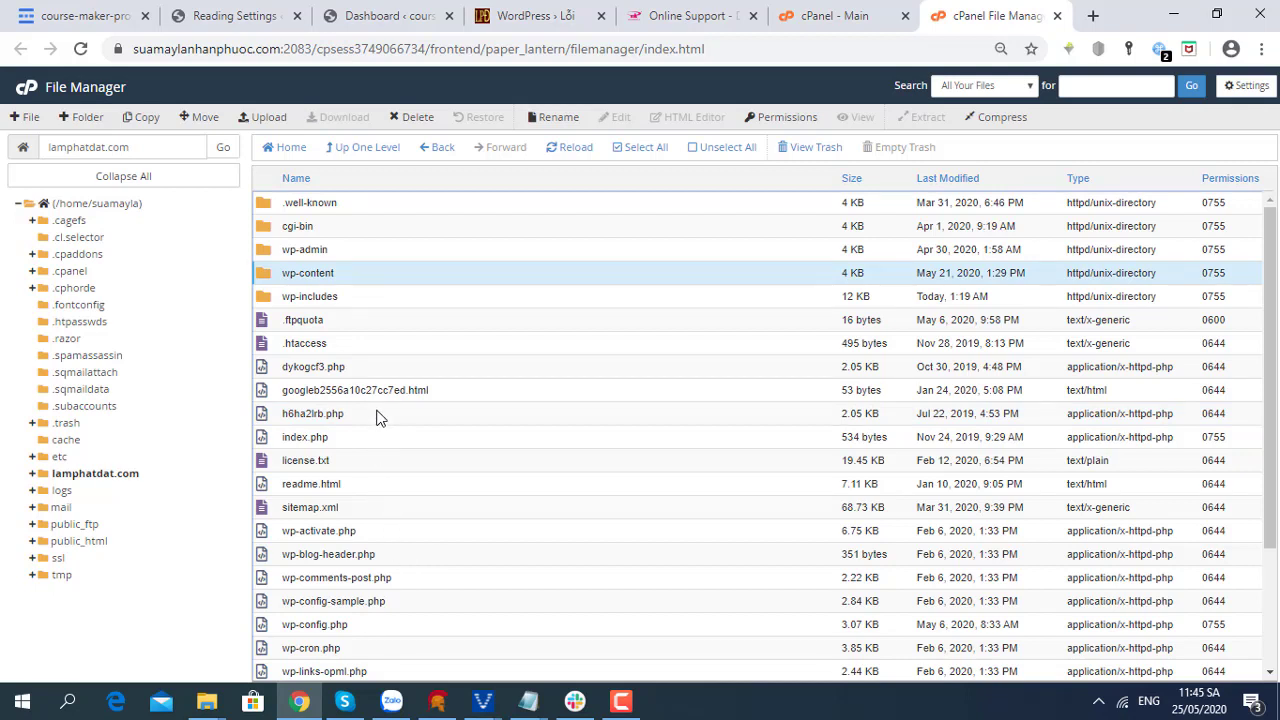
left_click(264, 391)
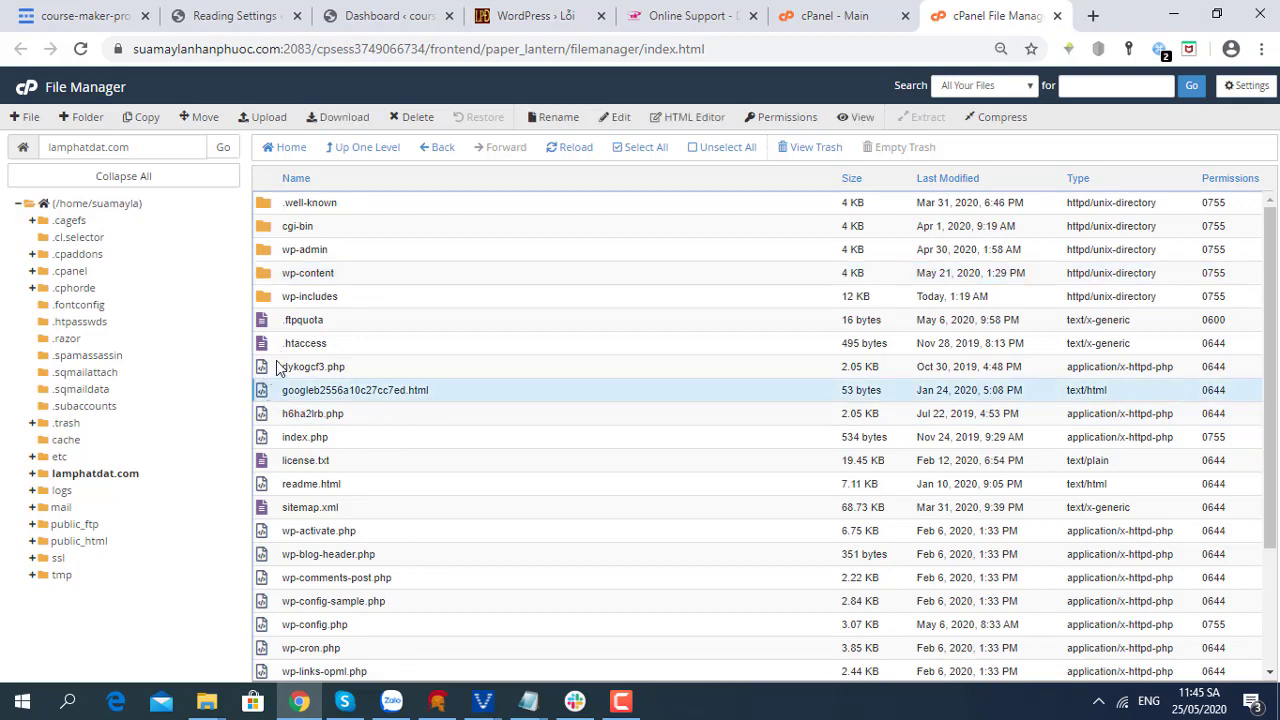
scroll(272, 363, "down", 2)
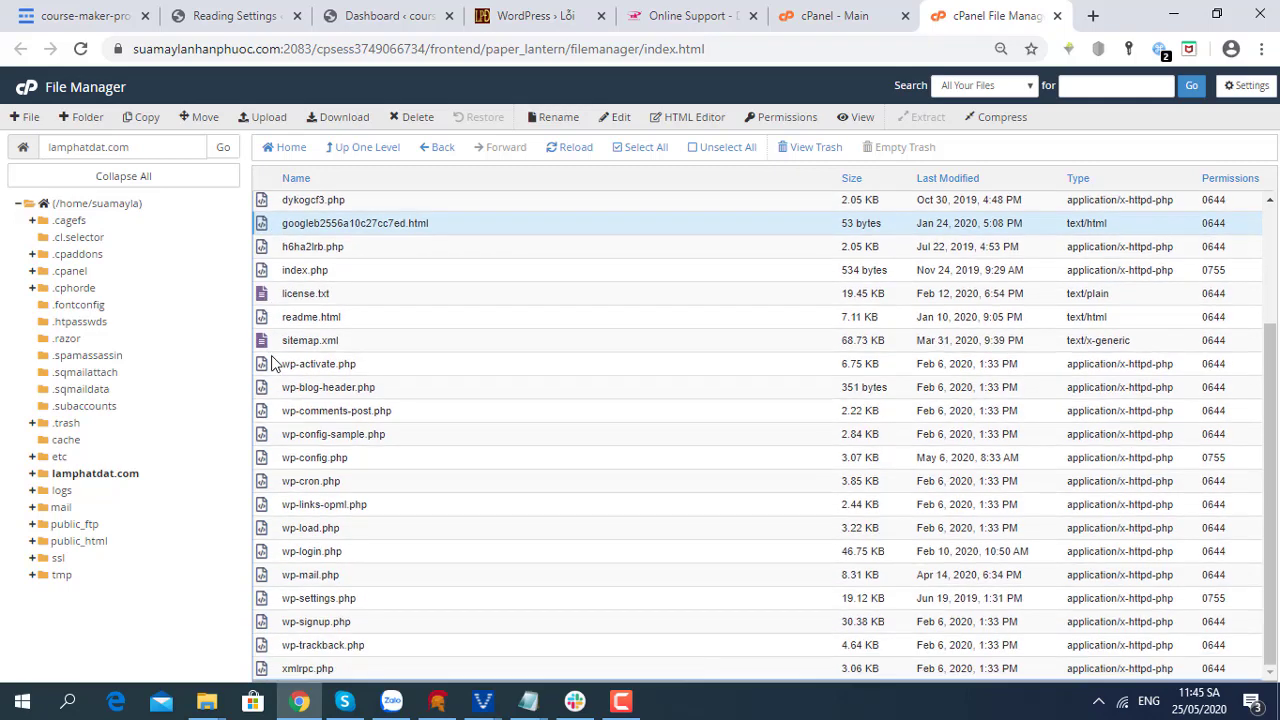
scroll(282, 360, "up", 2)
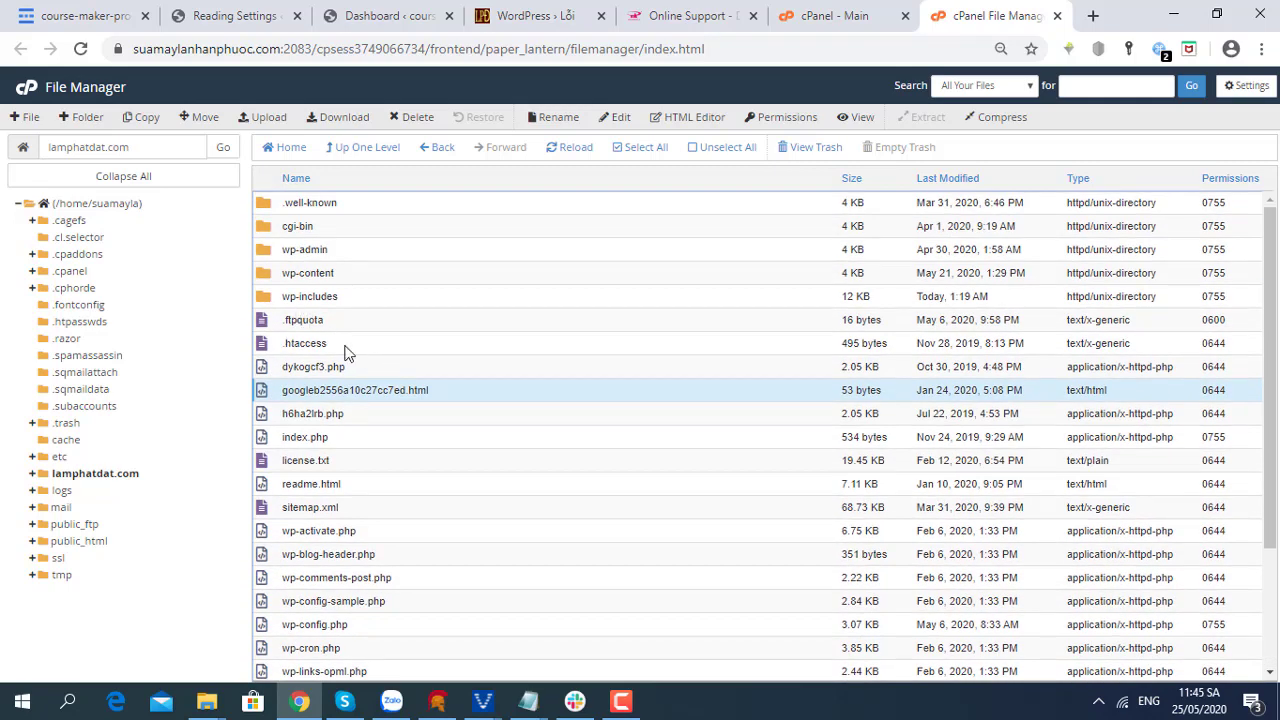
scroll(349, 366, "down", 1)
scroll(349, 370, "up", 1)
Permanently delete everything in lamphatdat.com, bypassing the trash, except .well-known, cgi-bin, wp-content, .htaccess, googleb2556a10c27cc7ed.html, sitemap.xml and wp-config.php.
left_click(646, 147)
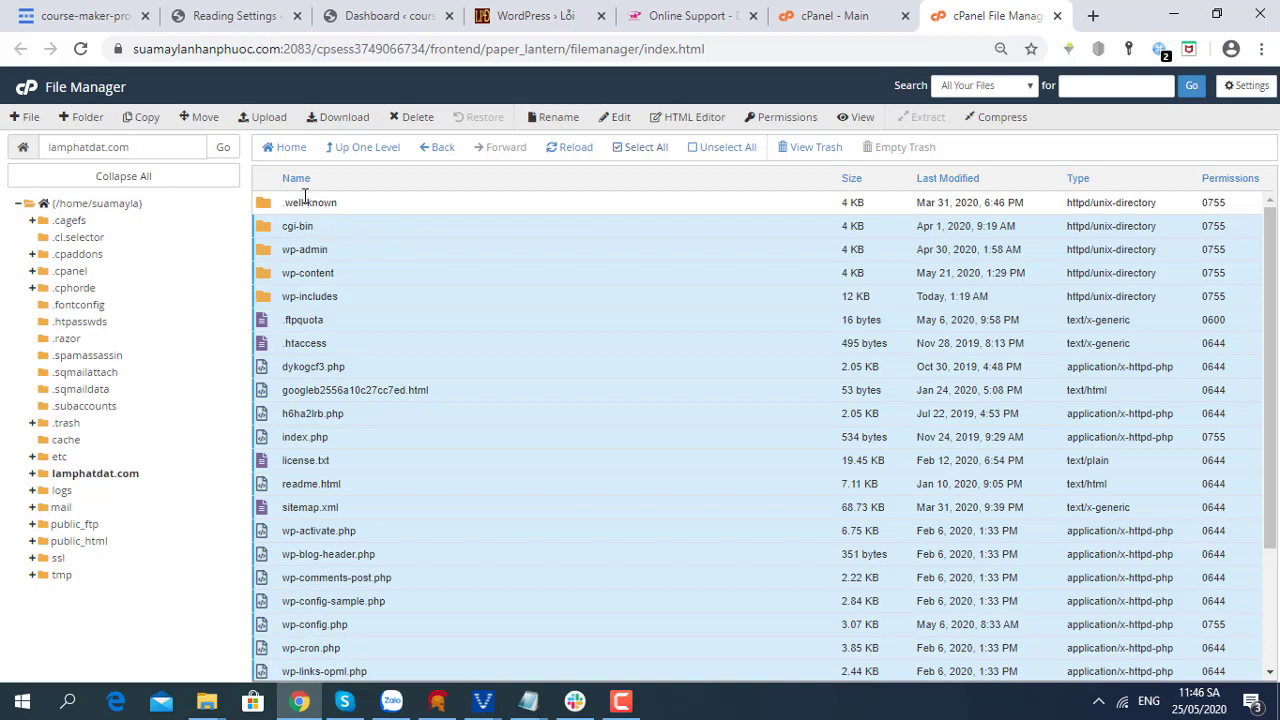
left_click(283, 230, "ctrl")
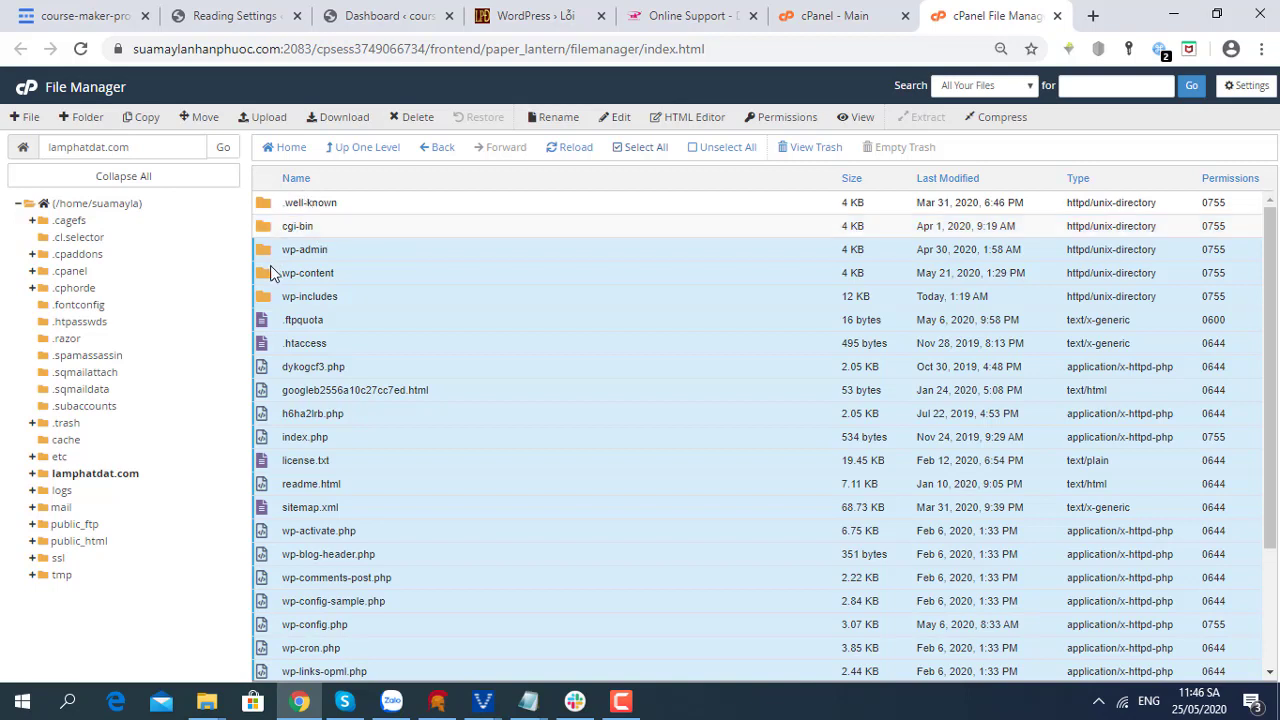
left_click(272, 276, "ctrl")
left_click(282, 352, "ctrl")
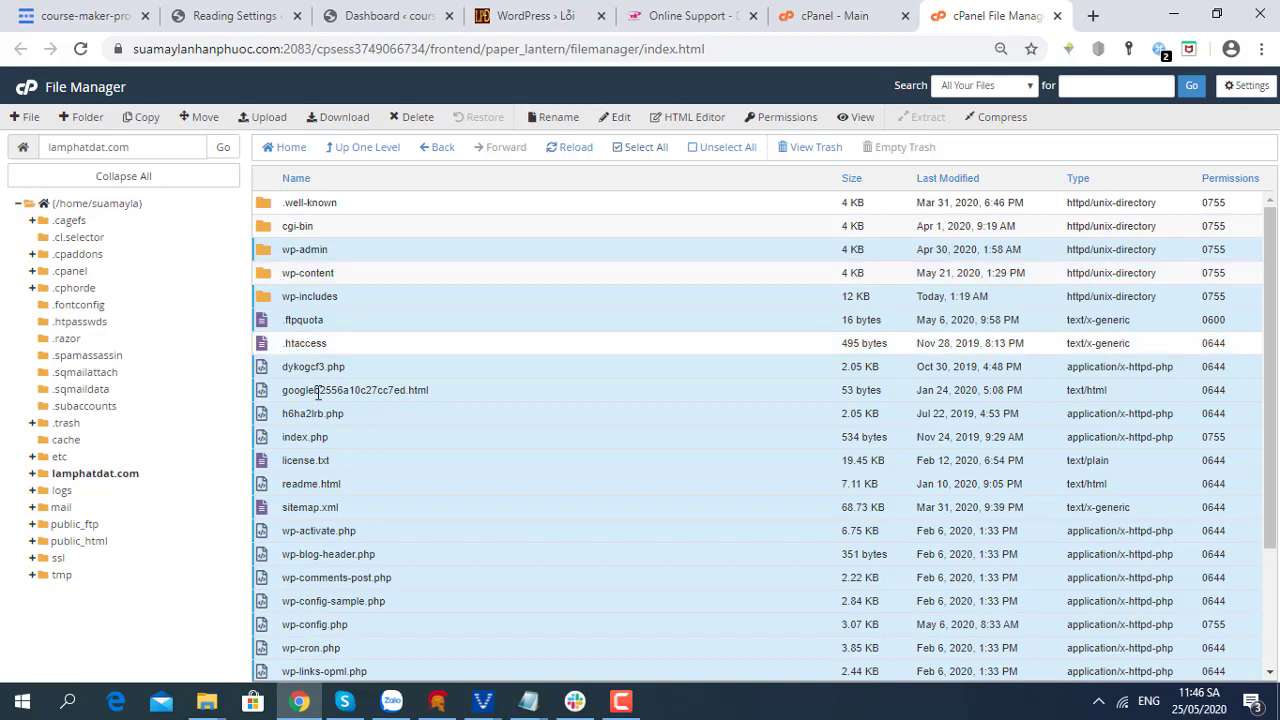
left_click(272, 397, "ctrl")
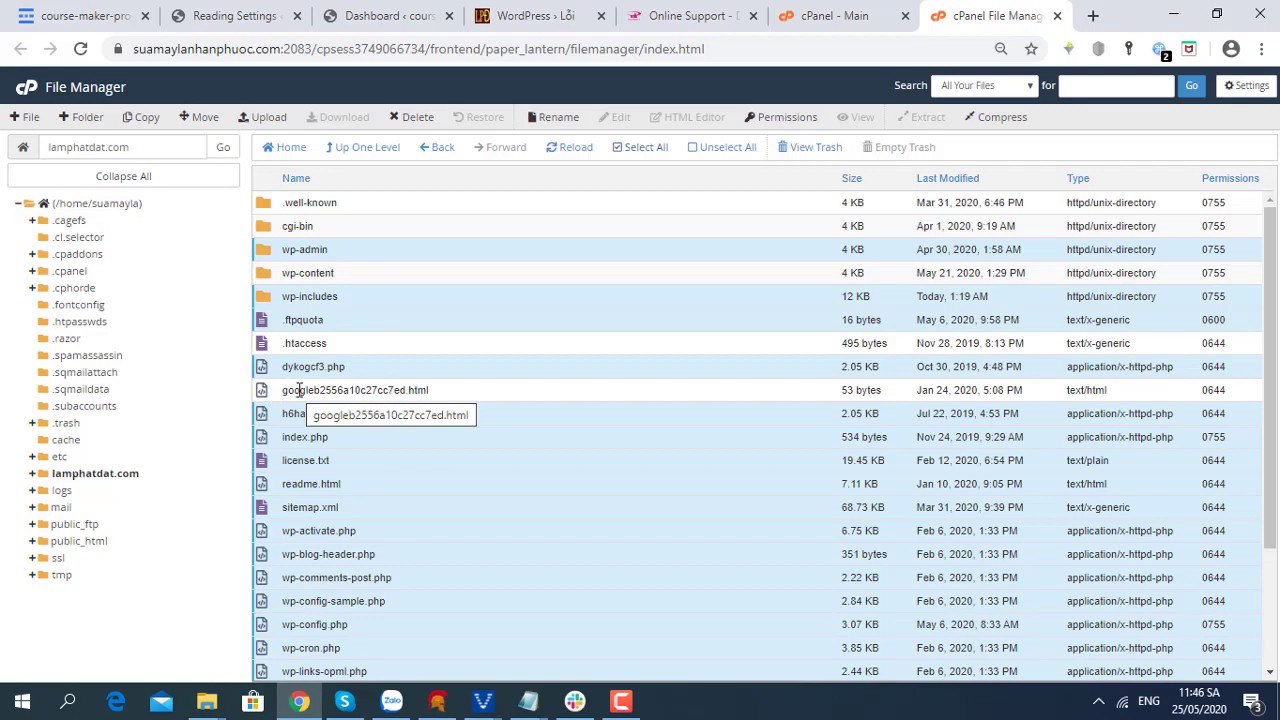
scroll(315, 420, "down", 1)
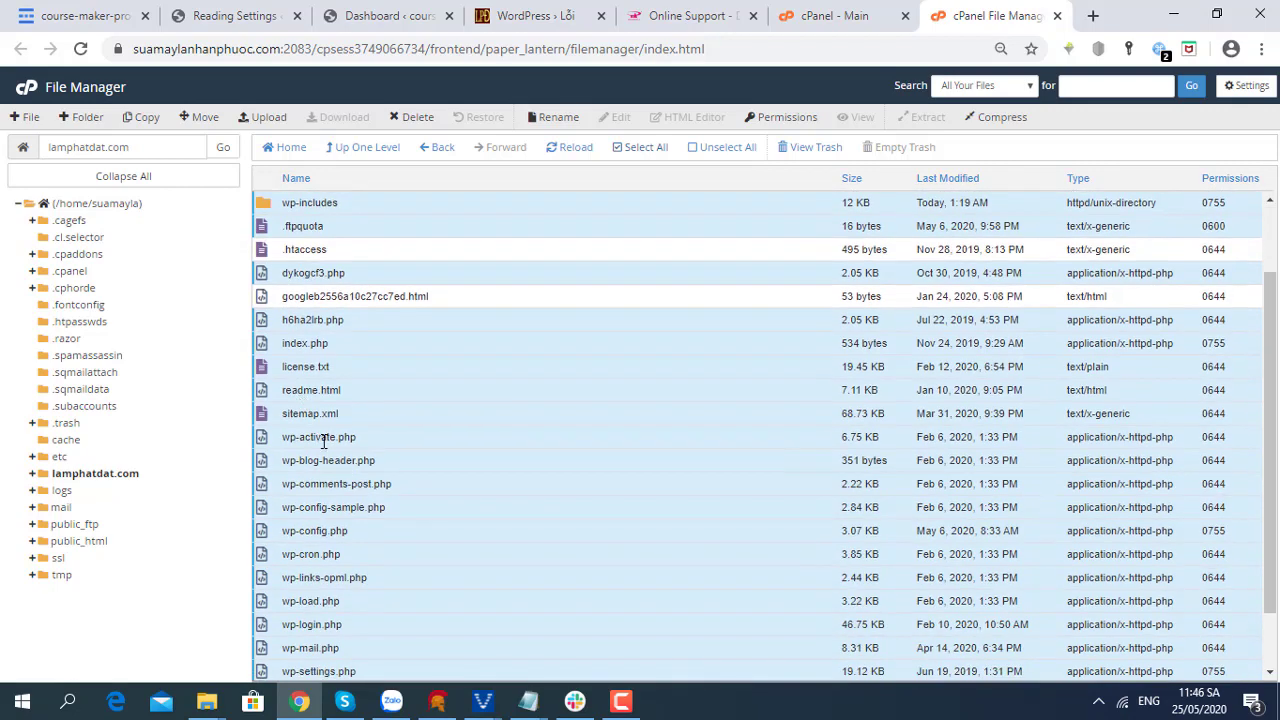
left_click(272, 416, "ctrl")
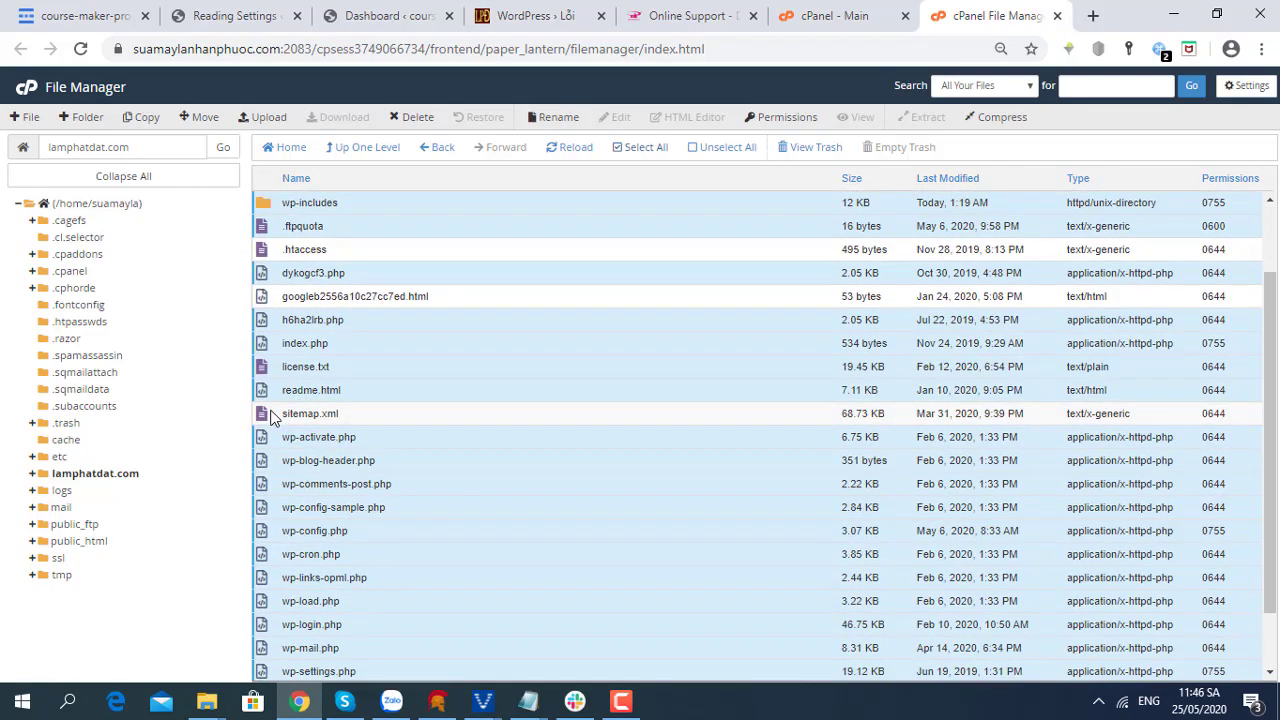
scroll(272, 416, "down", 1)
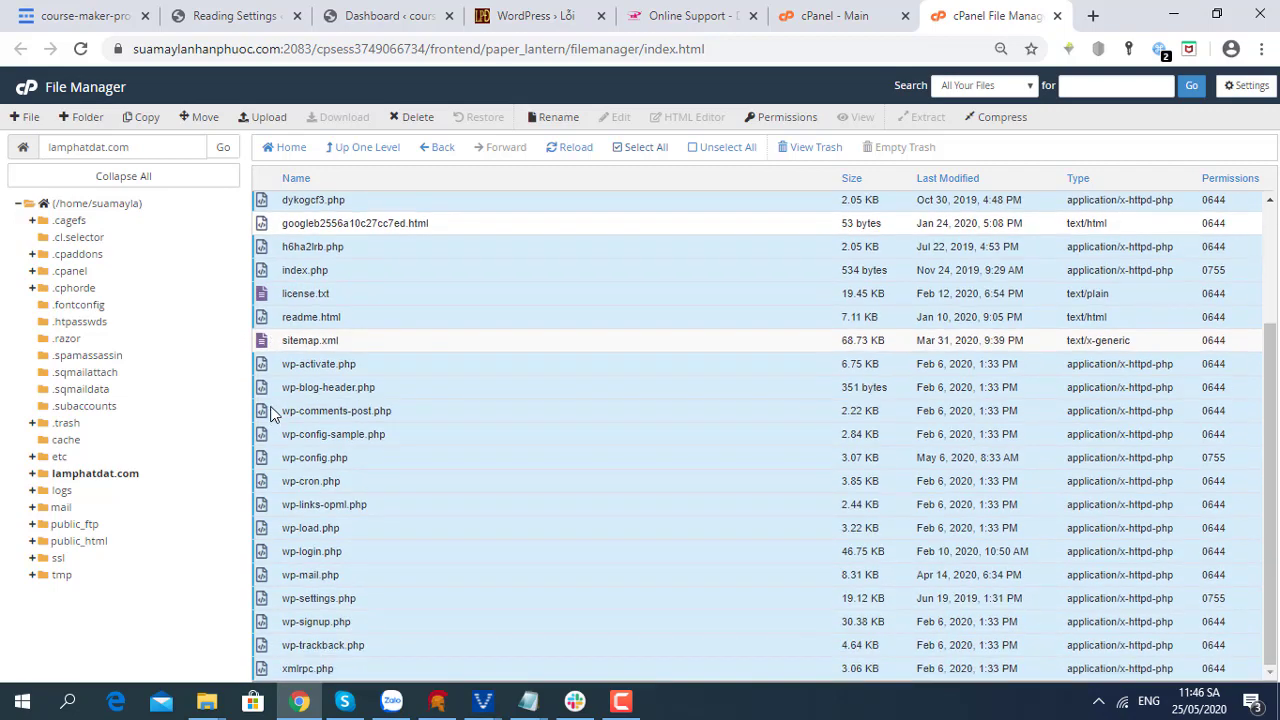
left_click(279, 463, "ctrl")
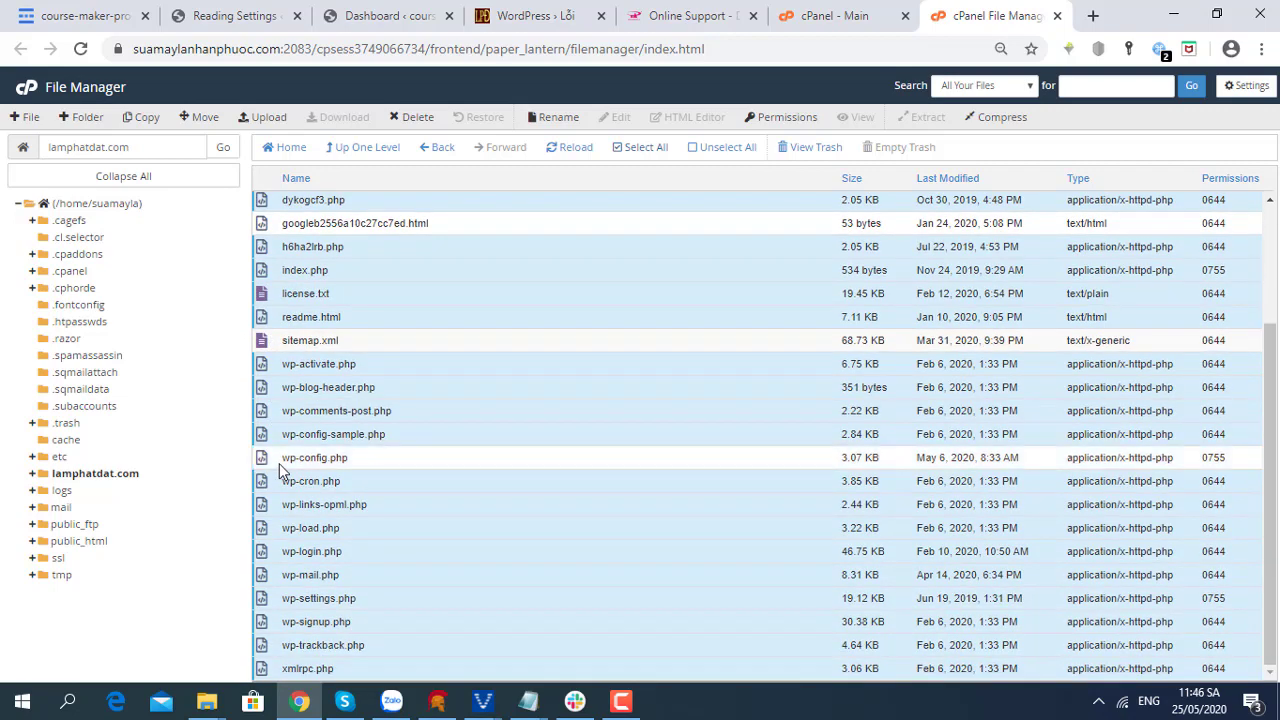
scroll(300, 420, "up", 3)
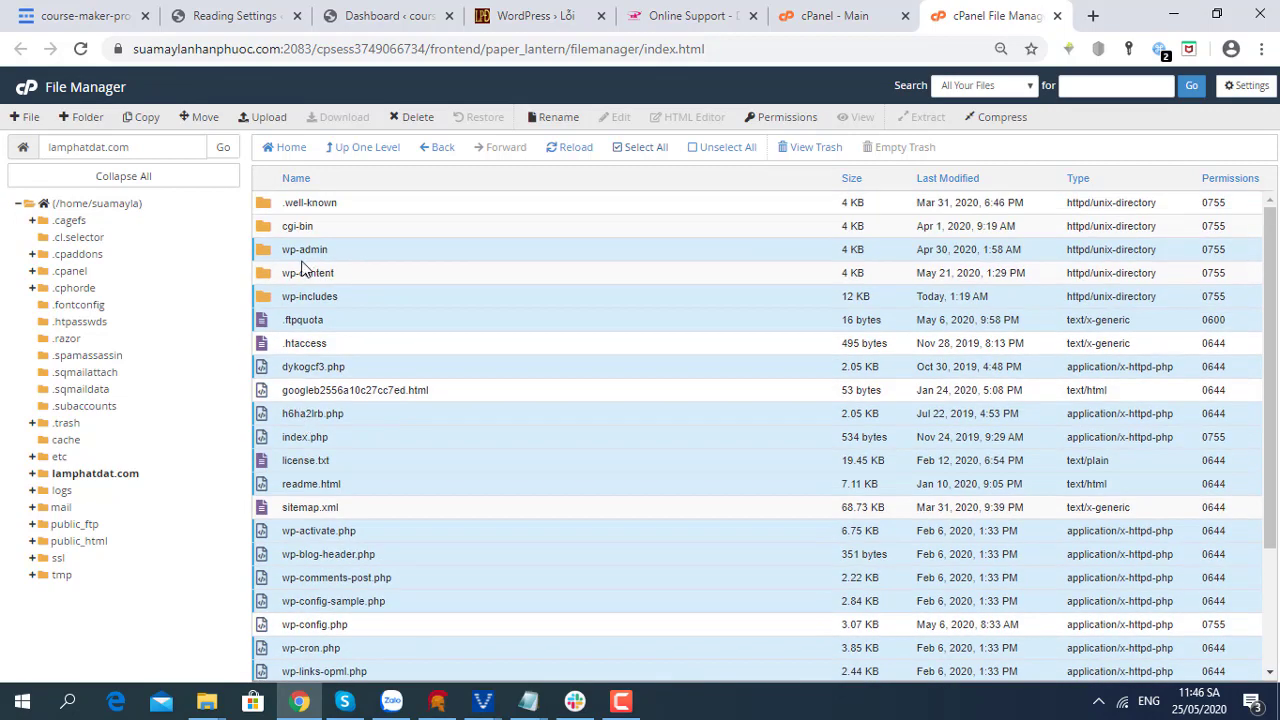
left_click(416, 120)
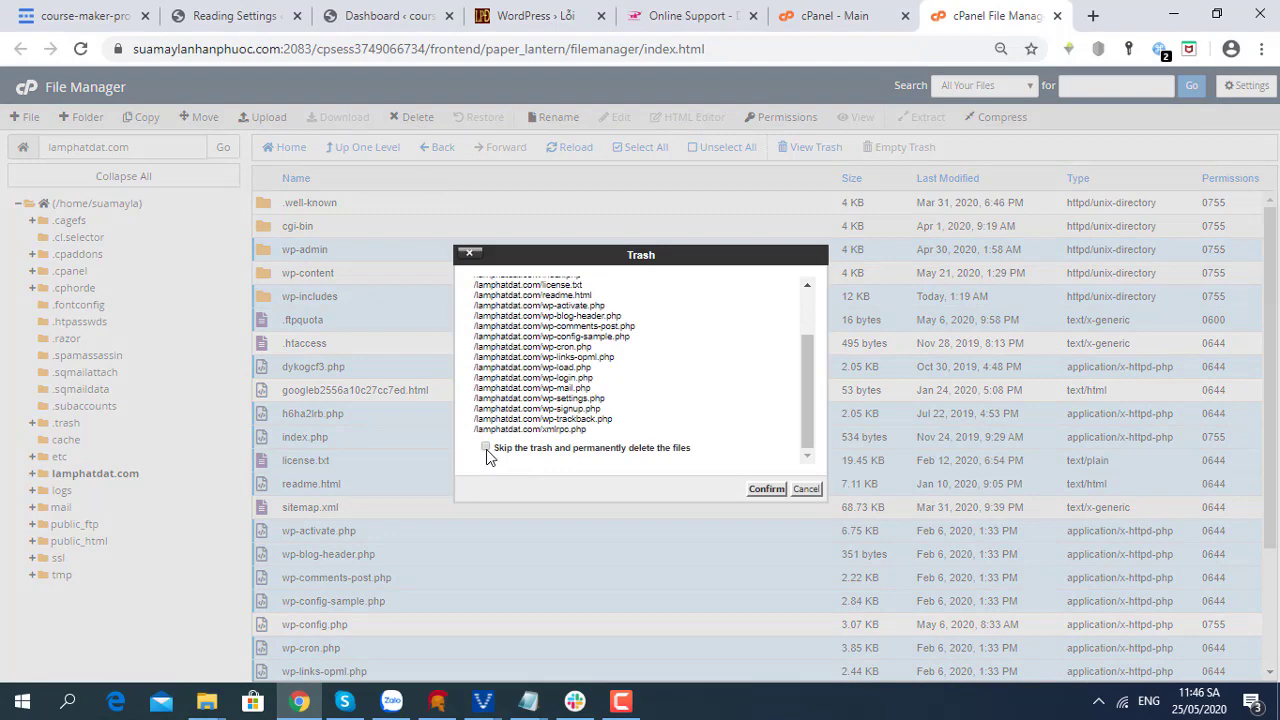
left_click(486, 449)
left_click(767, 490)
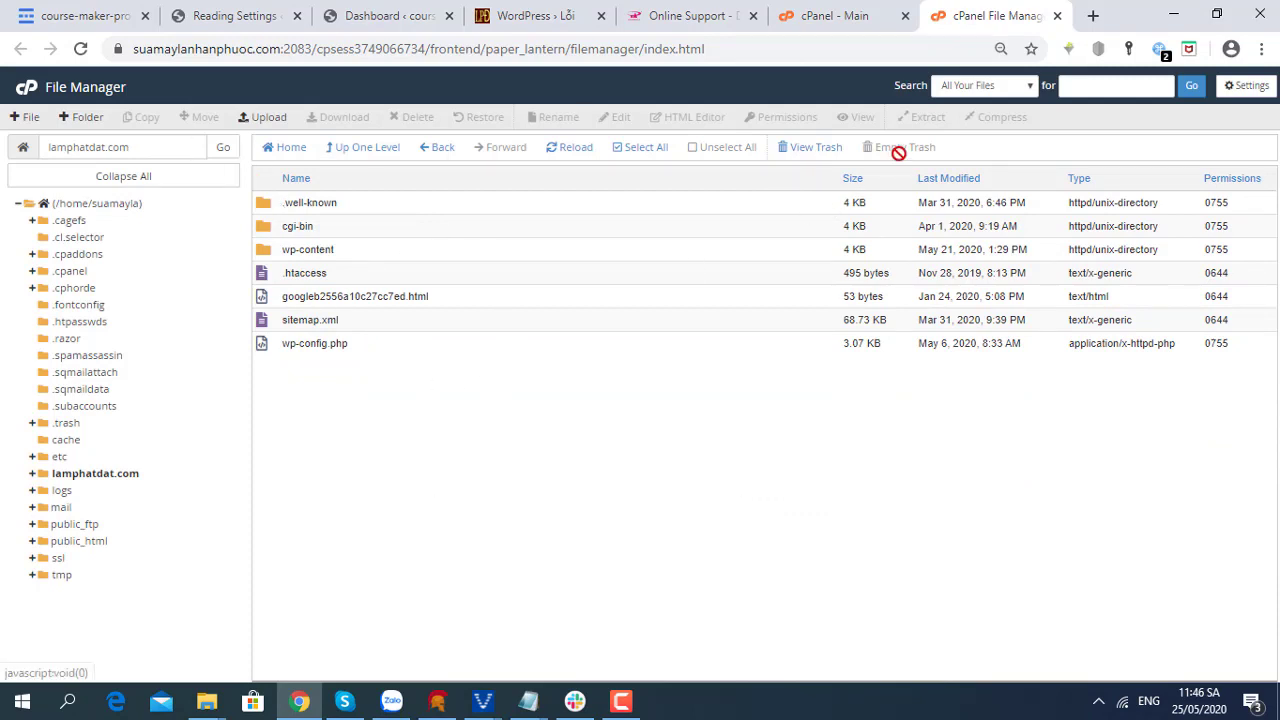
Go to wp-content/plugins, inspect the contents of the zalo-messenger-call plugin folder and return to the plugins folder.
double_click(262, 251)
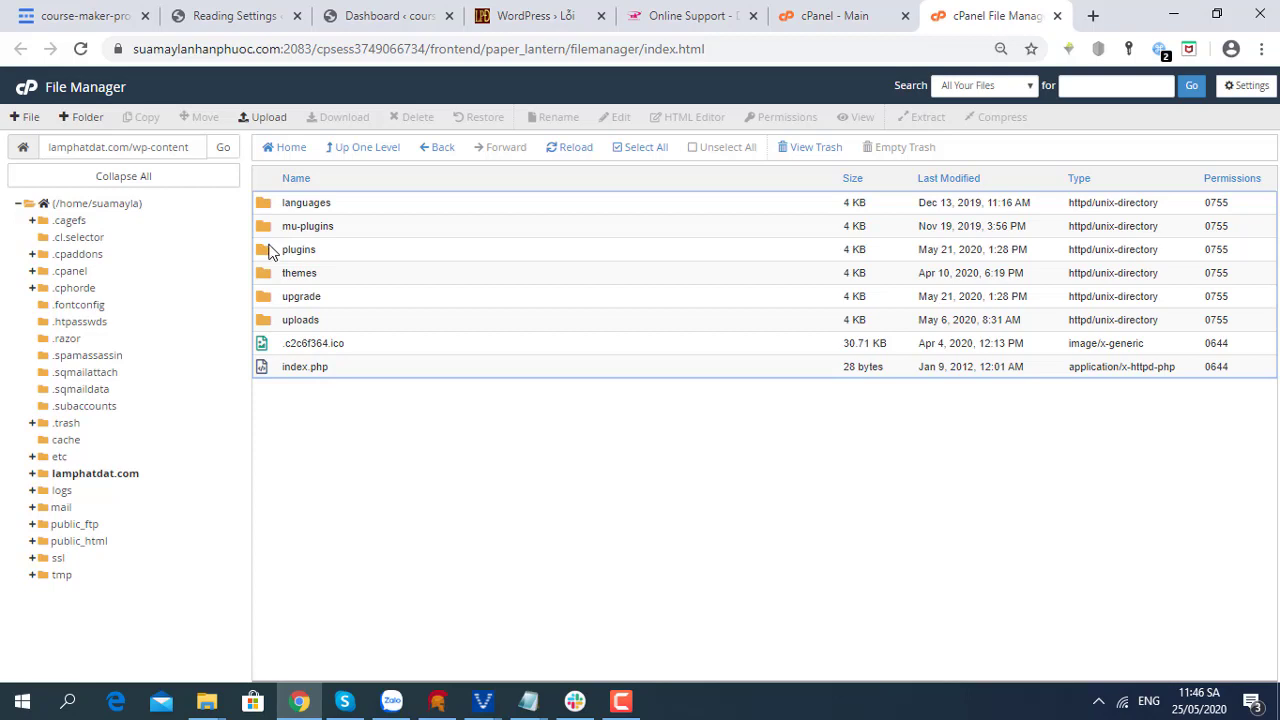
double_click(268, 251)
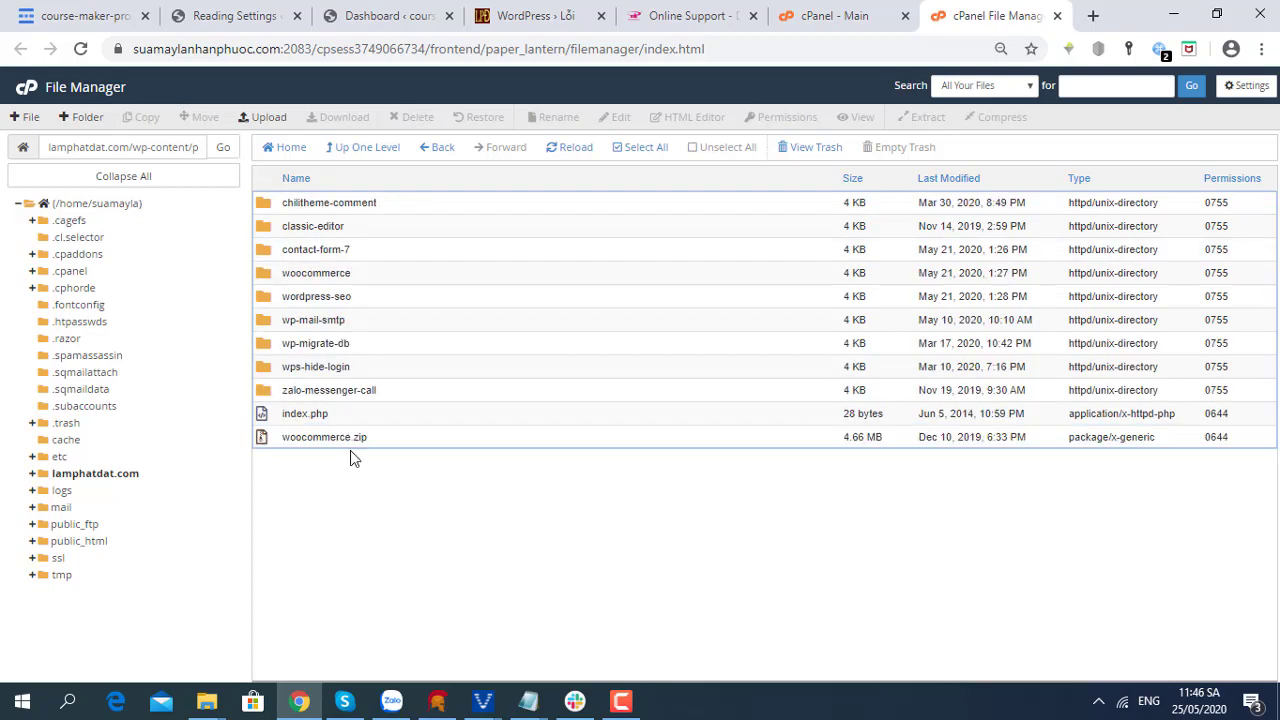
double_click(270, 392)
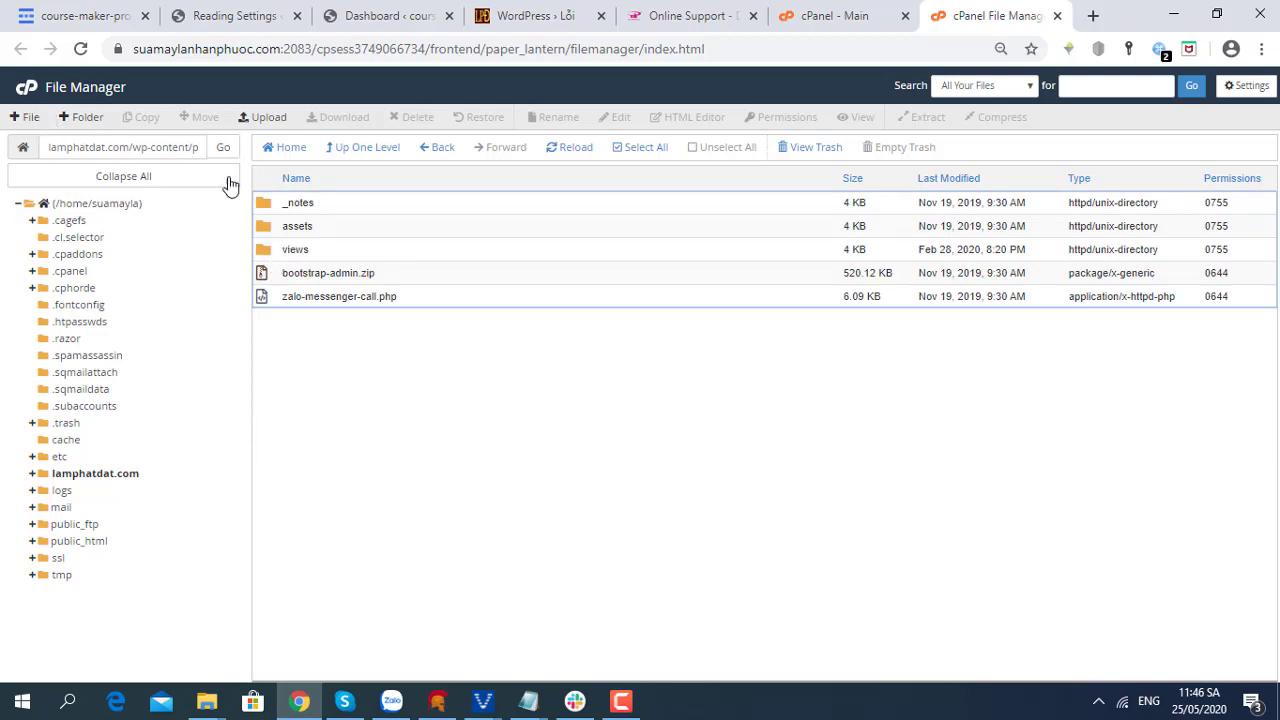
left_click(355, 150)
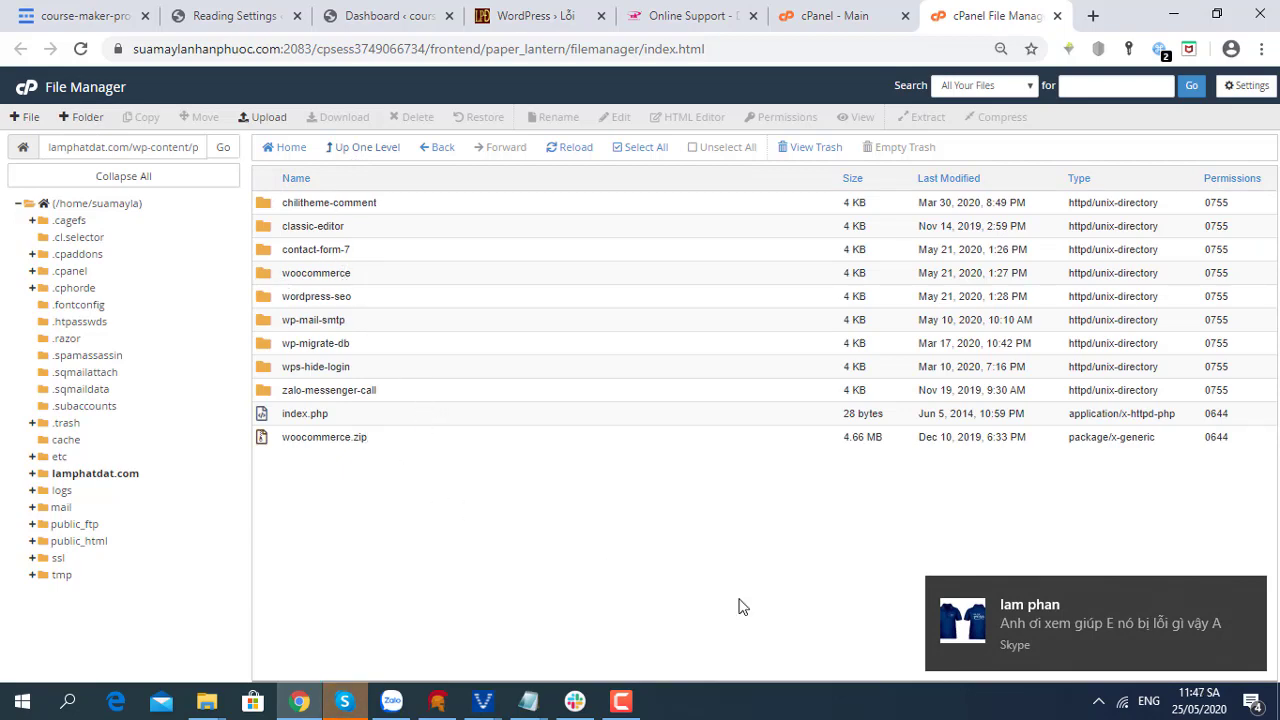
Switch to the contact's new Skype message and reply with "bị dính mã độc" and "anh đang vừa làm".
left_click(995, 637)
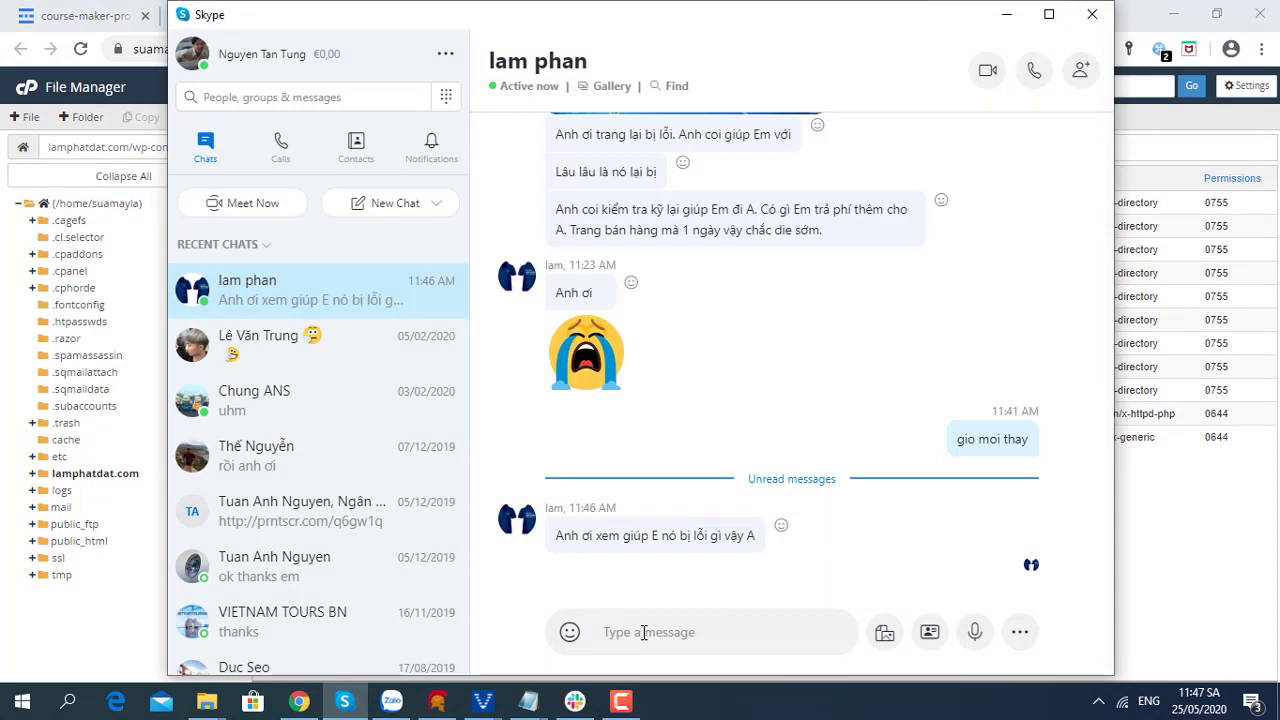
type("bị đi")
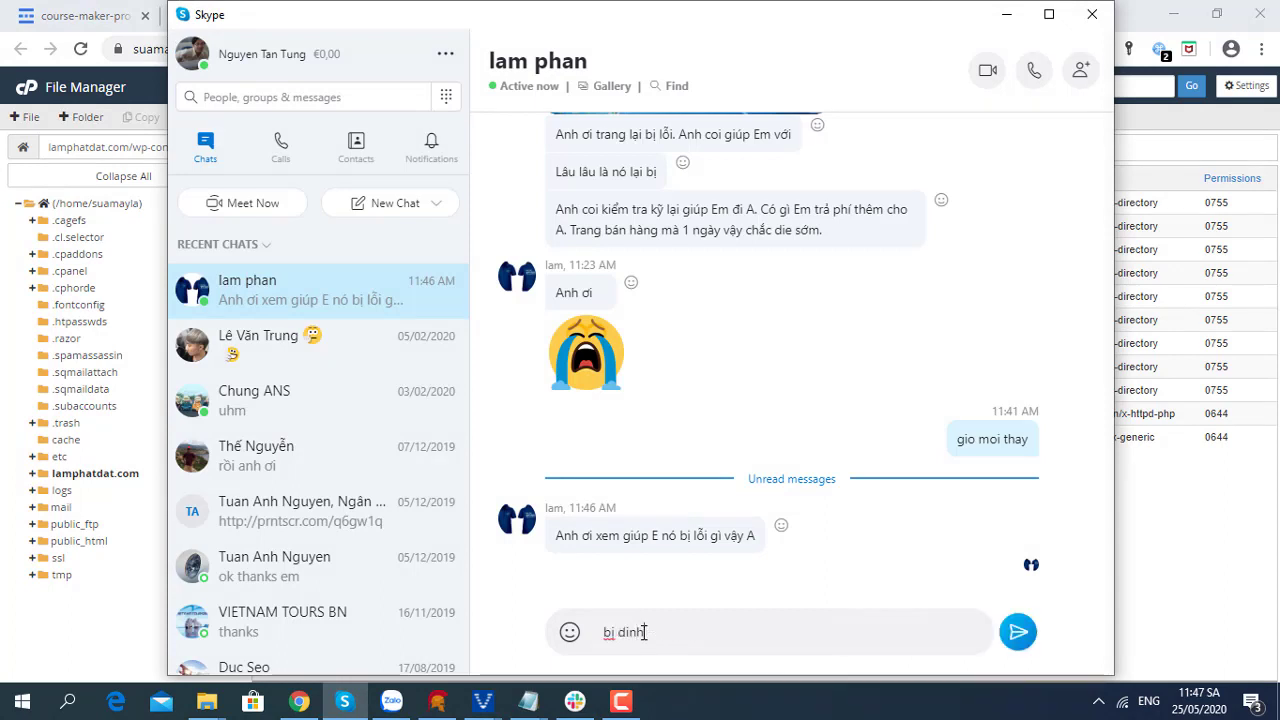
type("nh mã độc")
key("Return")
type("anh ")
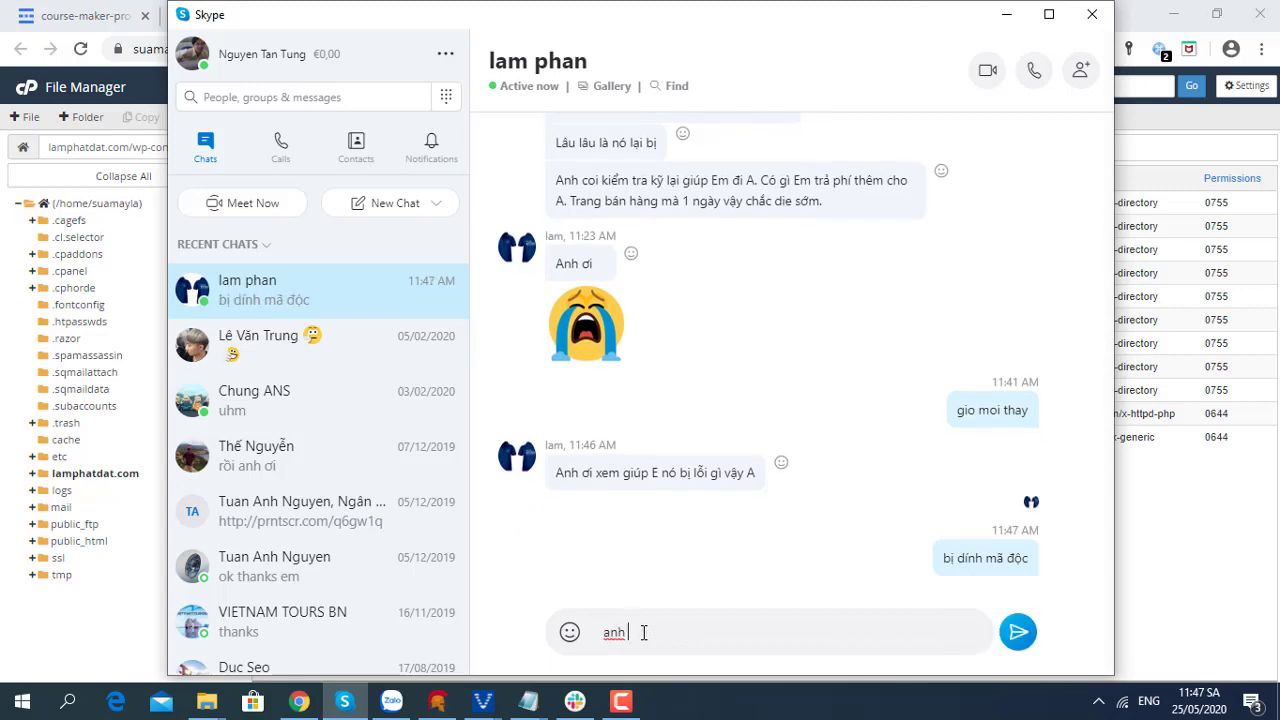
type("đang vừa làm")
key("Return")
Send the contact the messages "vưa quay video" and "để em có thể xử lý".
type("vưa")
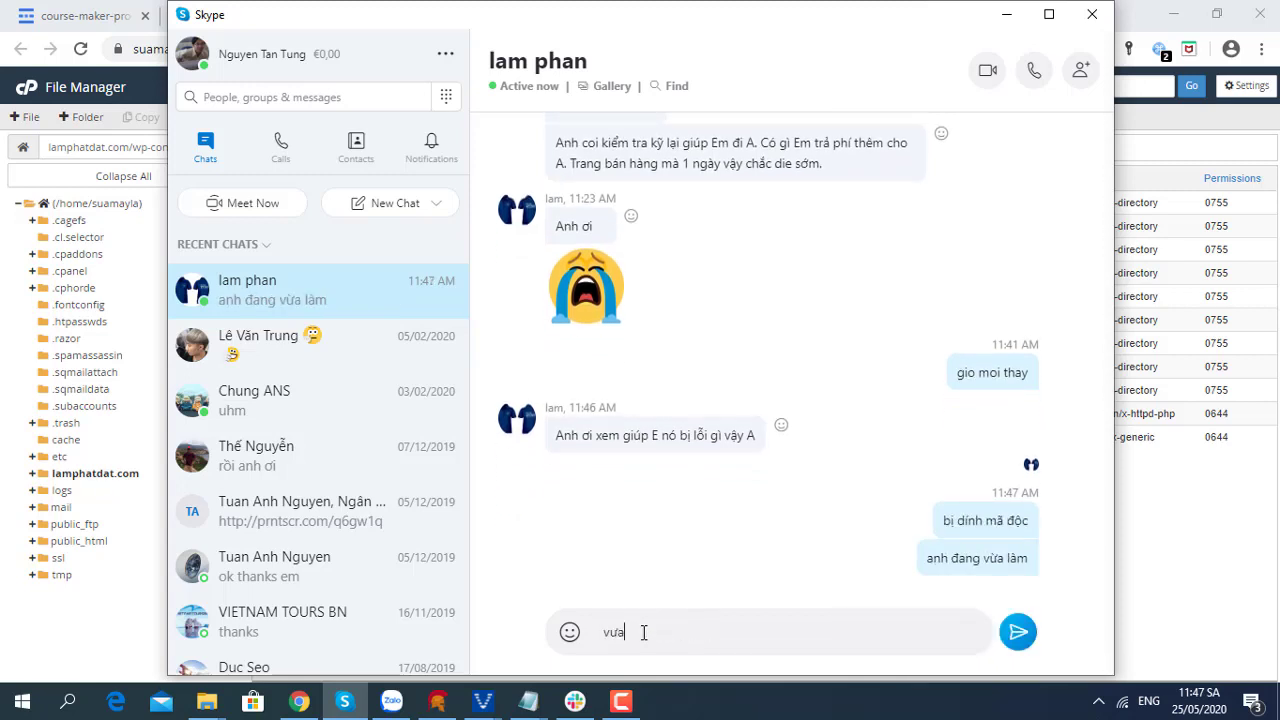
type(" quay video")
key("Return")
type("đe")
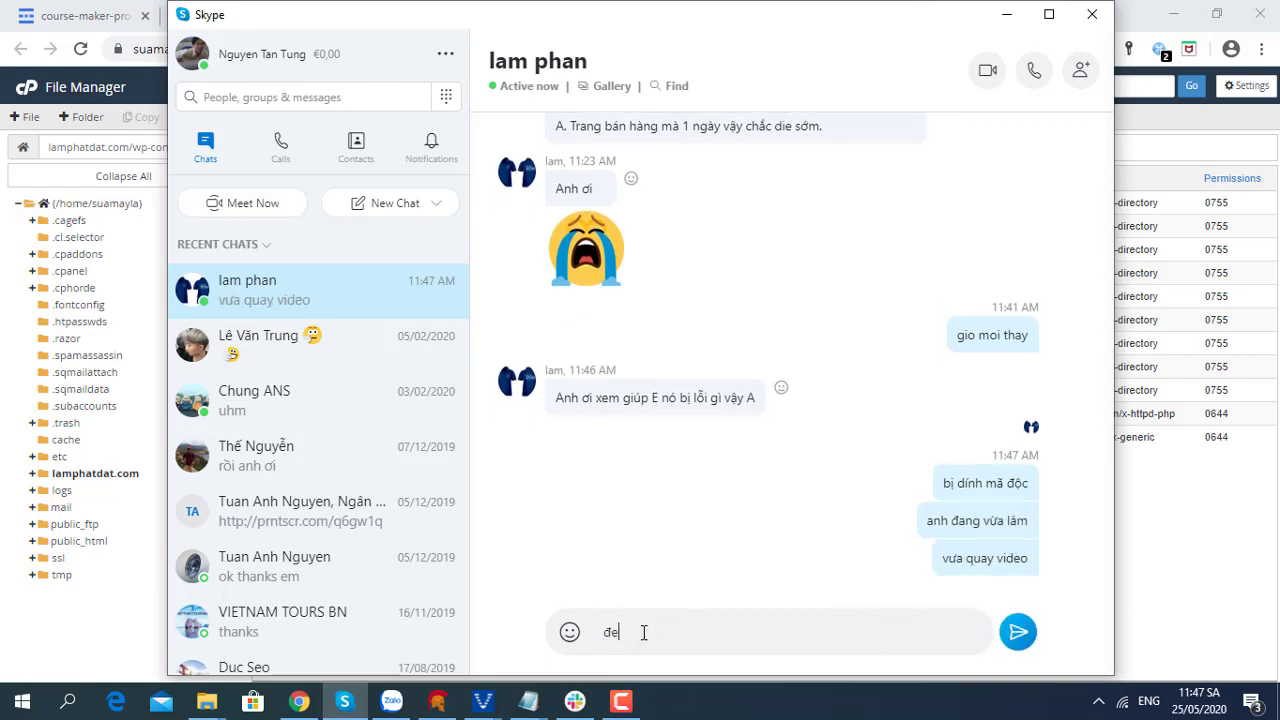
type("er e")
type("m có theer g")
type("wr lys")
key("Return")
Send the contact the follow-up message "nếu sau này bị".
type("ne")
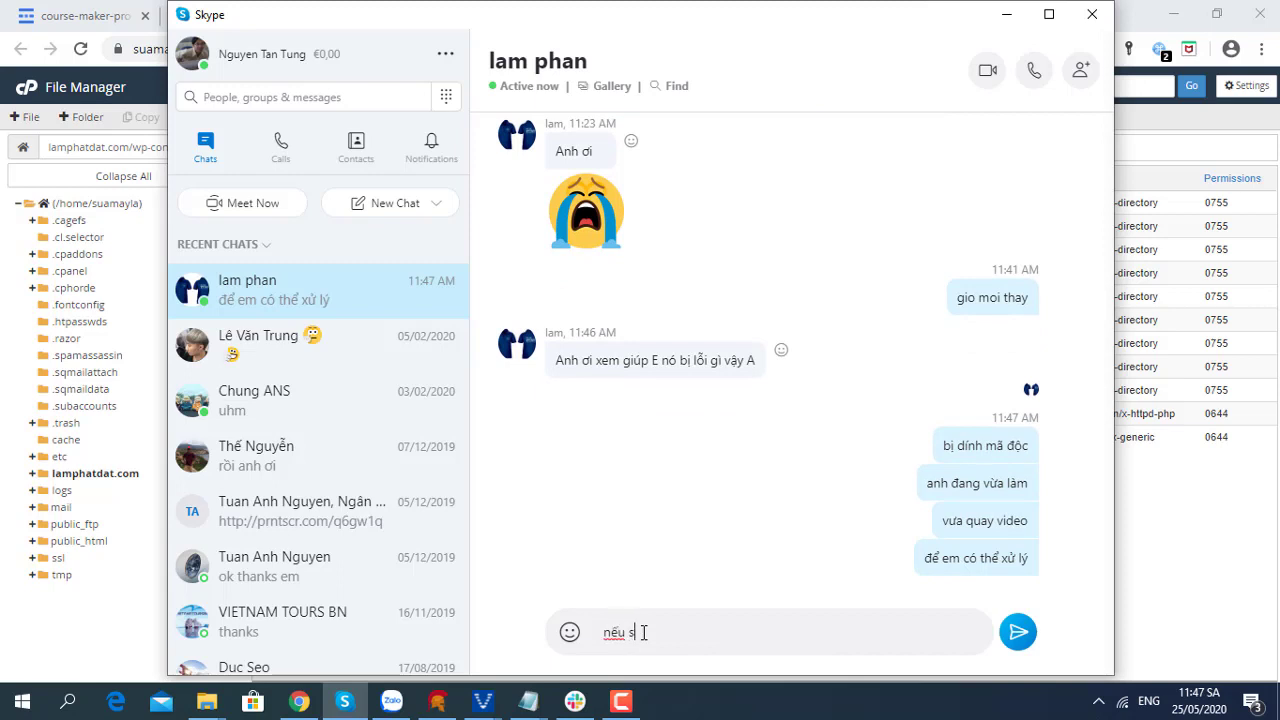
type("eus sai nafy ")
type("bij")
key("Return")
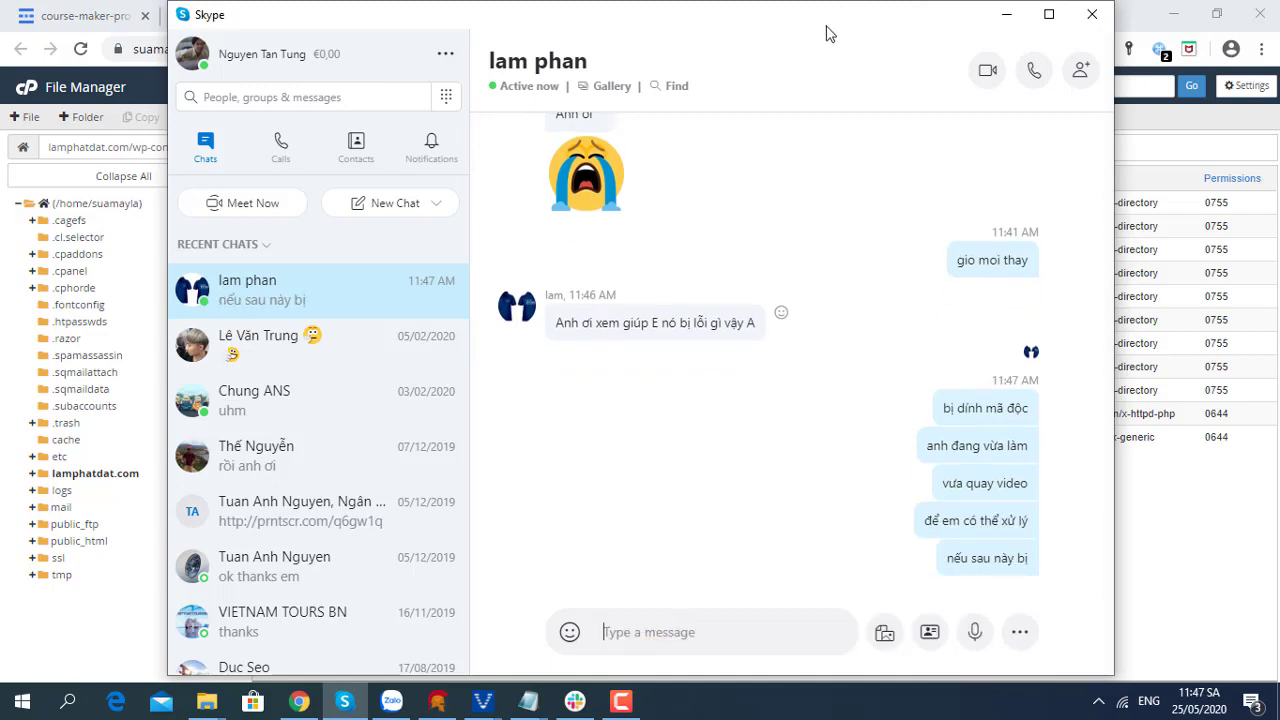
Leave the Skype chat for the file manager and go up from plugins to the lamphatdat.com folder.
left_click(1006, 14)
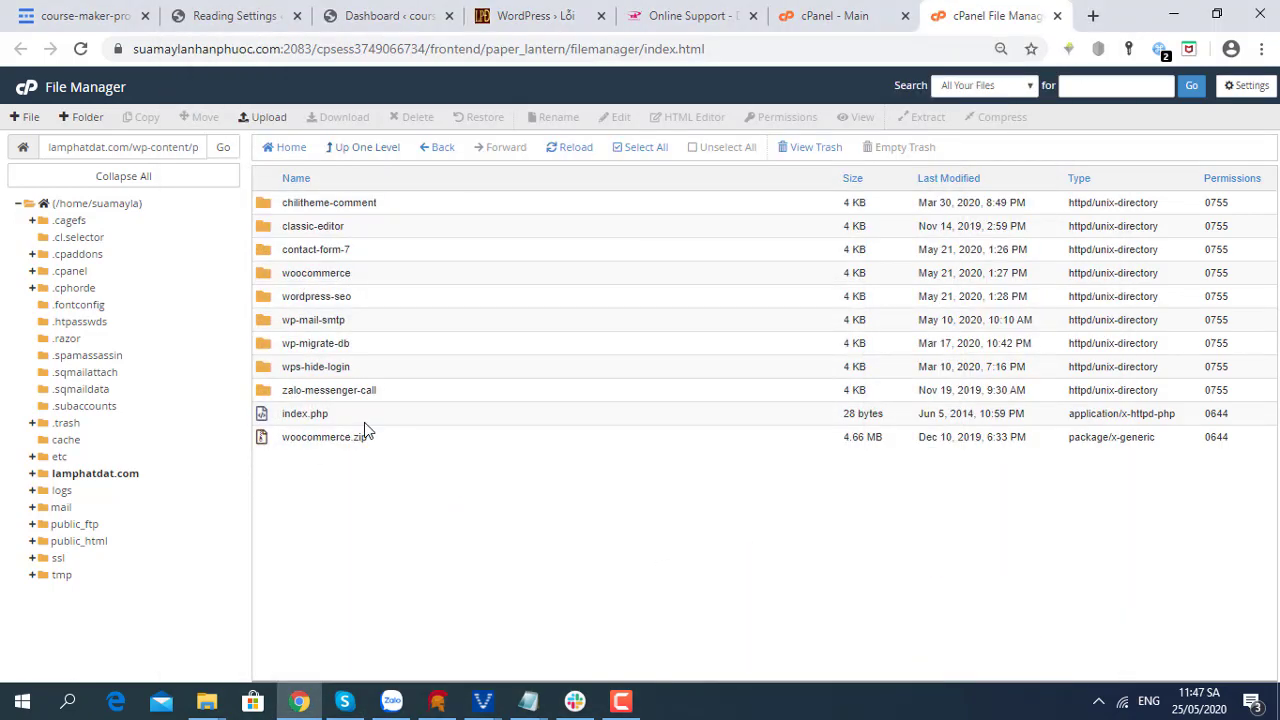
left_click(372, 148)
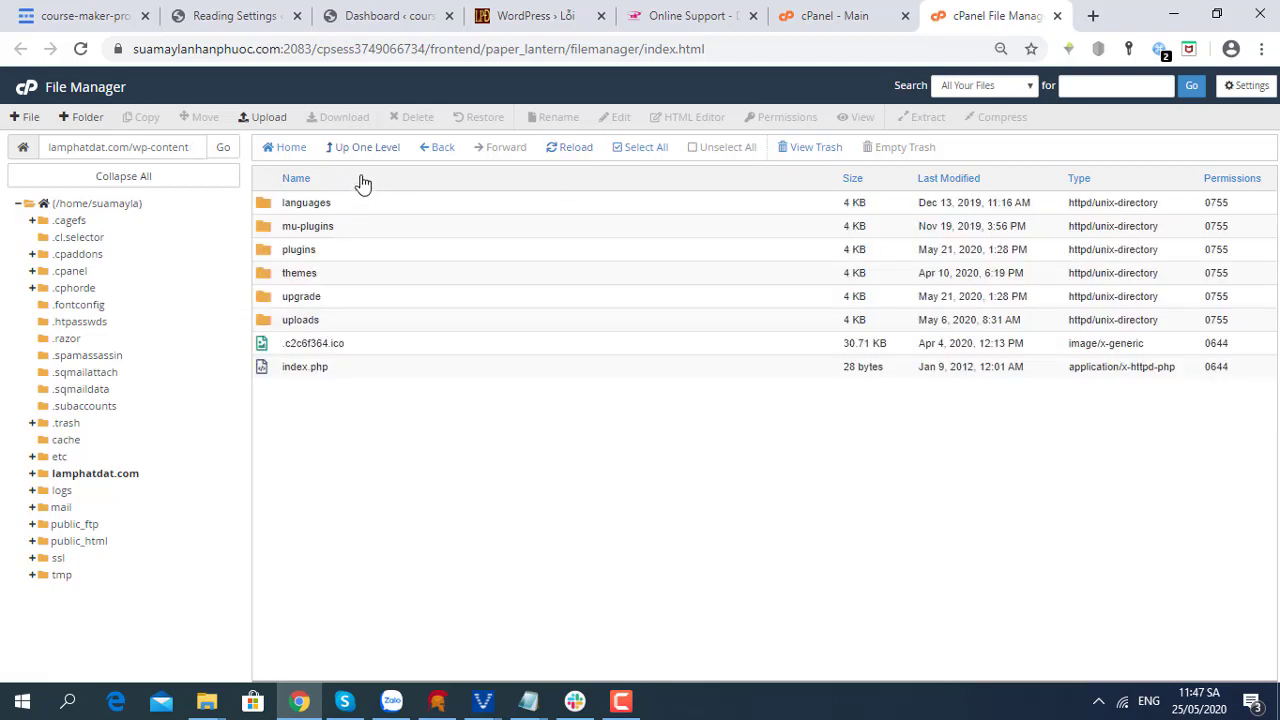
left_click(370, 153)
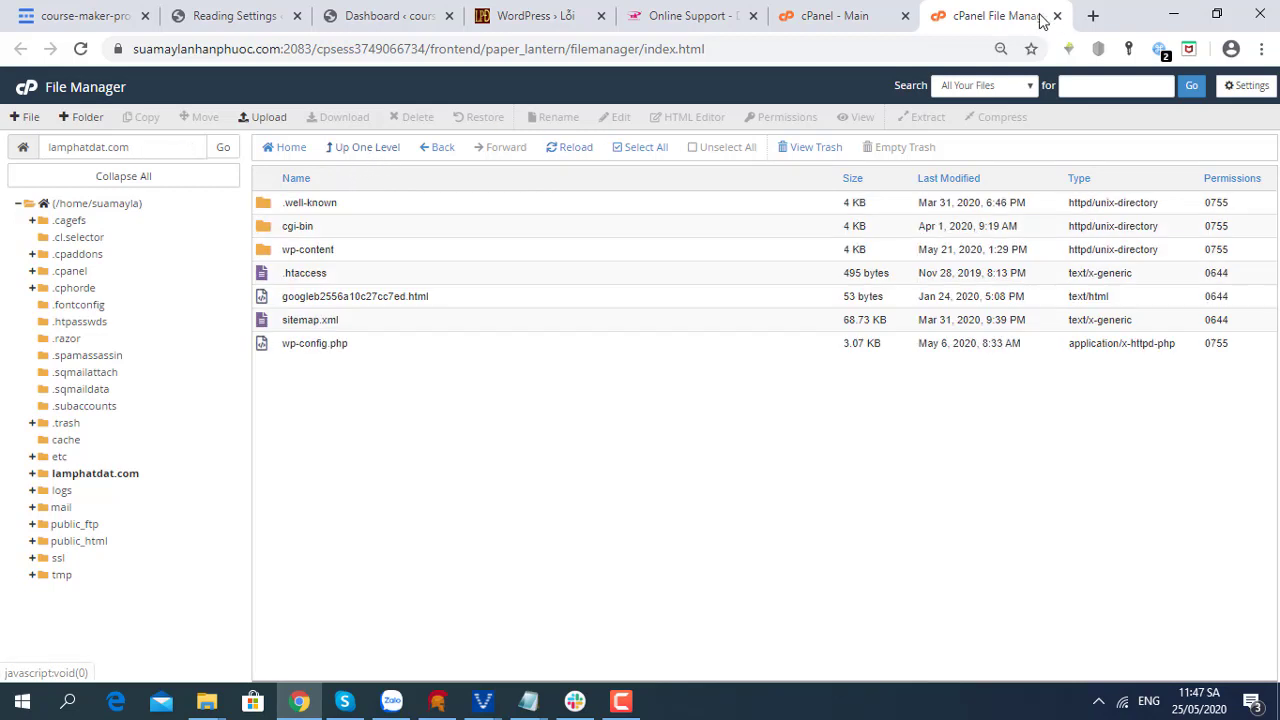
Open wordpress.org in a new browser tab.
left_click(1091, 16)
left_click(965, 44)
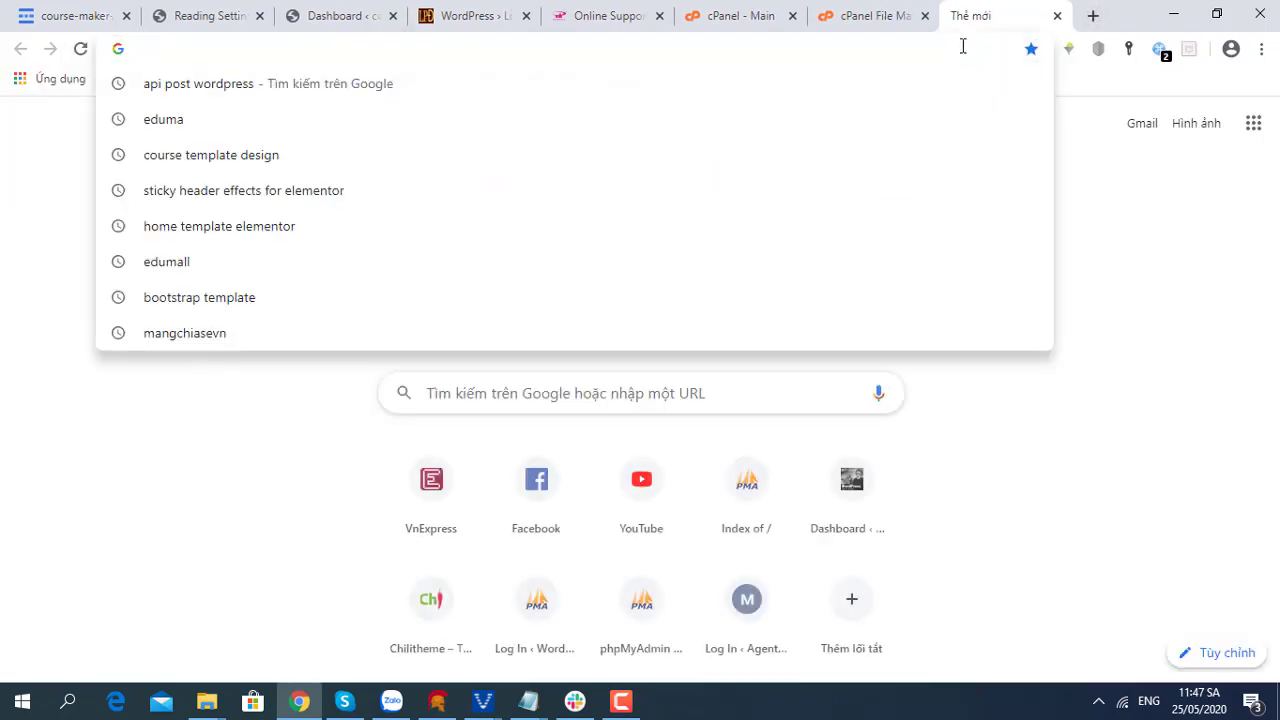
type("wo")
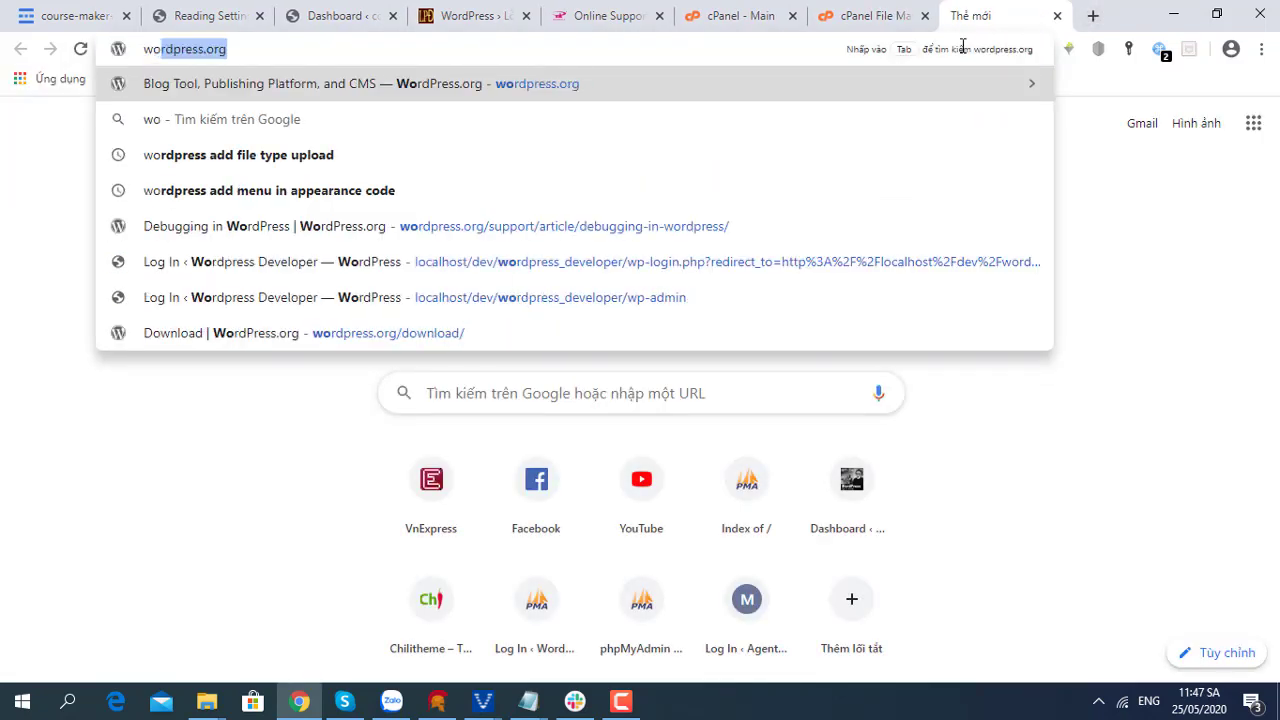
type("r")
key("Return")
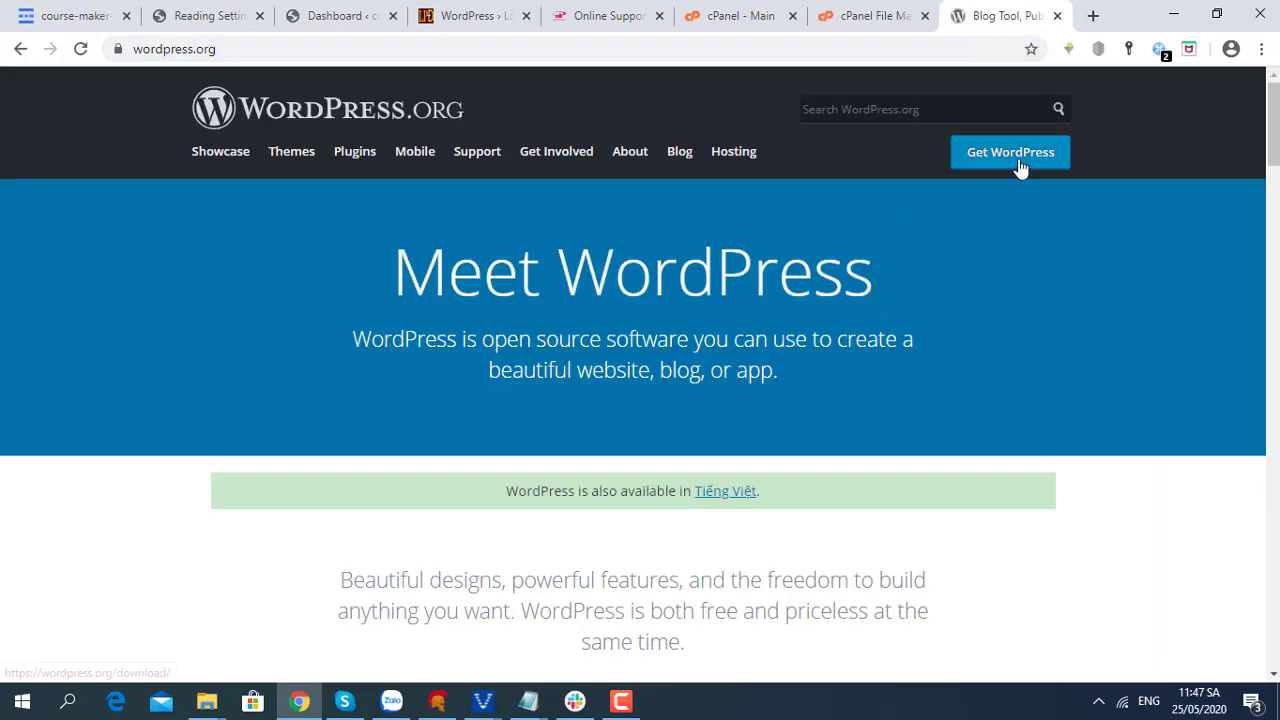
Download the WordPress 5.4.1 zip package from wordpress.org and dismiss the thank-you message.
left_click(1019, 162)
scroll(590, 420, "down", 3)
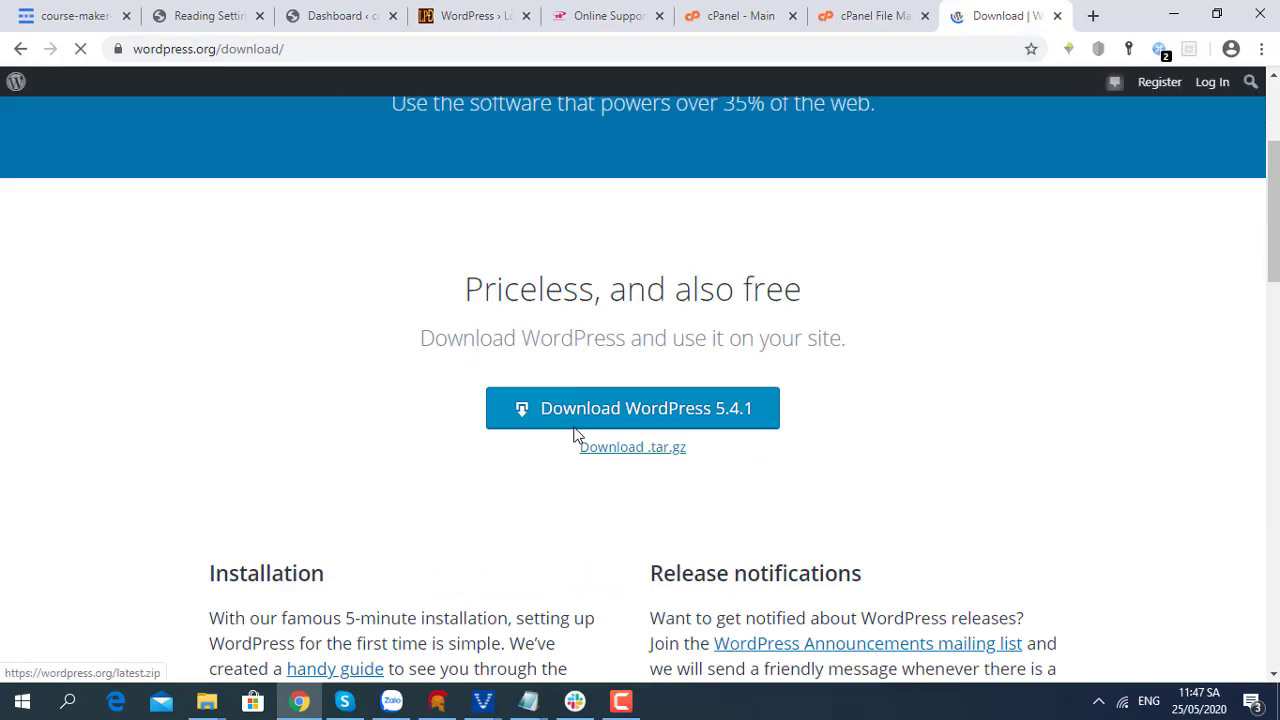
left_click(623, 390)
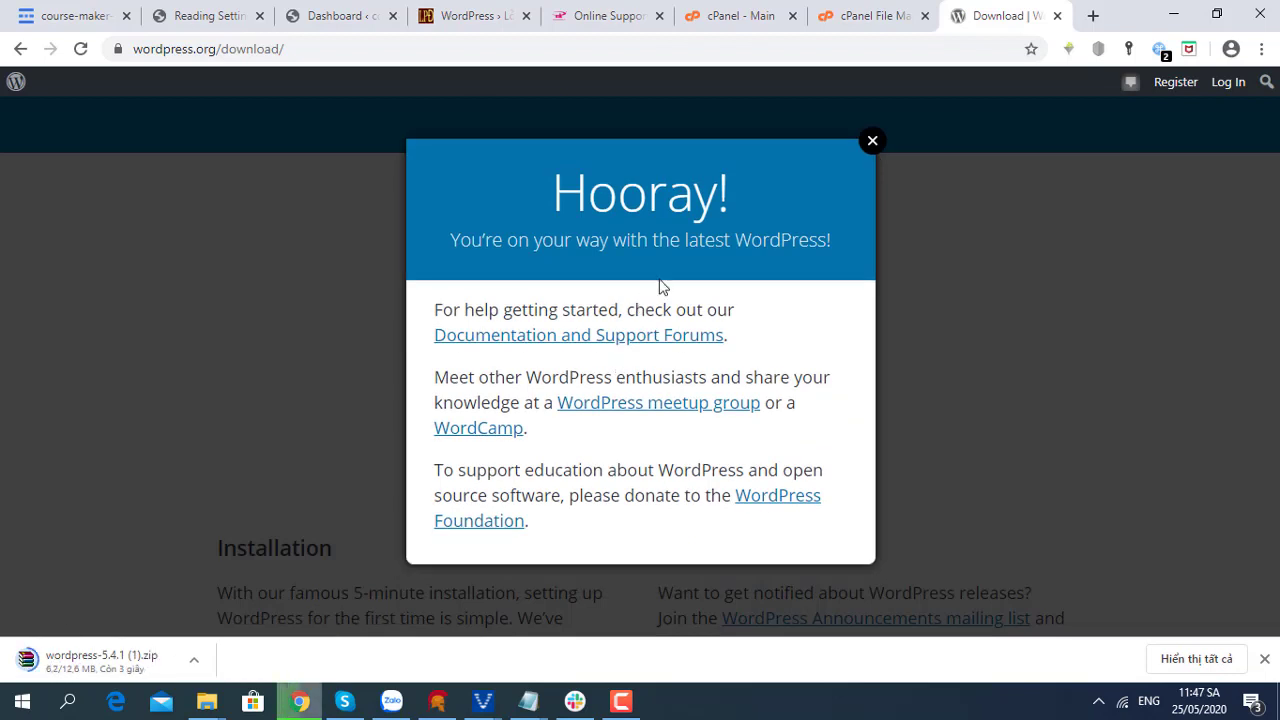
left_click(871, 141)
Upload wordpress-5.4.1 (1).zip from Downloads to the lamphatdat.com folder on the hosting.
left_click(828, 28)
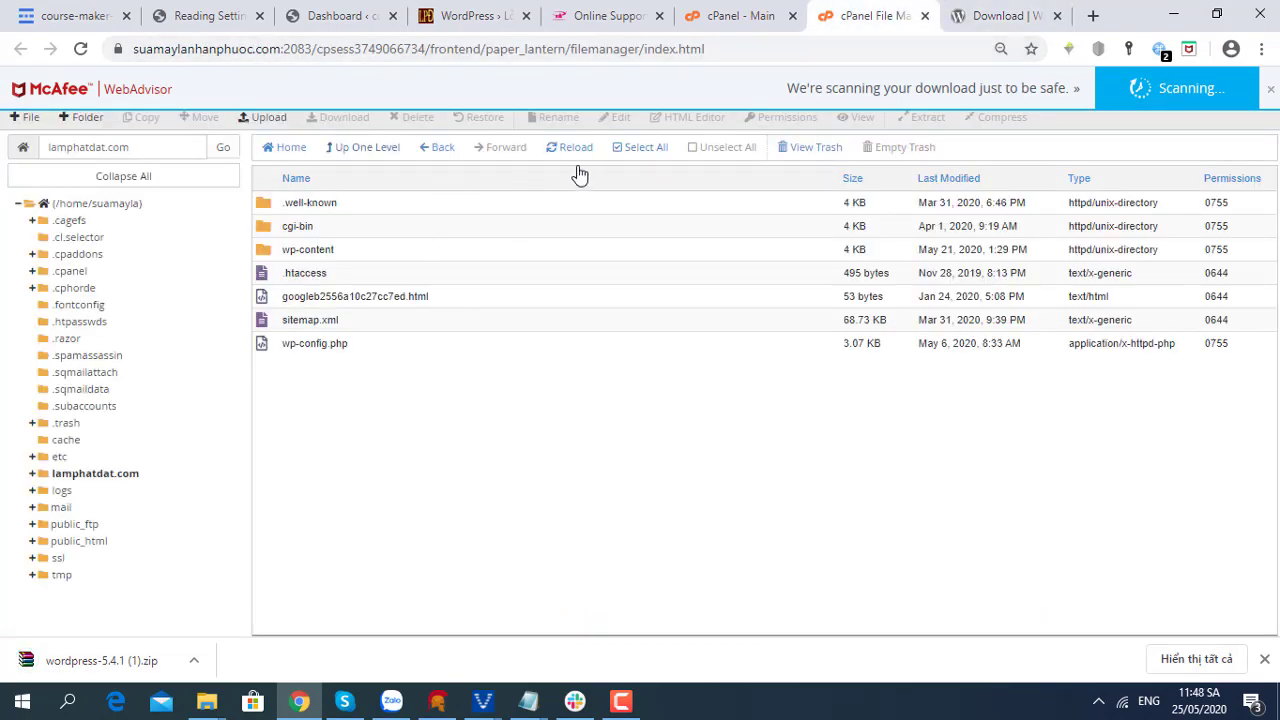
left_click(263, 124)
left_click(619, 331)
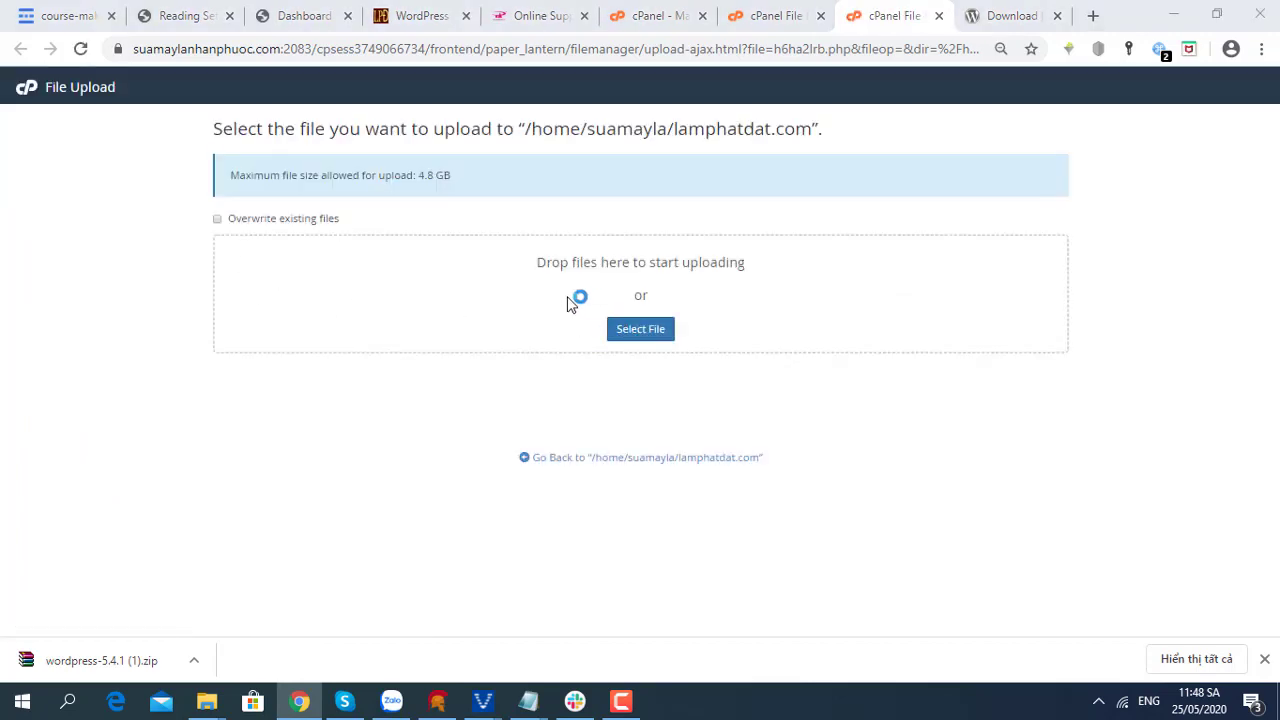
left_click(498, 224)
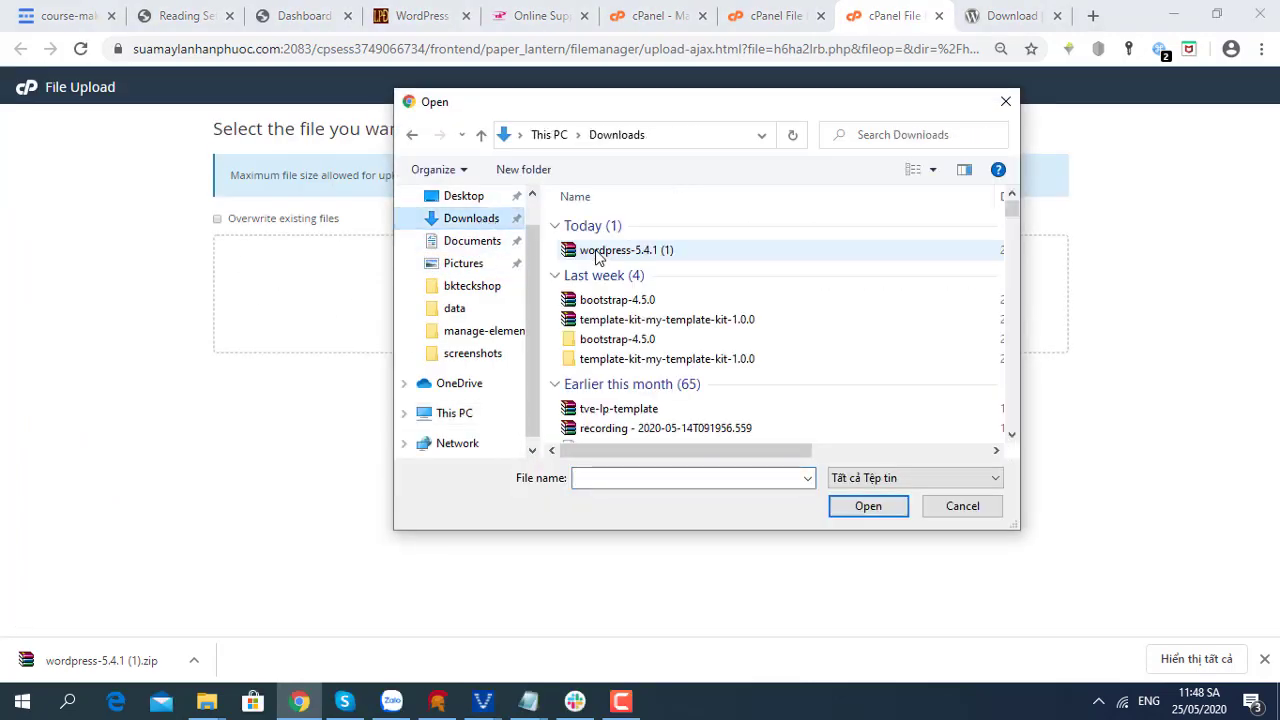
double_click(597, 252)
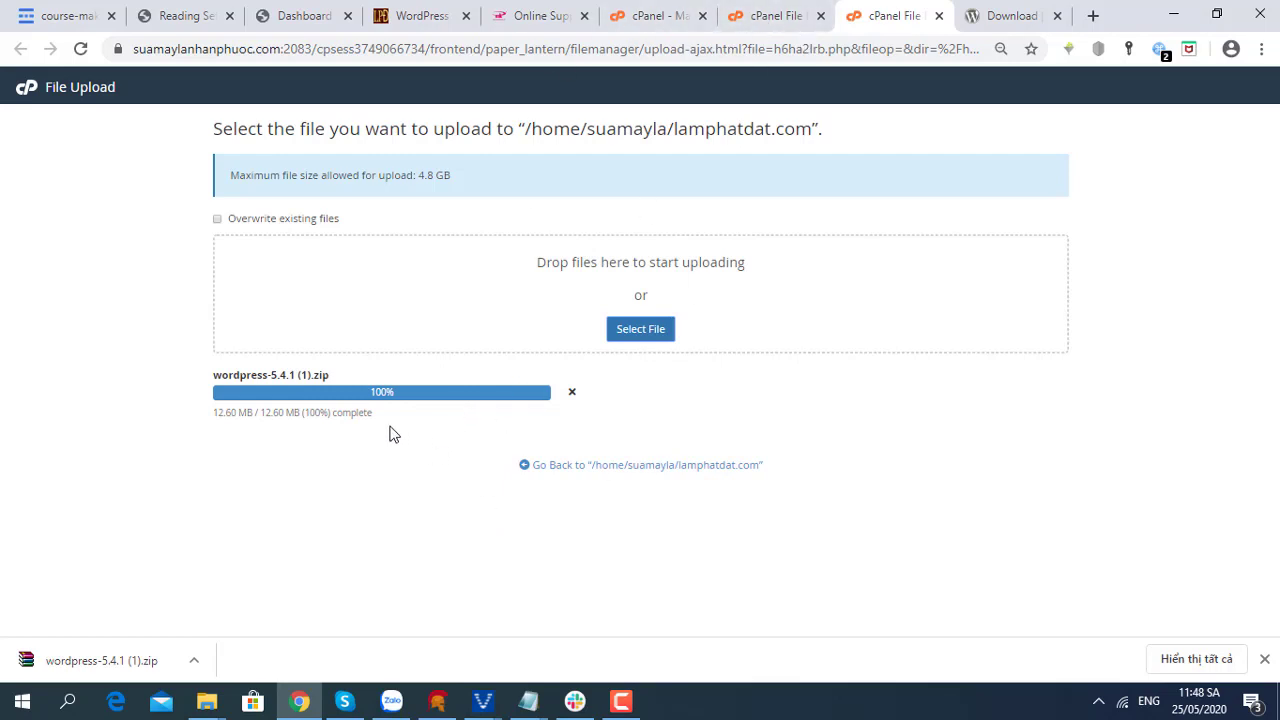
Open wp-config.php from the lamphatdat.com folder for editing, examine its whole code for malicious content and close it.
left_click(755, 24)
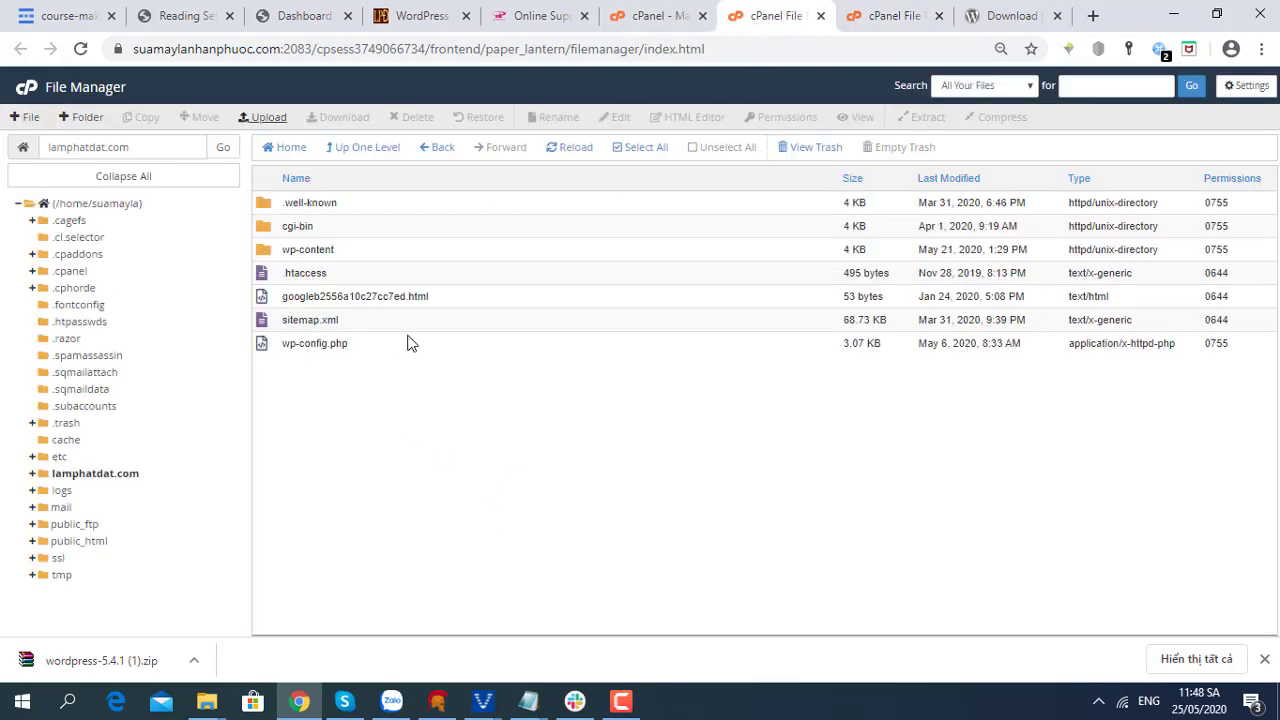
left_click(314, 350)
left_click(624, 125)
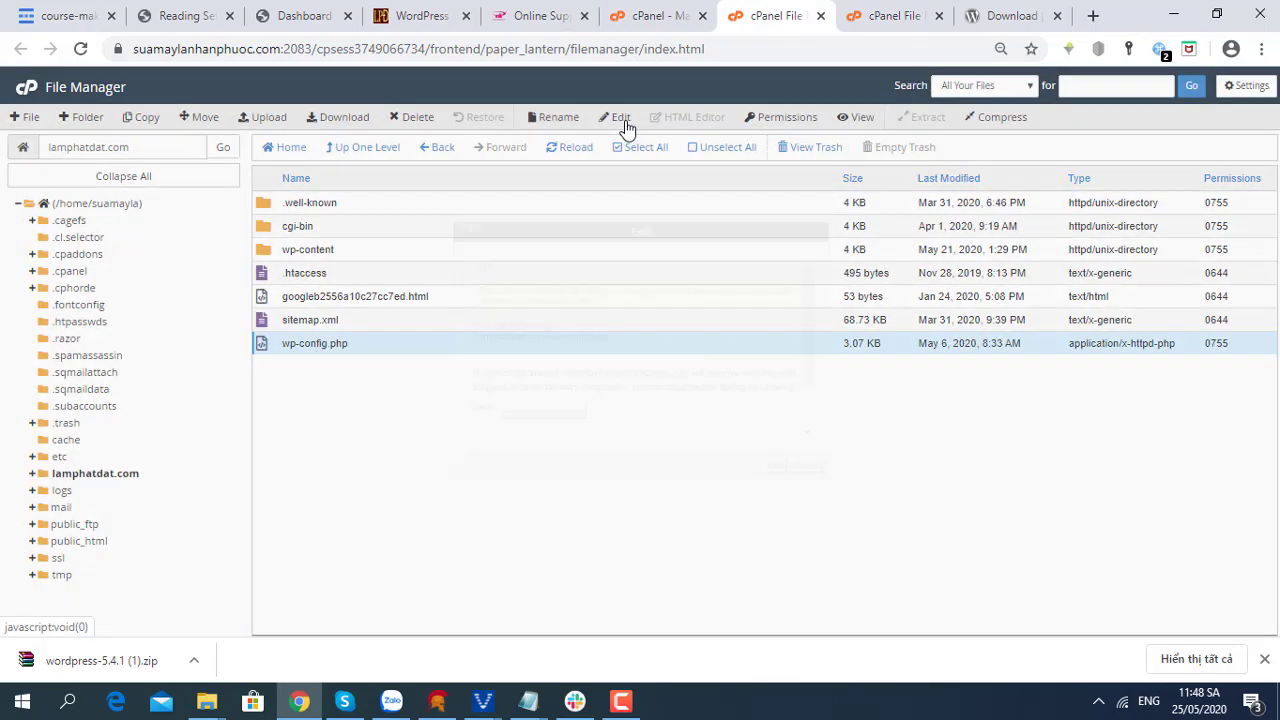
left_click(758, 448)
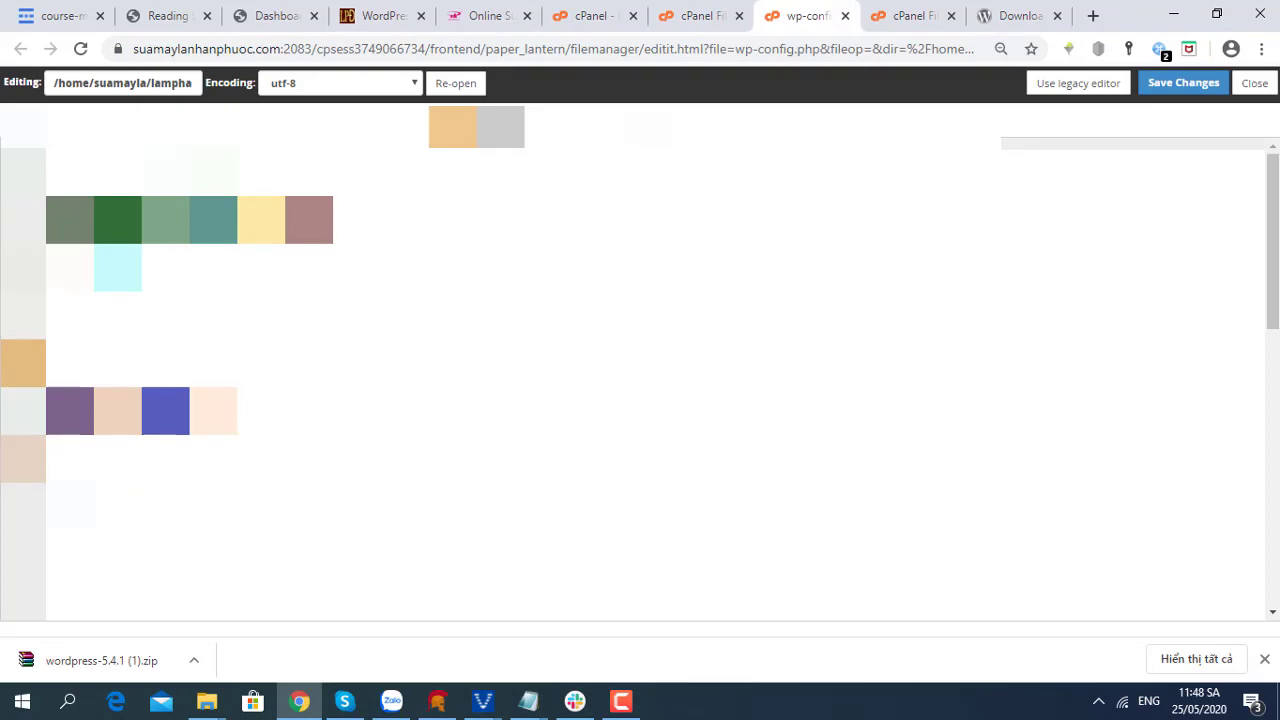
scroll(640, 380, "down", 3)
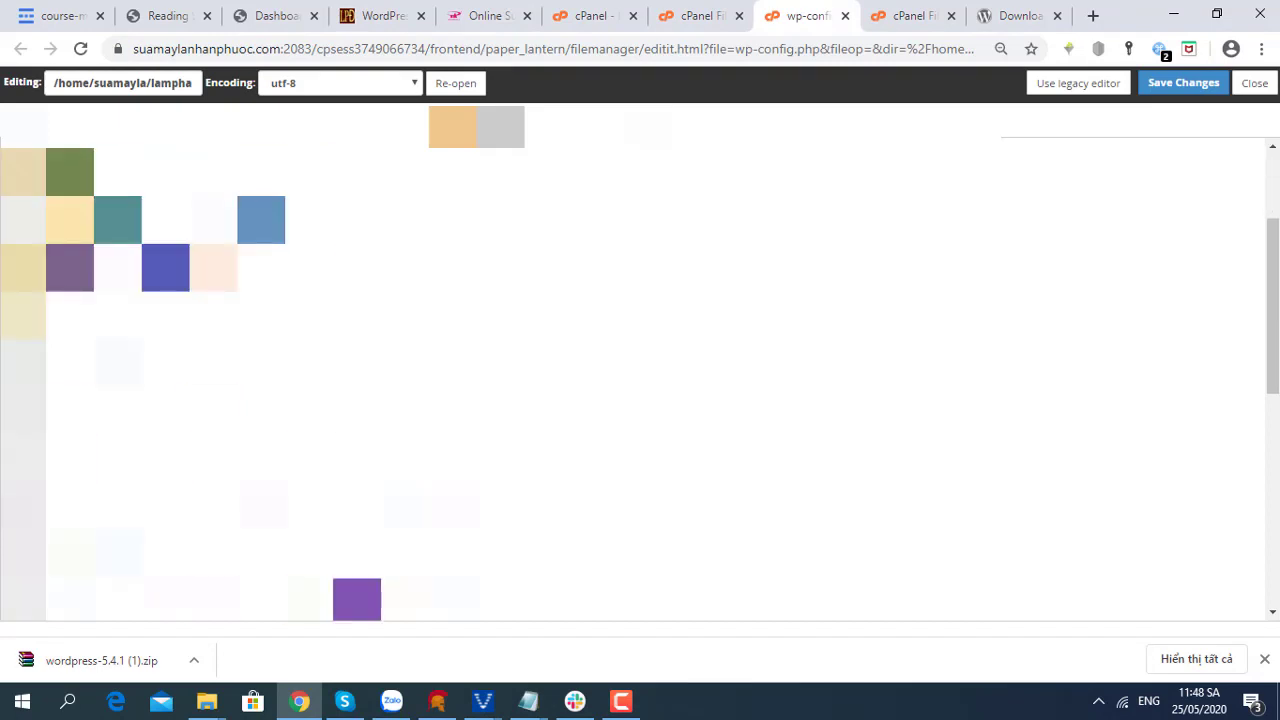
scroll(640, 380, "down", 5)
scroll(640, 380, "down", 3)
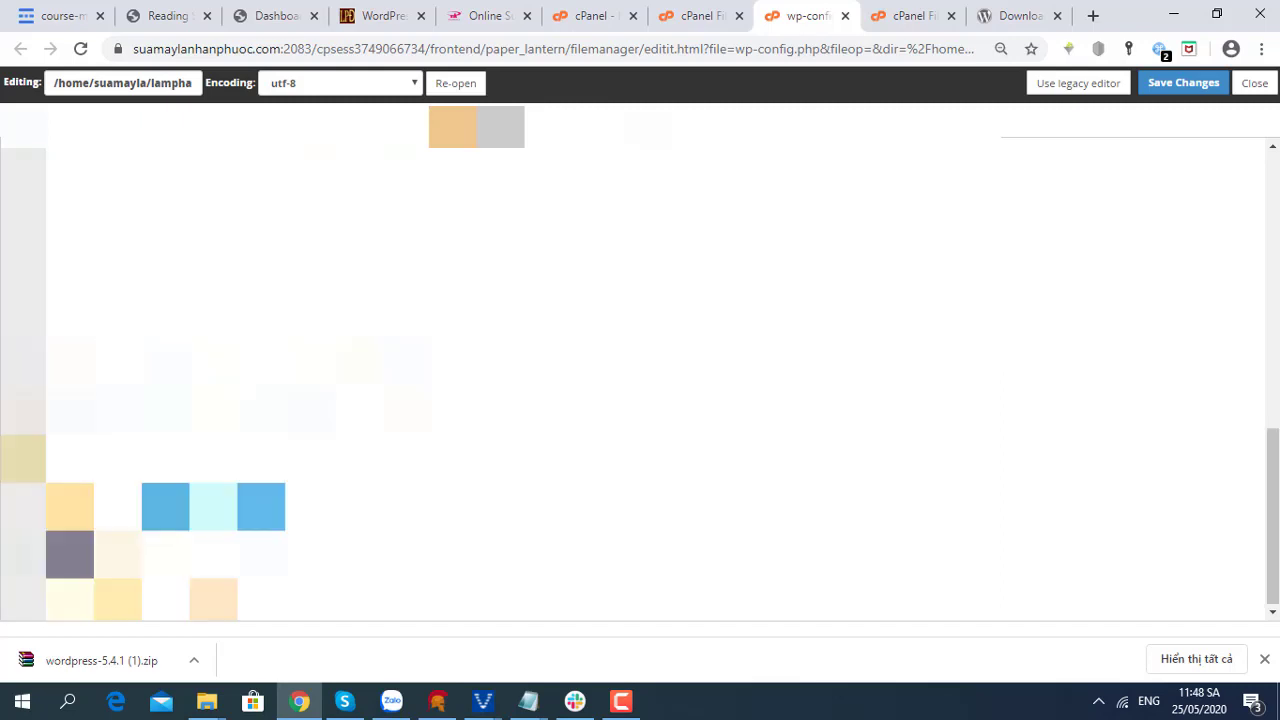
scroll(640, 380, "up", 7)
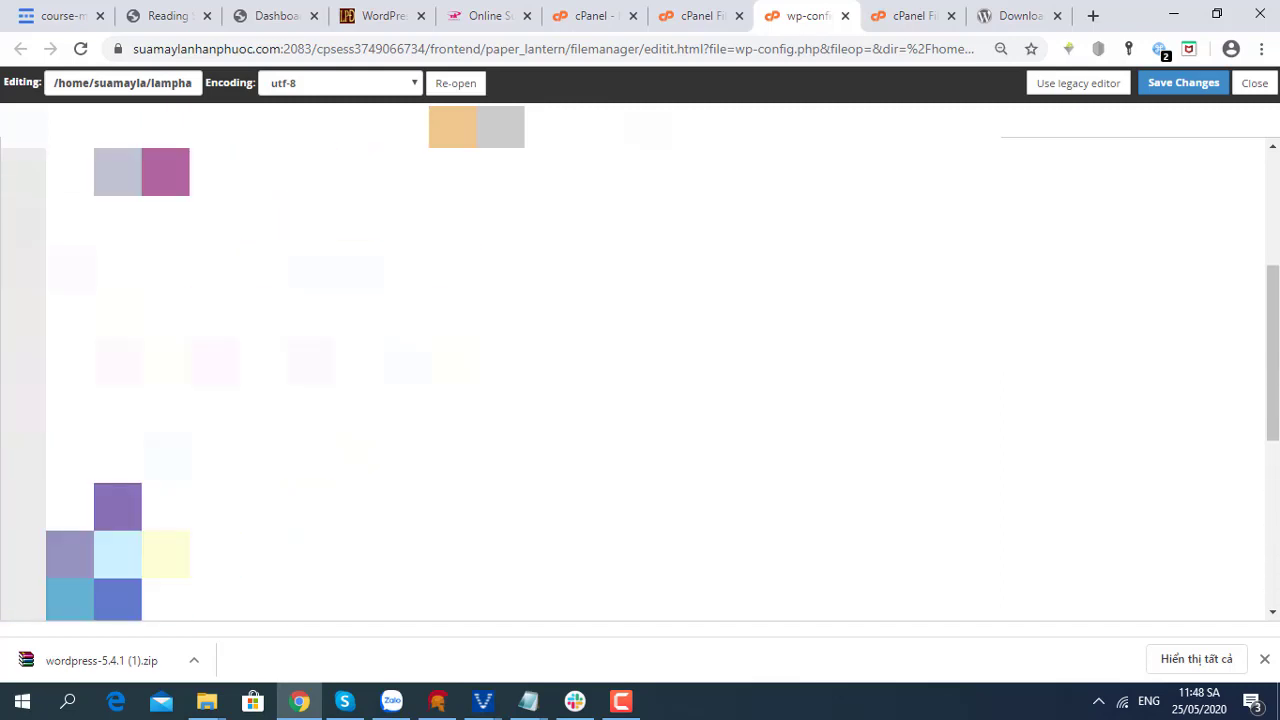
scroll(640, 380, "up", 5)
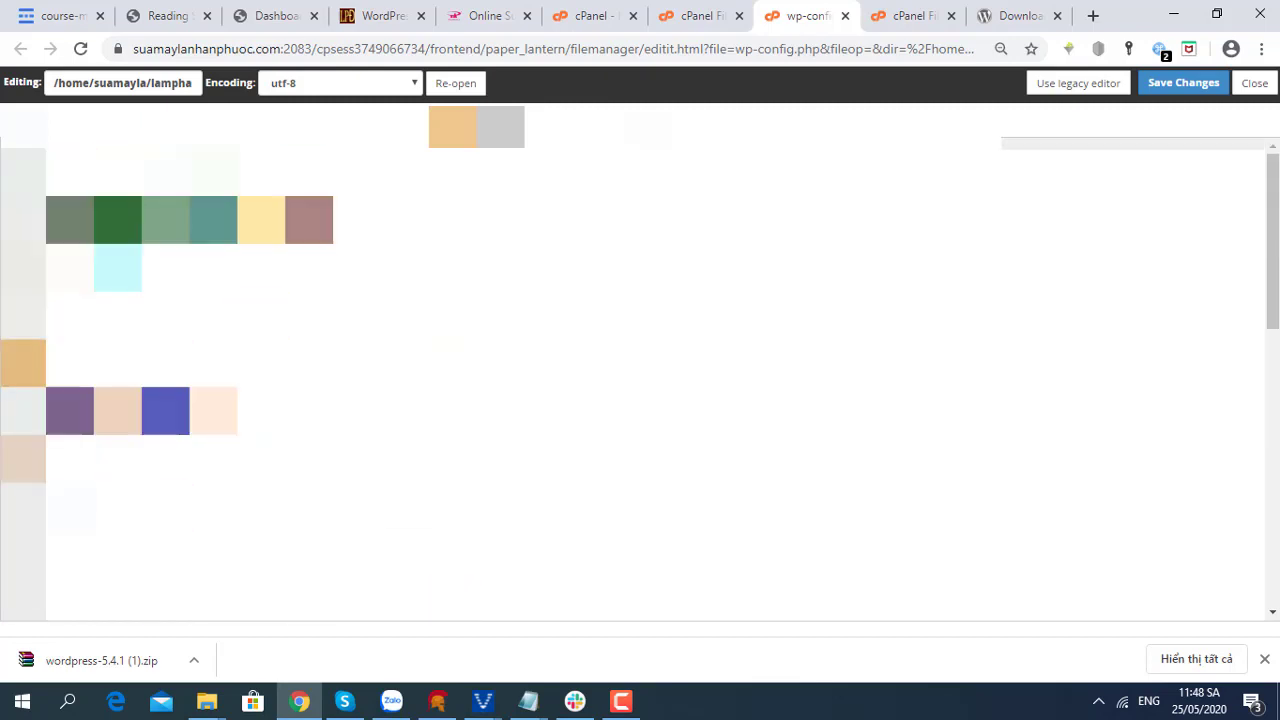
scroll(640, 380, "down", 12)
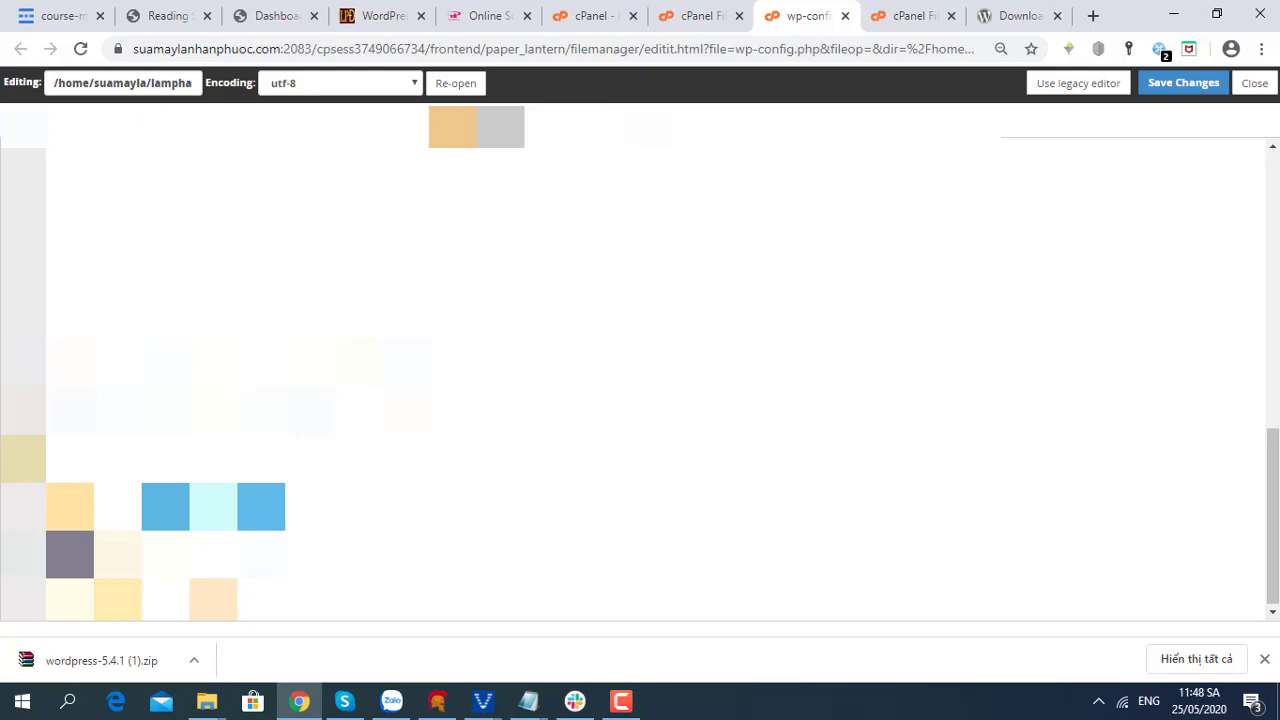
left_click(1130, 468)
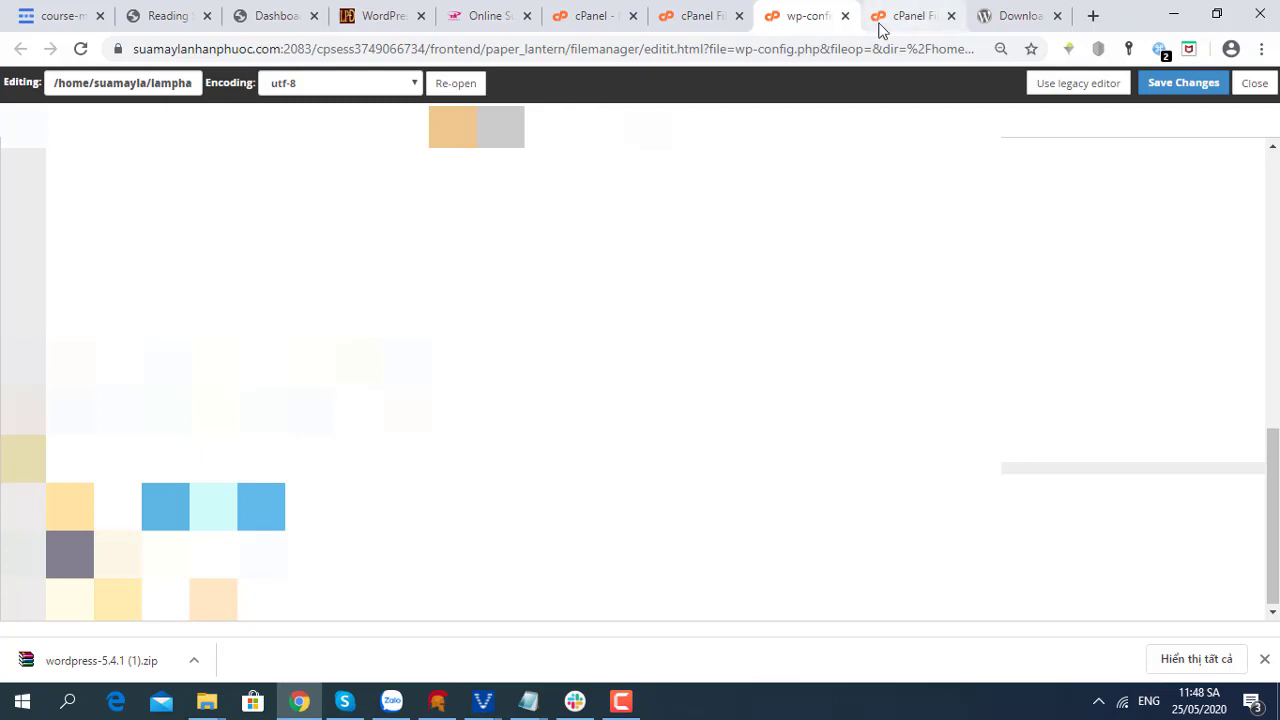
left_click(845, 16)
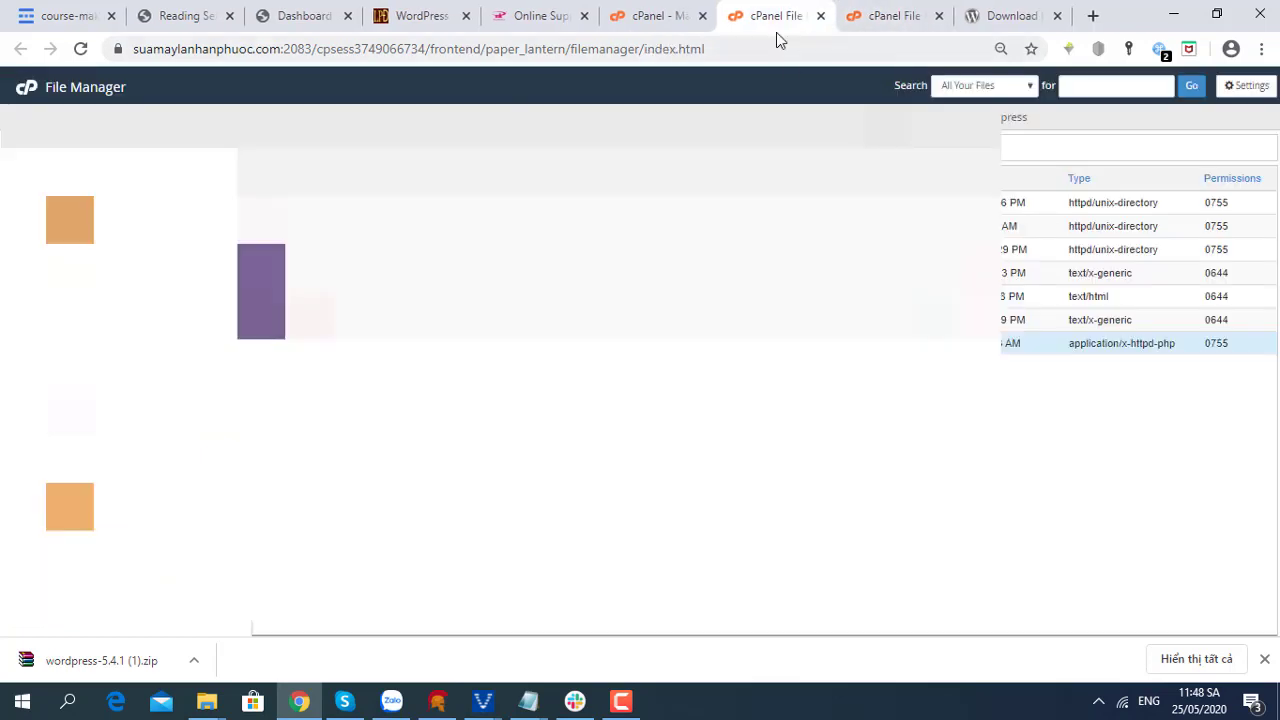
Check the upload status of the WordPress package and refresh the lamphatdat.com file listing.
left_click(665, 18)
left_click(895, 20)
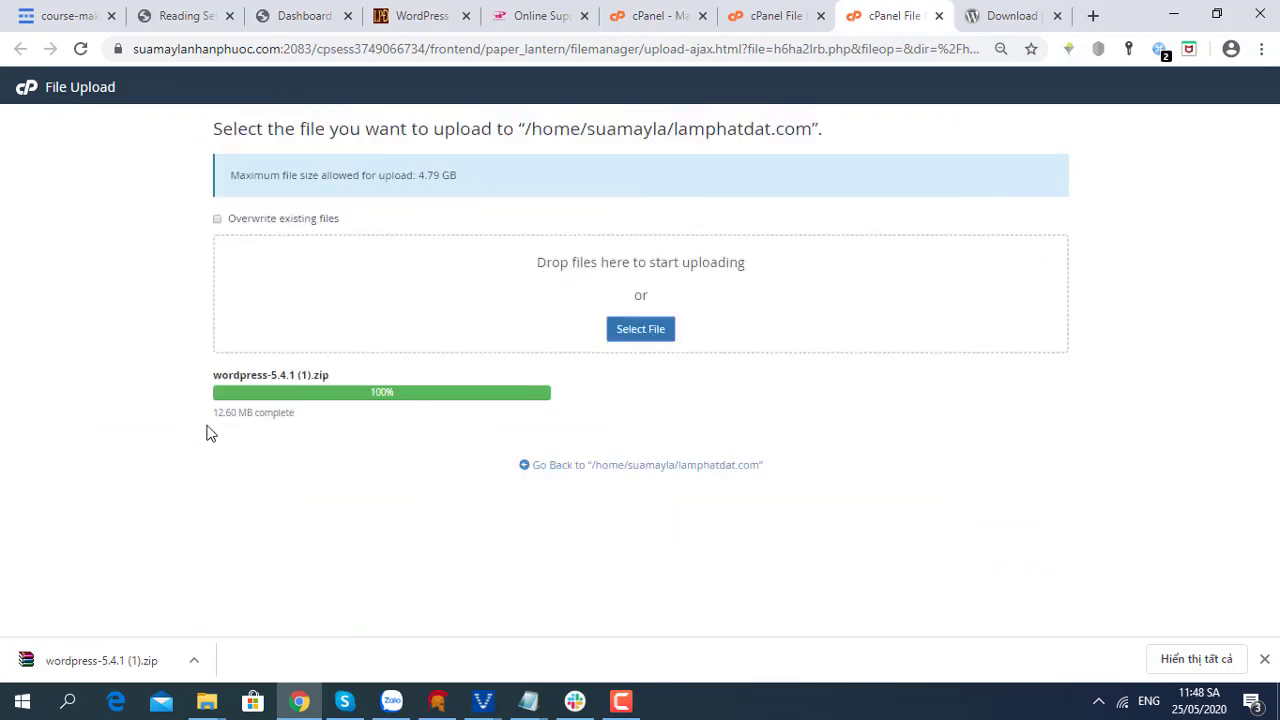
left_click(777, 18)
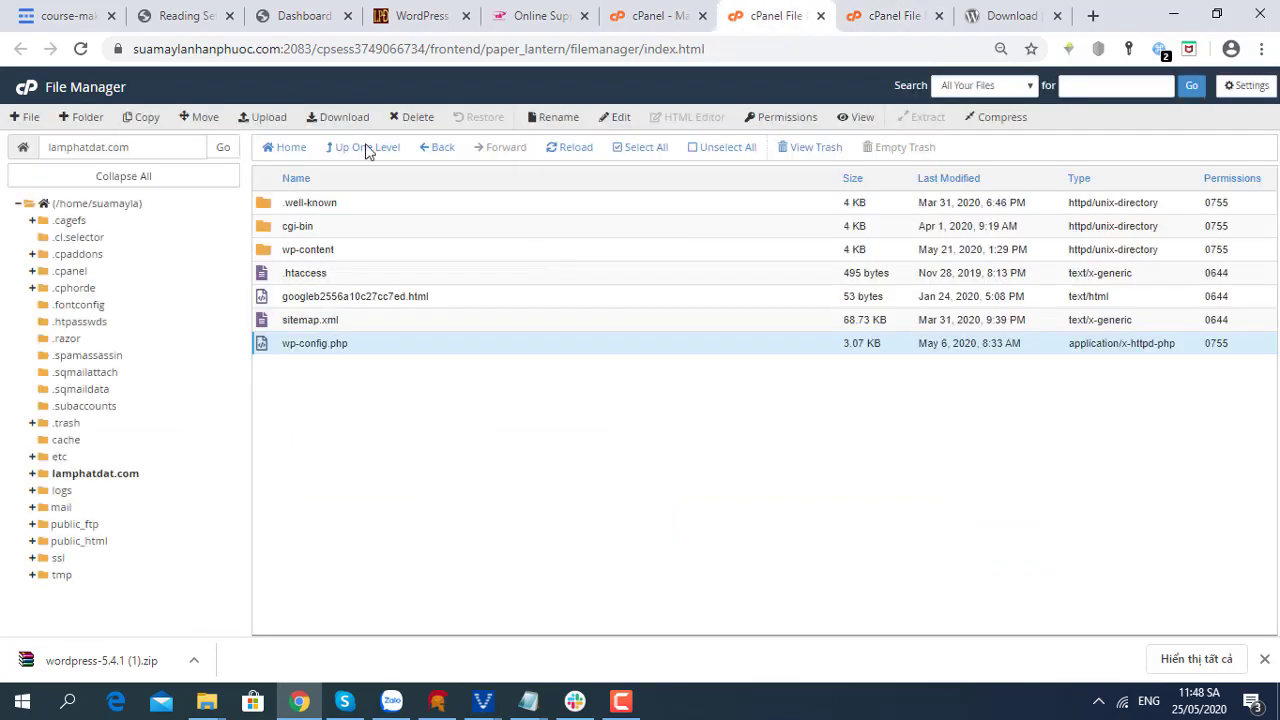
left_click(577, 150)
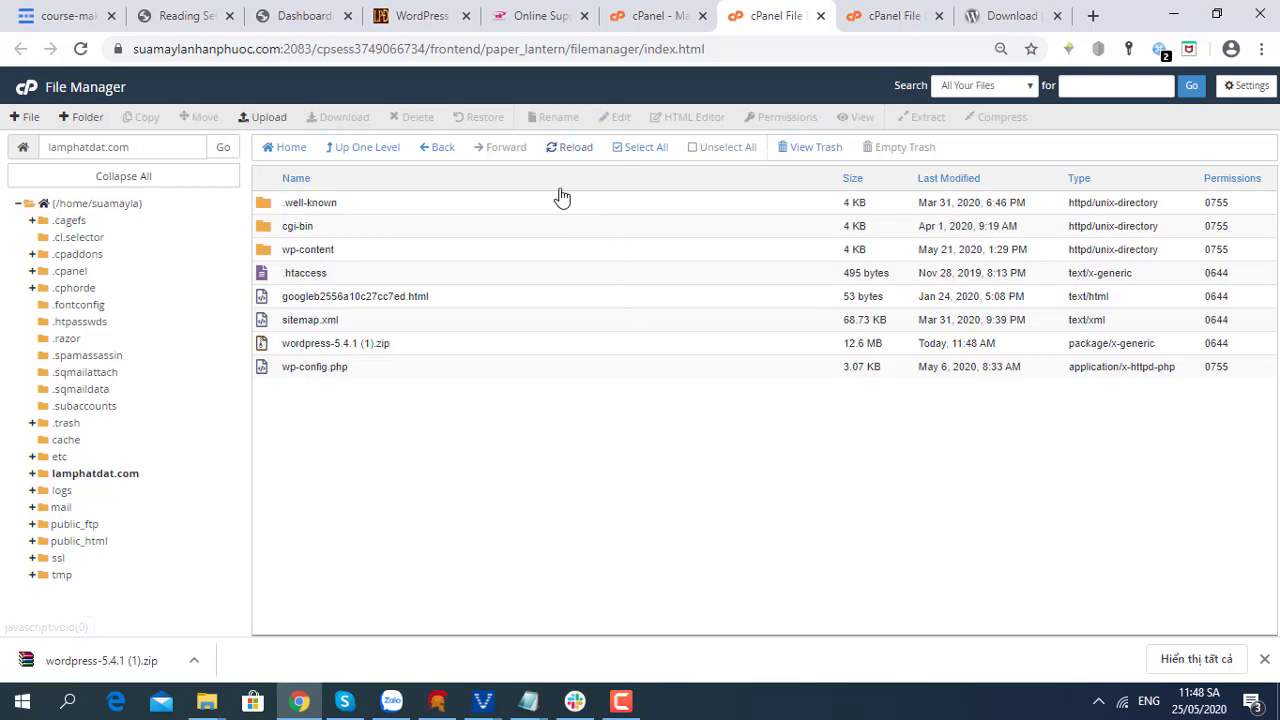
Extract wordpress-5.4.1 (1).zip into the lamphatdat.com folder and close the extraction results.
left_click(352, 346)
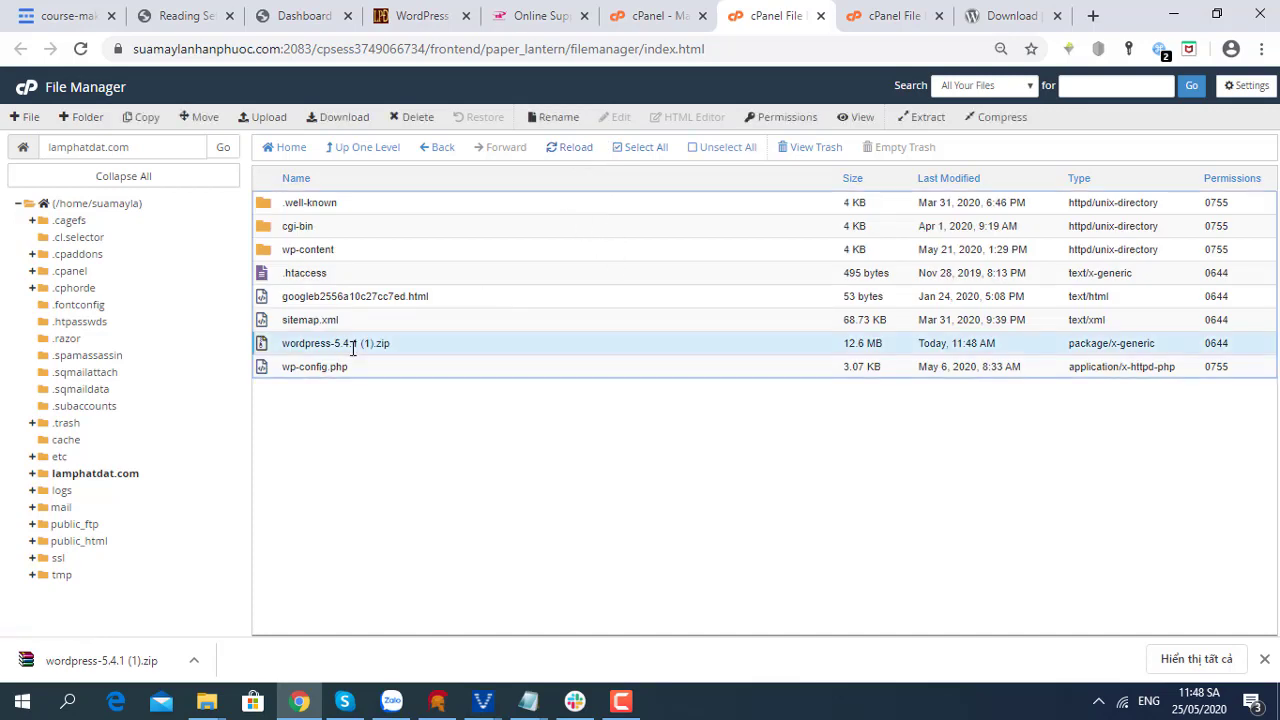
left_click(930, 128)
left_click(762, 424)
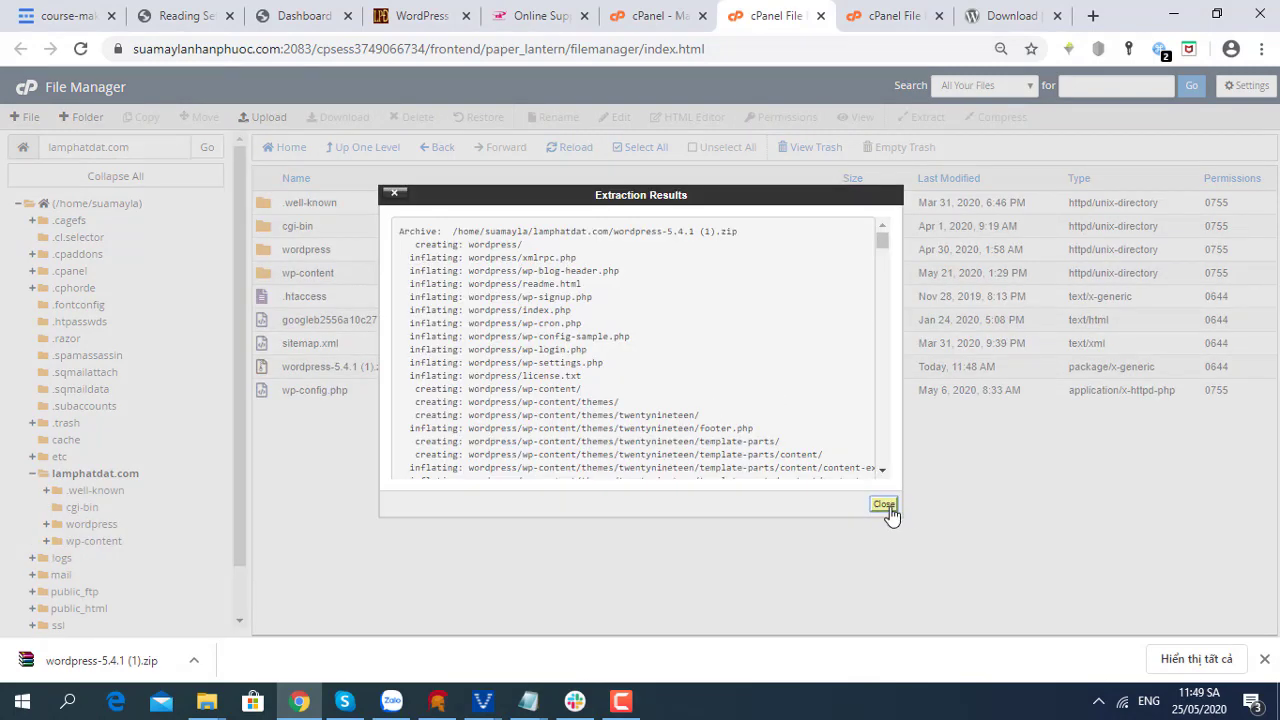
left_click(884, 505)
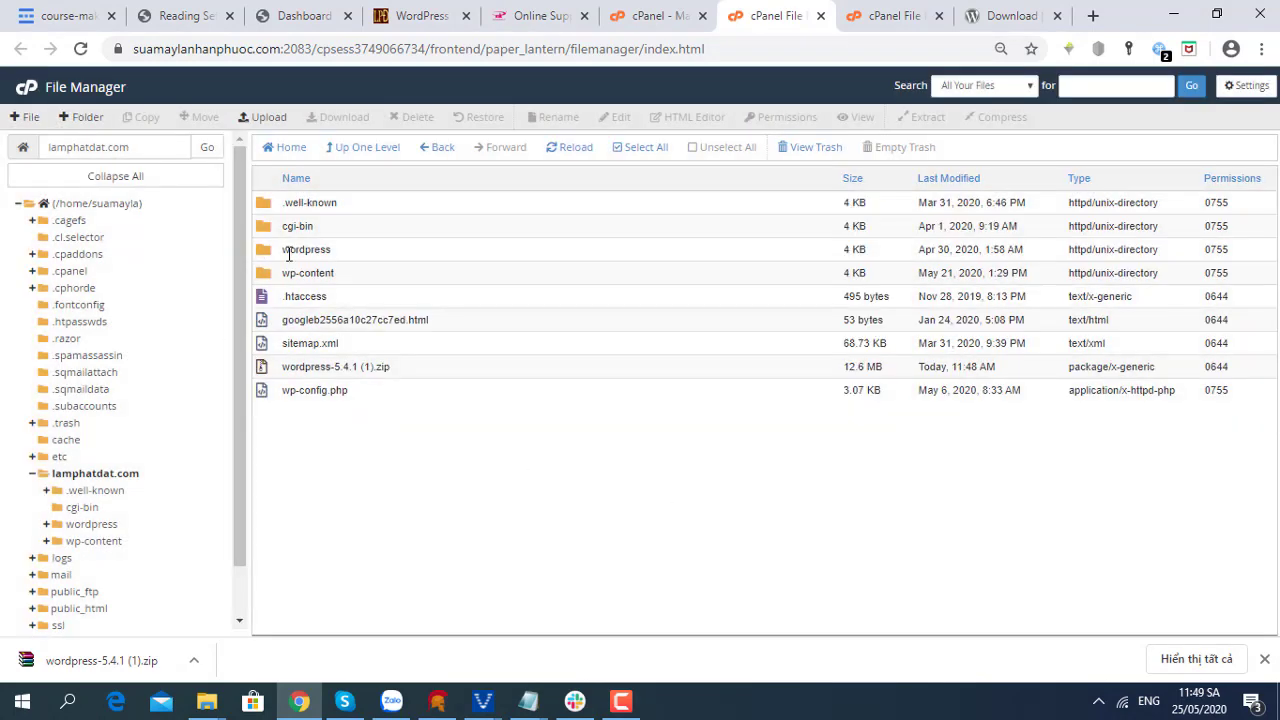
Move all files and folders inside the extracted wordpress folder to the lamphatdat.com folder.
double_click(263, 250)
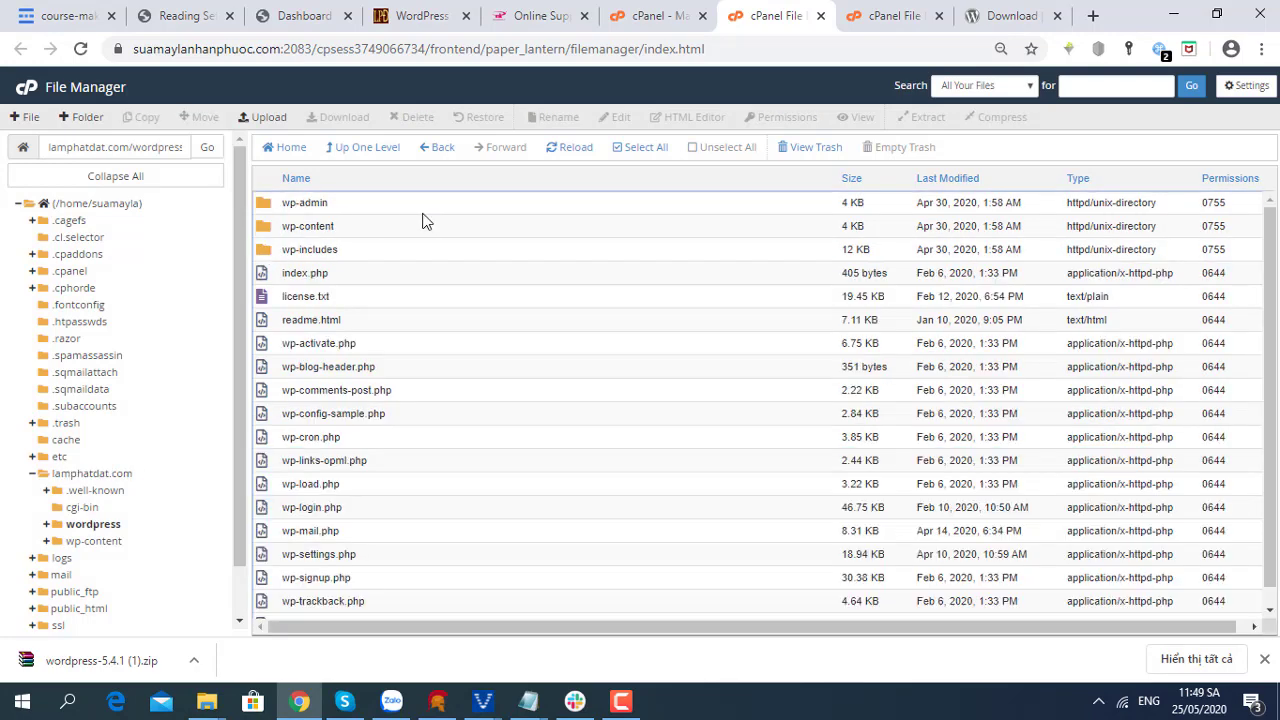
left_click(652, 148)
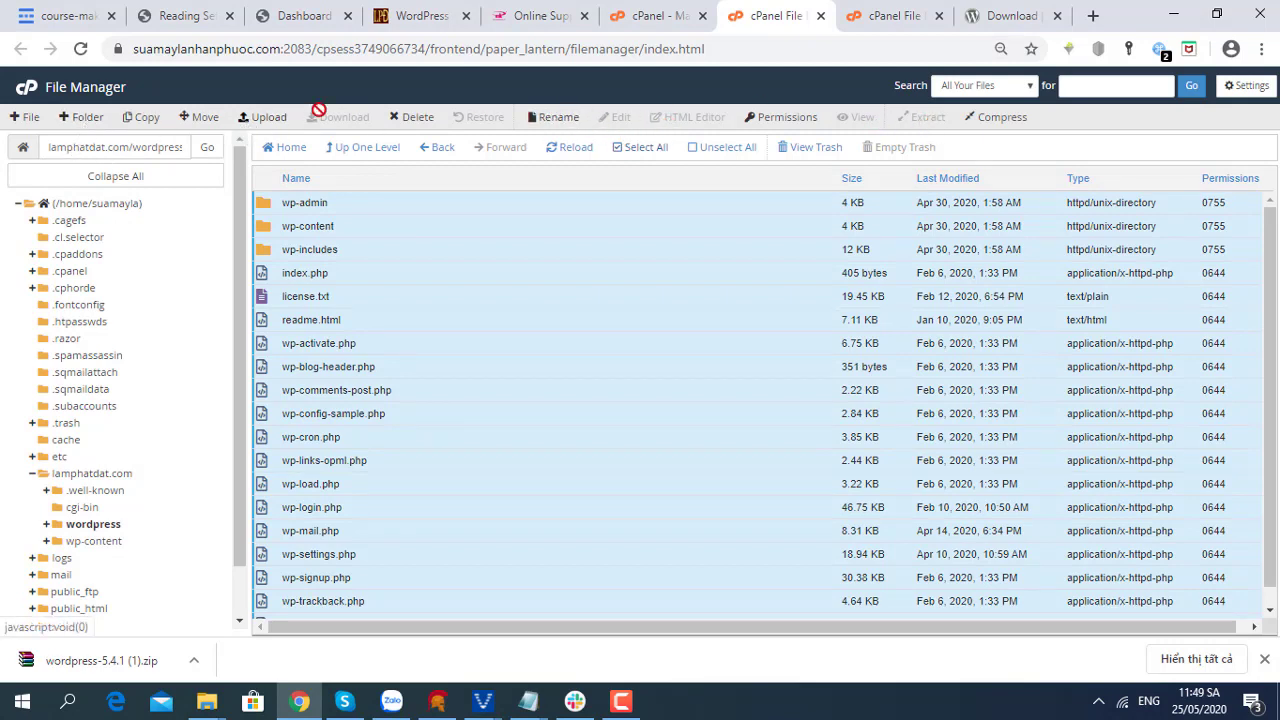
left_click(204, 119)
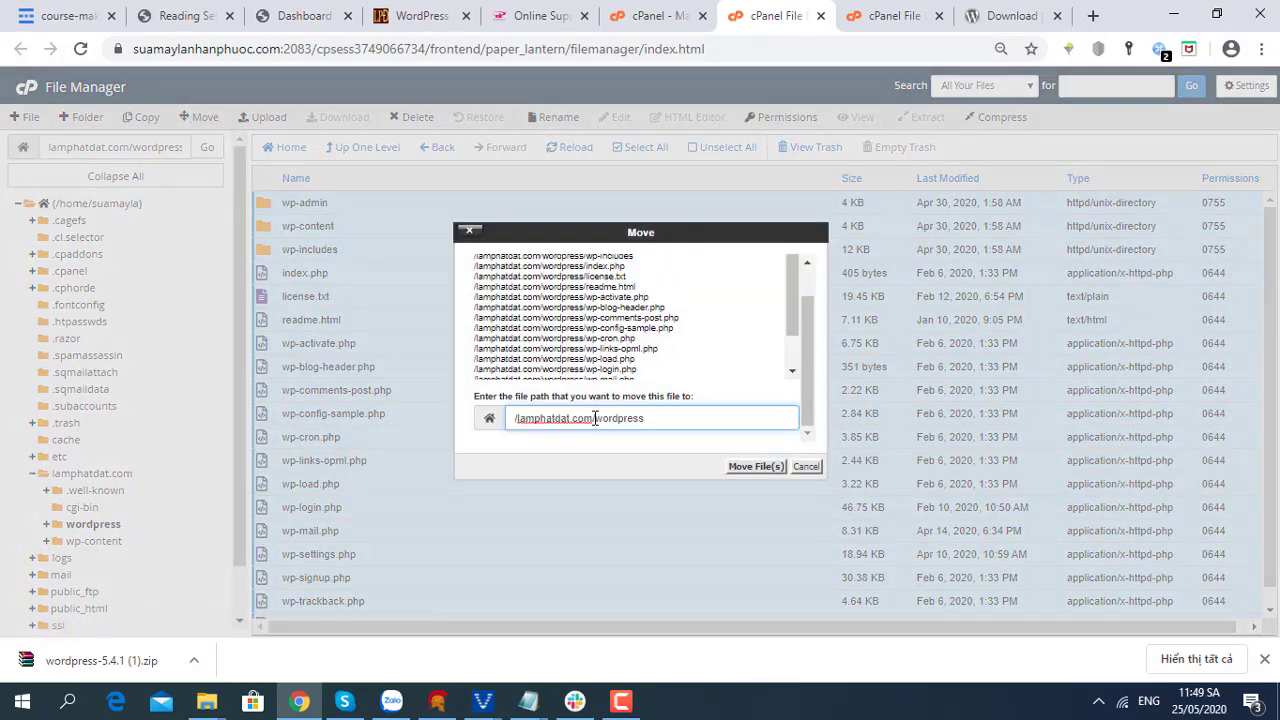
left_click_drag(593, 418, 704, 418)
key("BackSpace")
left_click(738, 474)
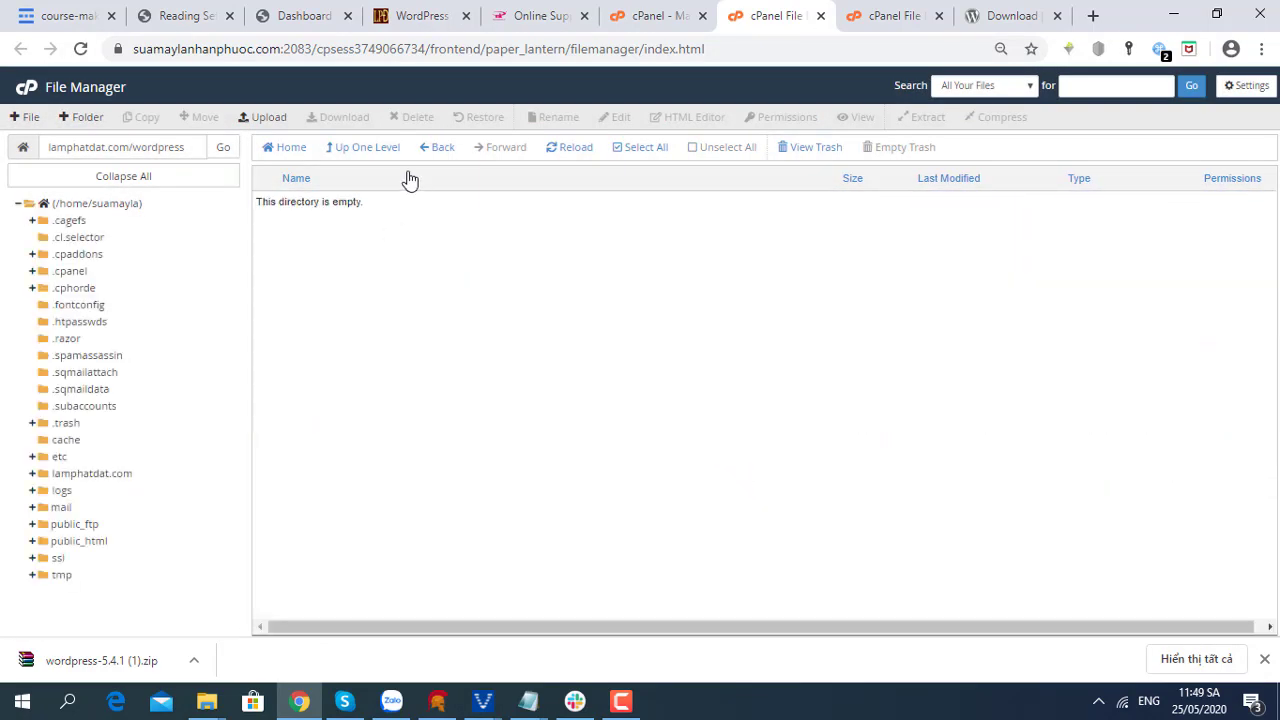
Permanently delete the emptied wordpress folder from the lamphatdat.com folder.
left_click(368, 150)
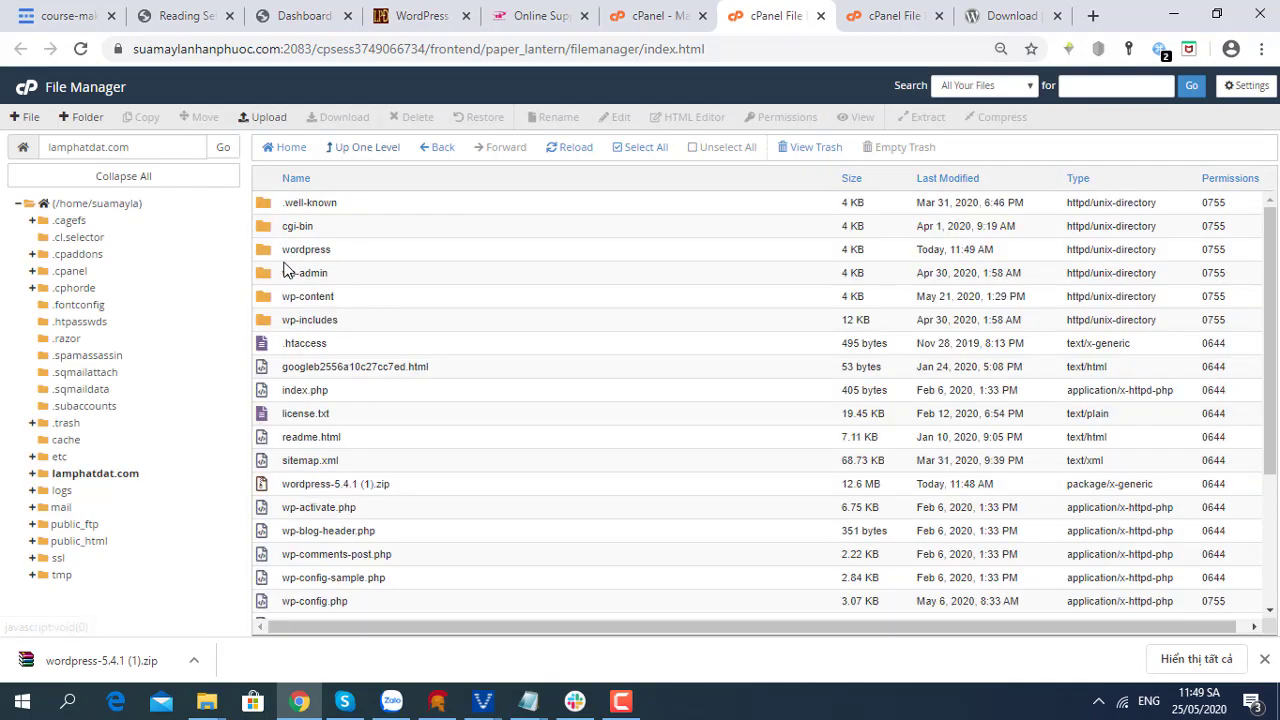
left_click(293, 249)
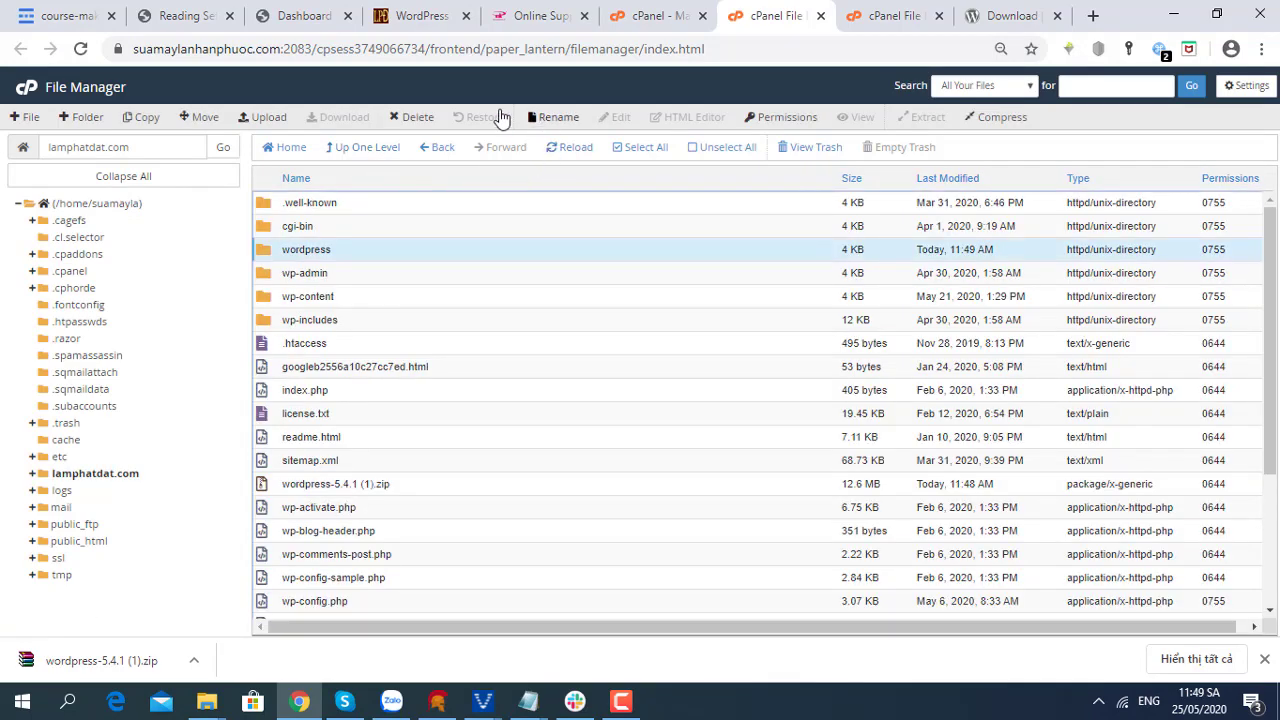
left_click(414, 117)
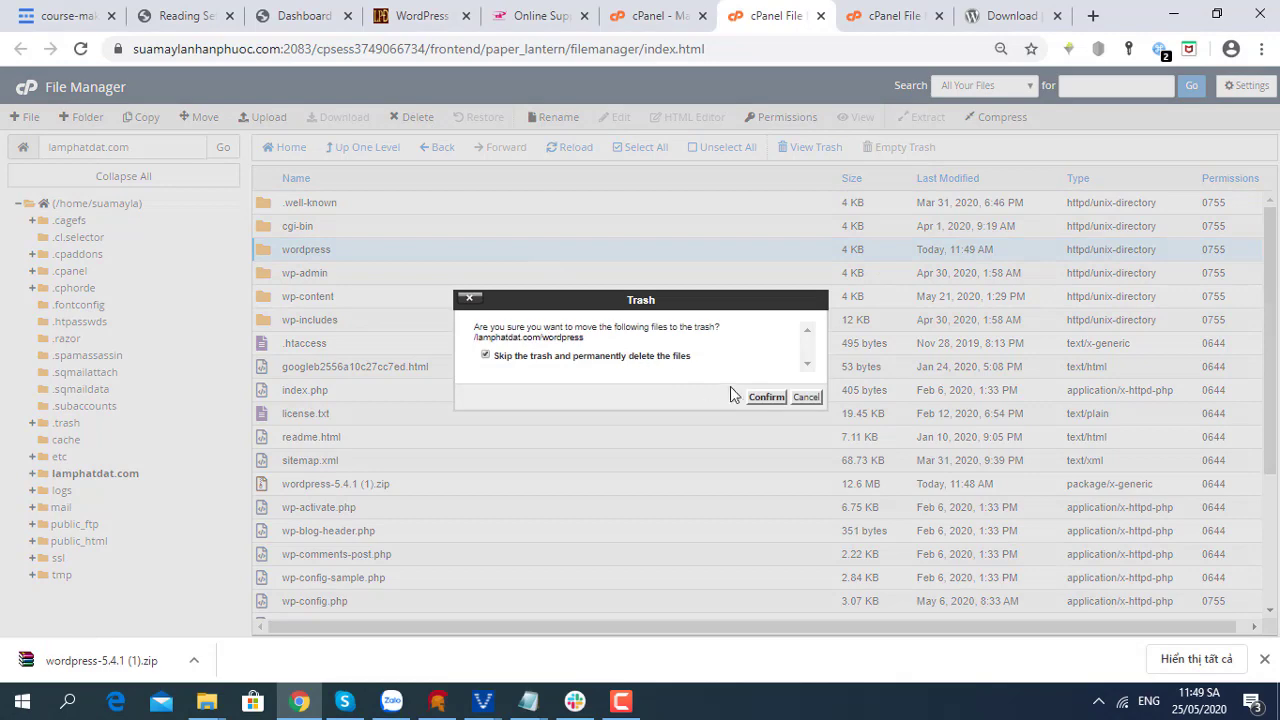
left_click(762, 398)
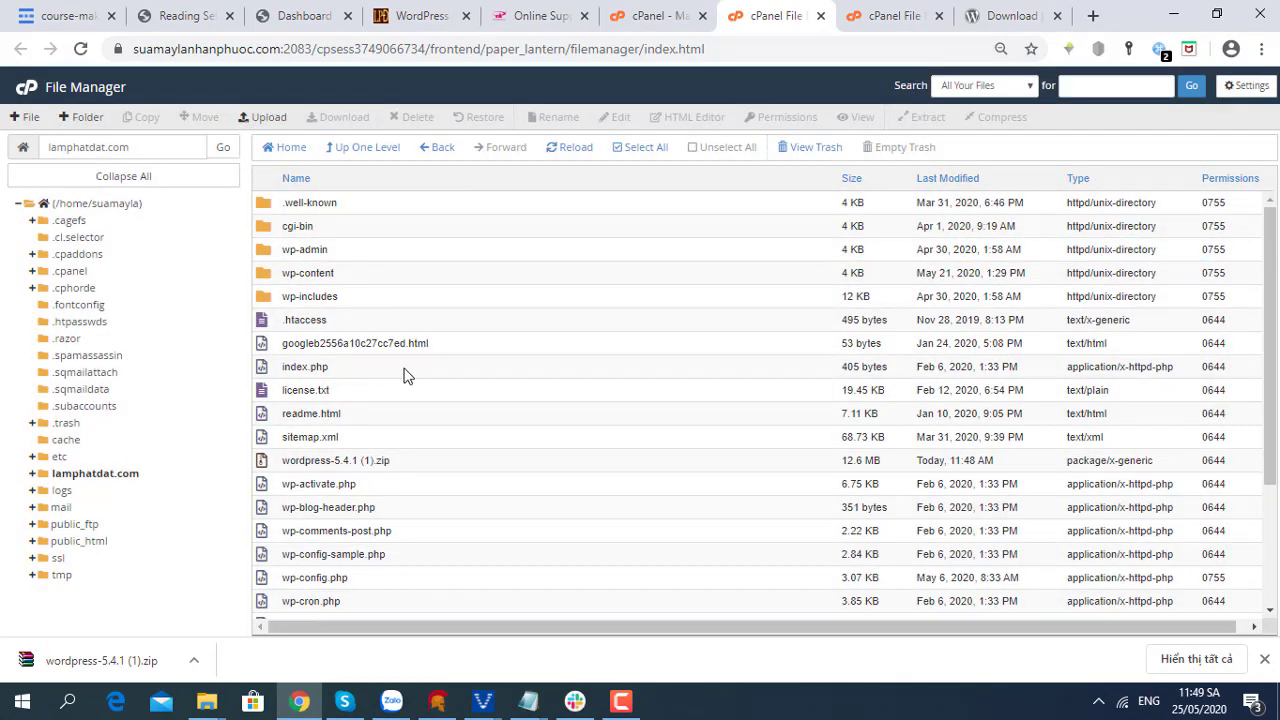
Delete the wordpress-5.4.1 (1).zip package from the lamphatdat.com folder and look over the remaining files.
left_click(325, 463)
left_click(414, 117)
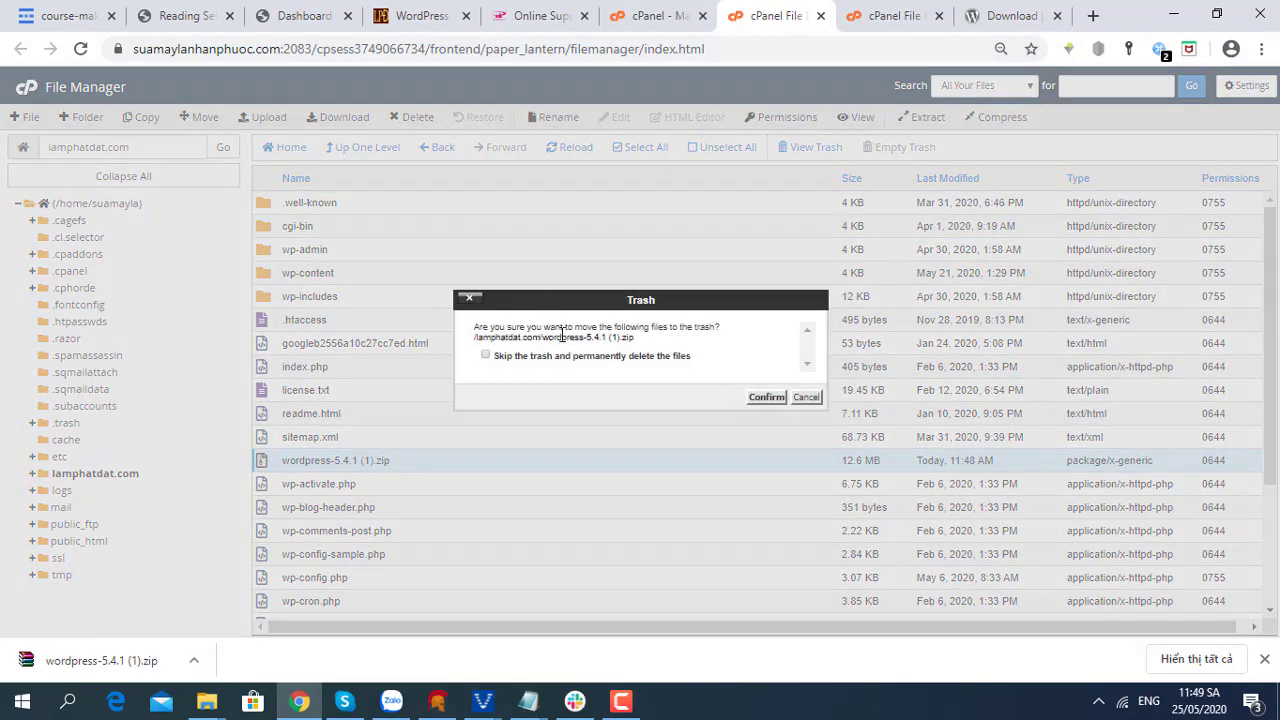
left_click(762, 398)
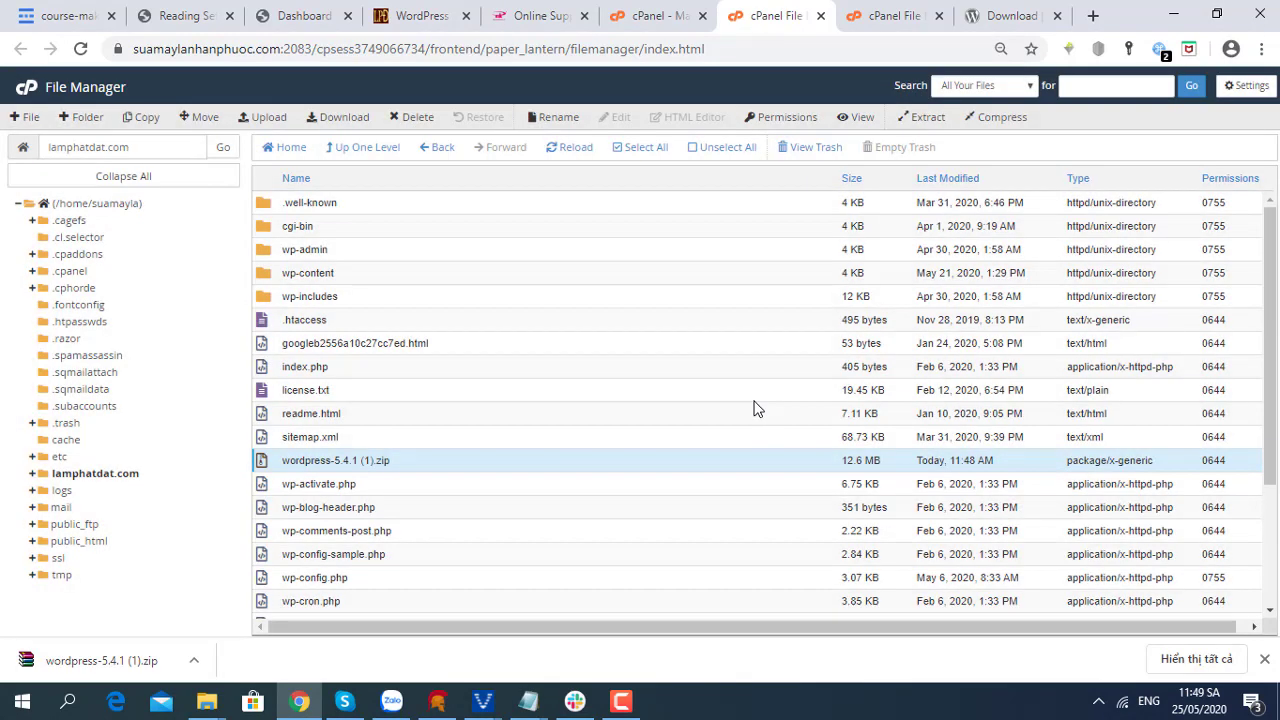
scroll(330, 500, "down", 3)
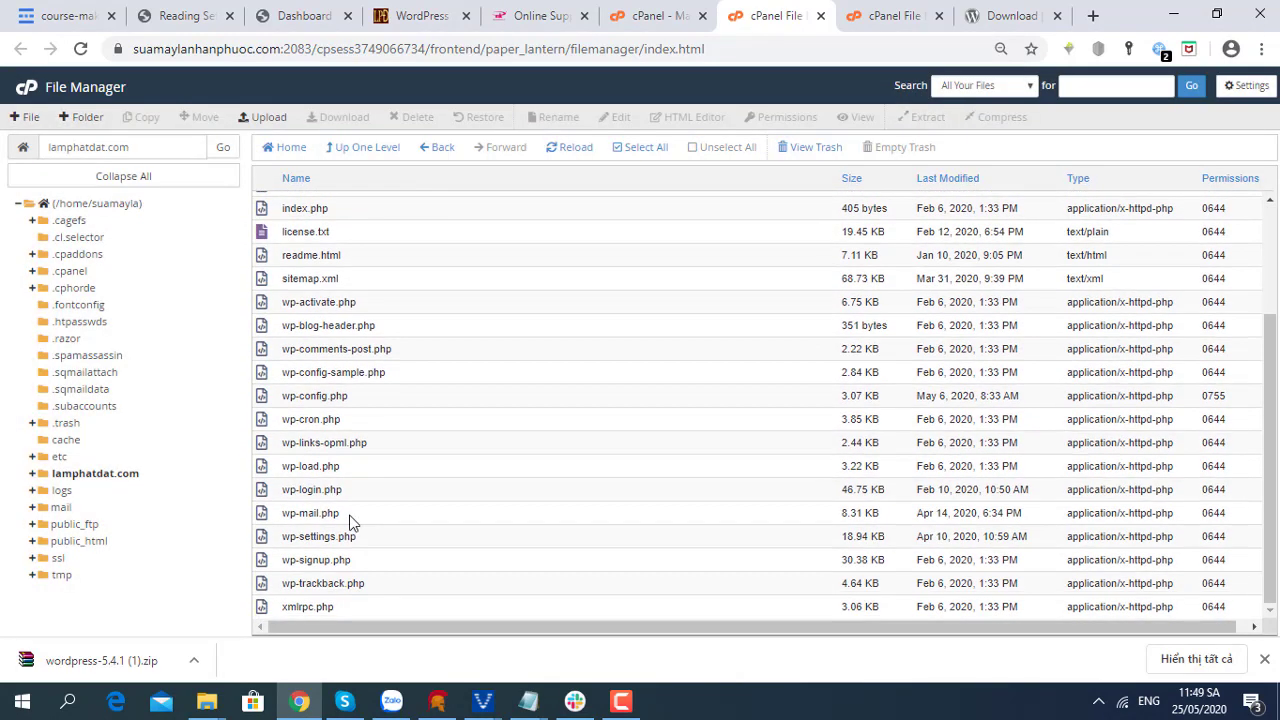
Reload the lamphatdat.com homepage and look through it to check that the site works.
left_click(416, 20)
left_click(395, 55)
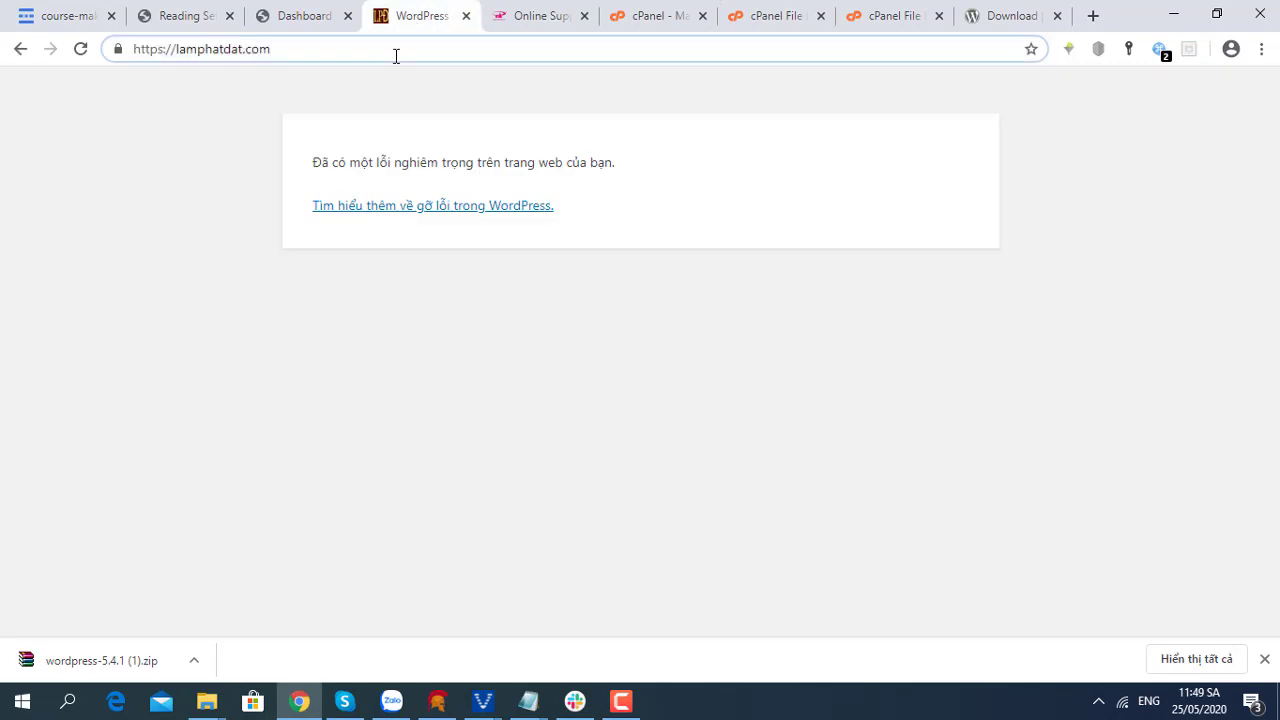
key("Return")
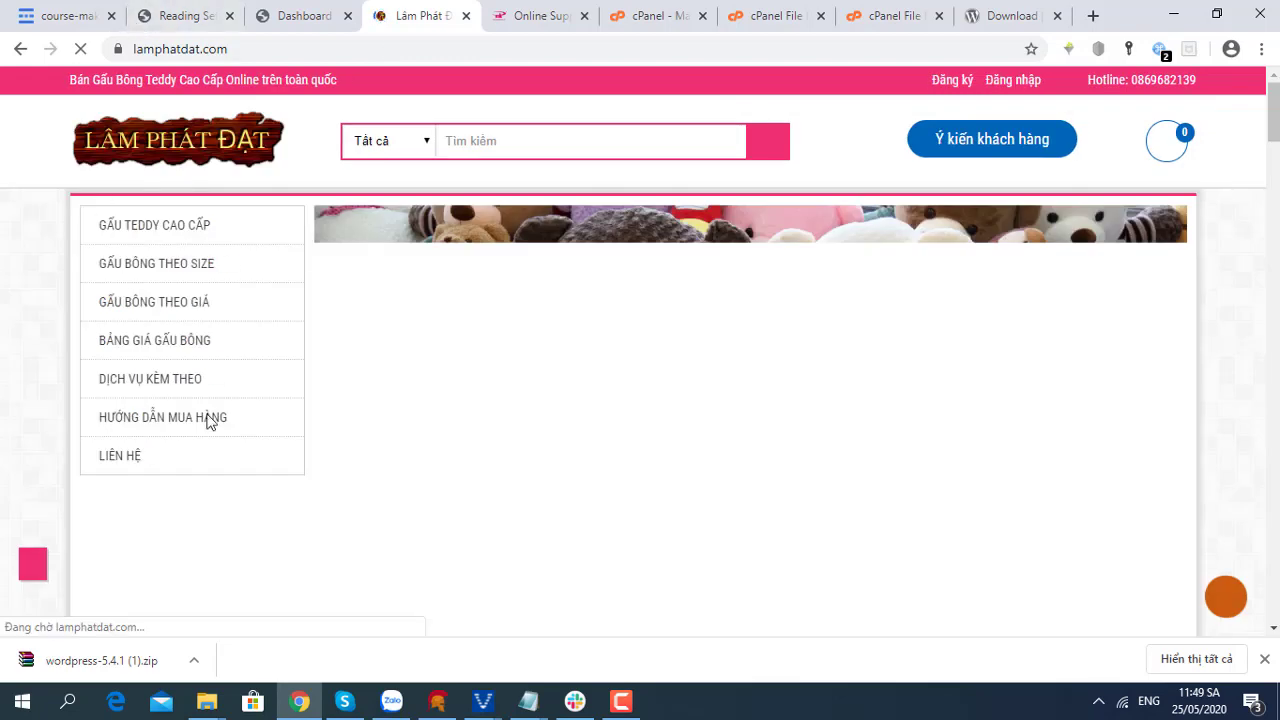
scroll(390, 430, "down", 20)
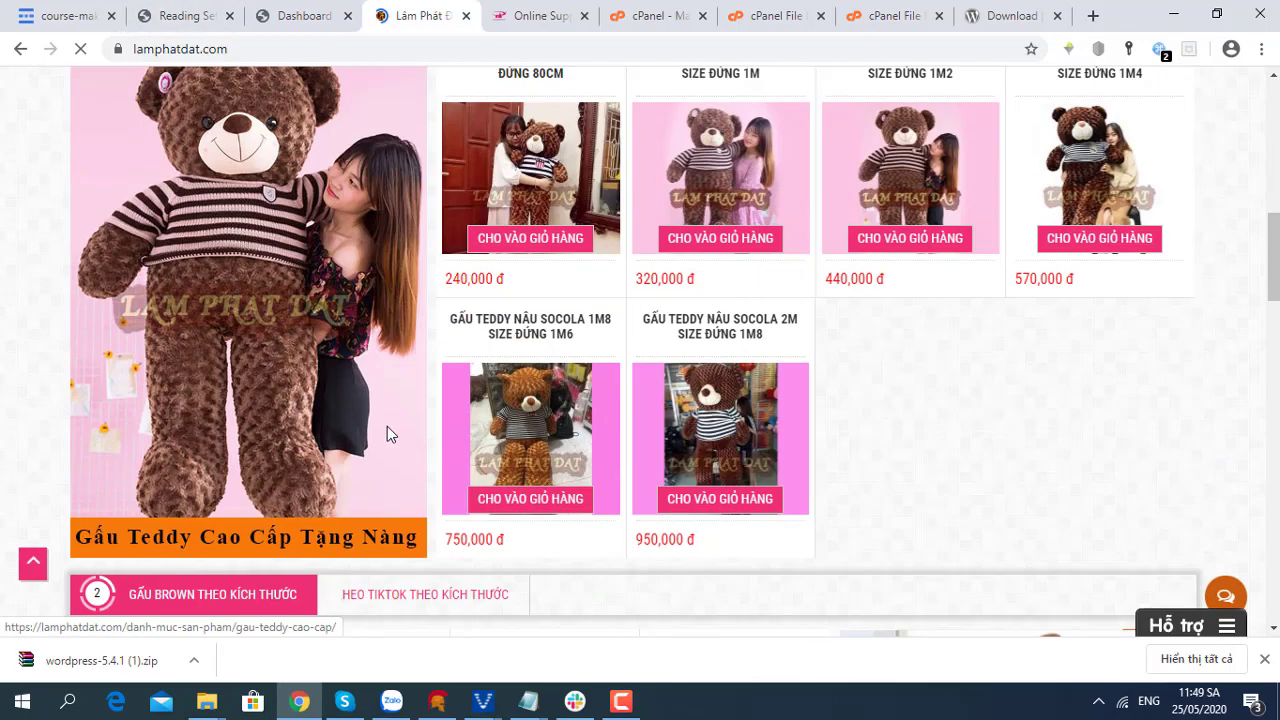
scroll(390, 422, "up", 20)
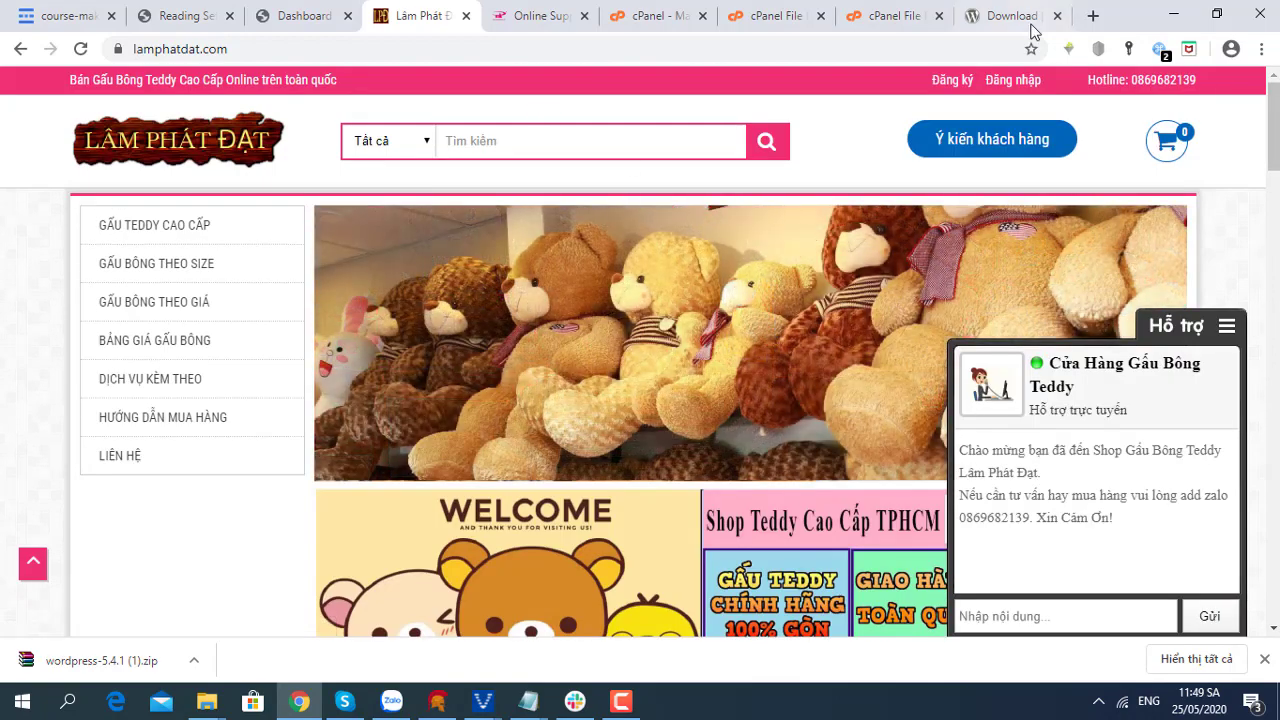
Permanently delete the twentynineteen, twentyseventeen and twentytwenty folders from wp-content/themes of lamphatdat.com.
left_click(895, 24)
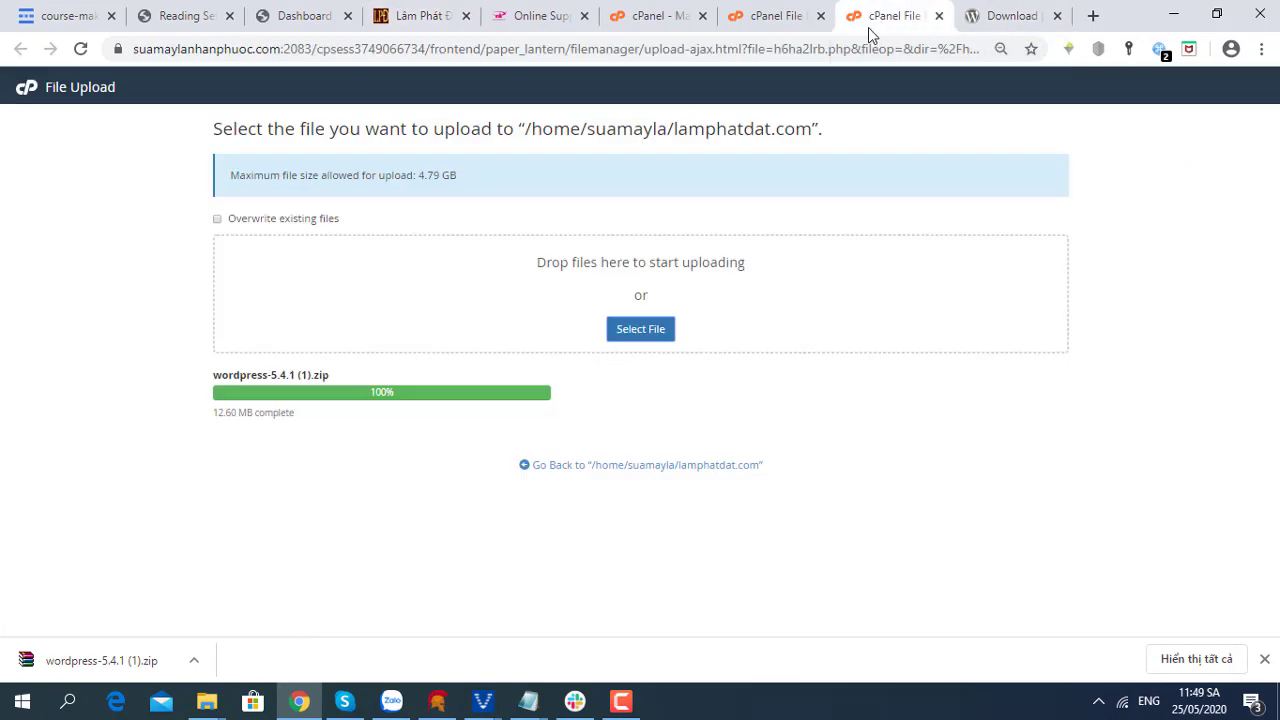
left_click(786, 16)
scroll(398, 440, "up", 3)
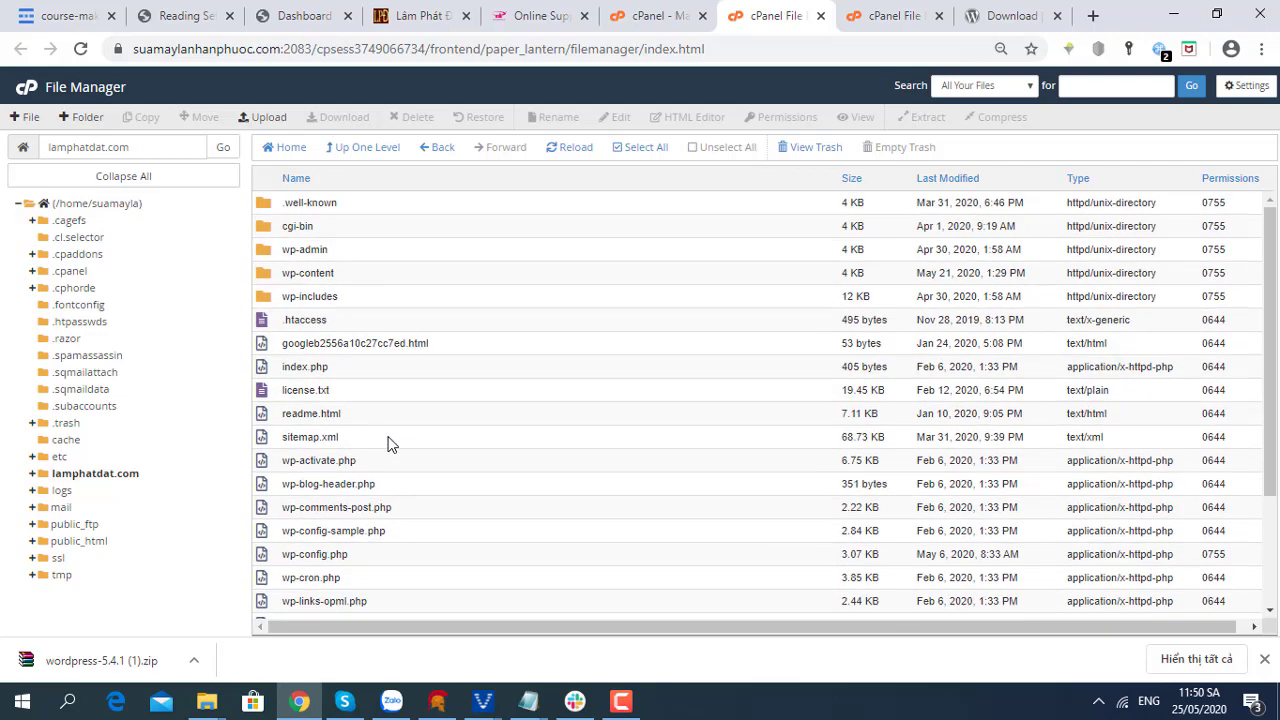
double_click(274, 284)
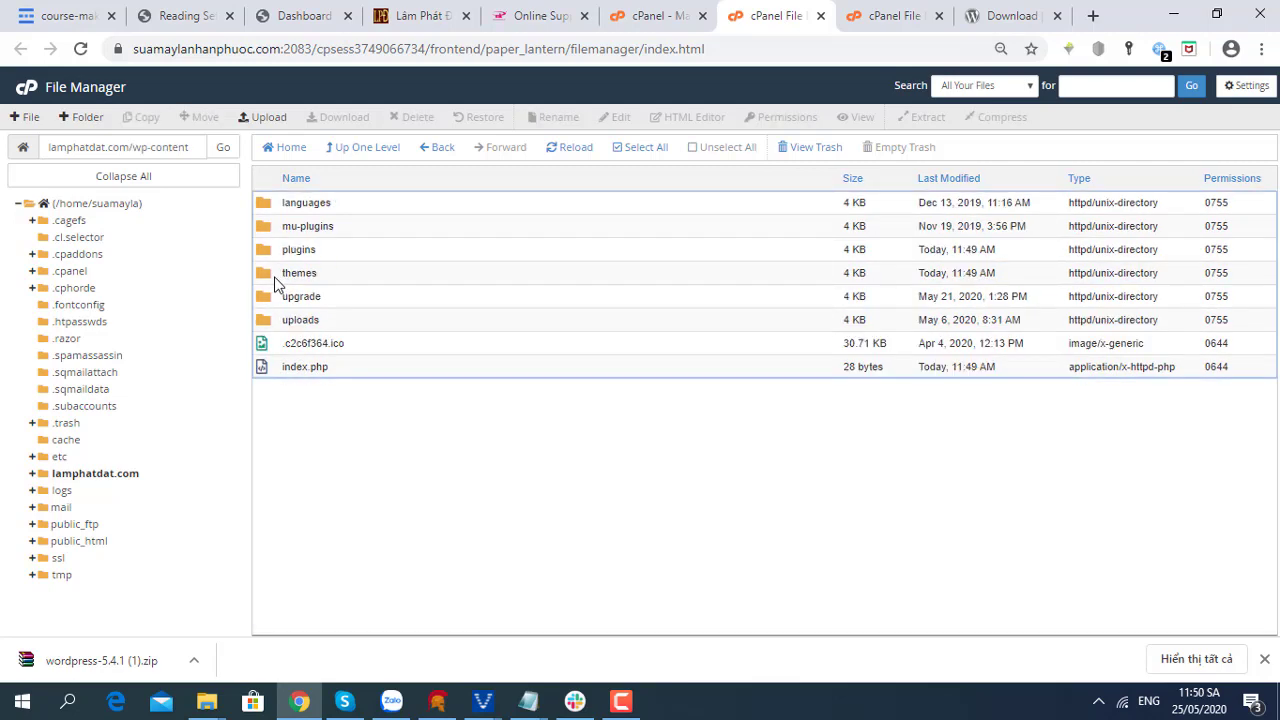
double_click(274, 284)
left_click(307, 226)
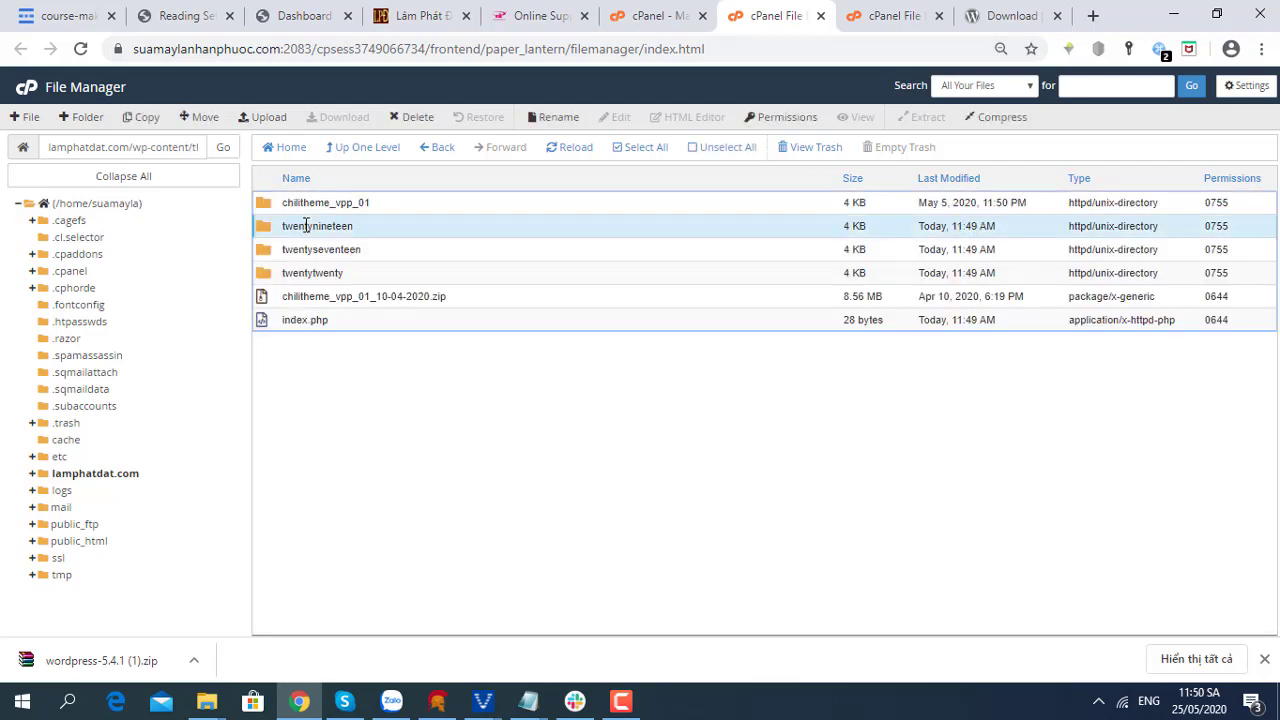
left_click(296, 249, "ctrl")
left_click(301, 273, "ctrl")
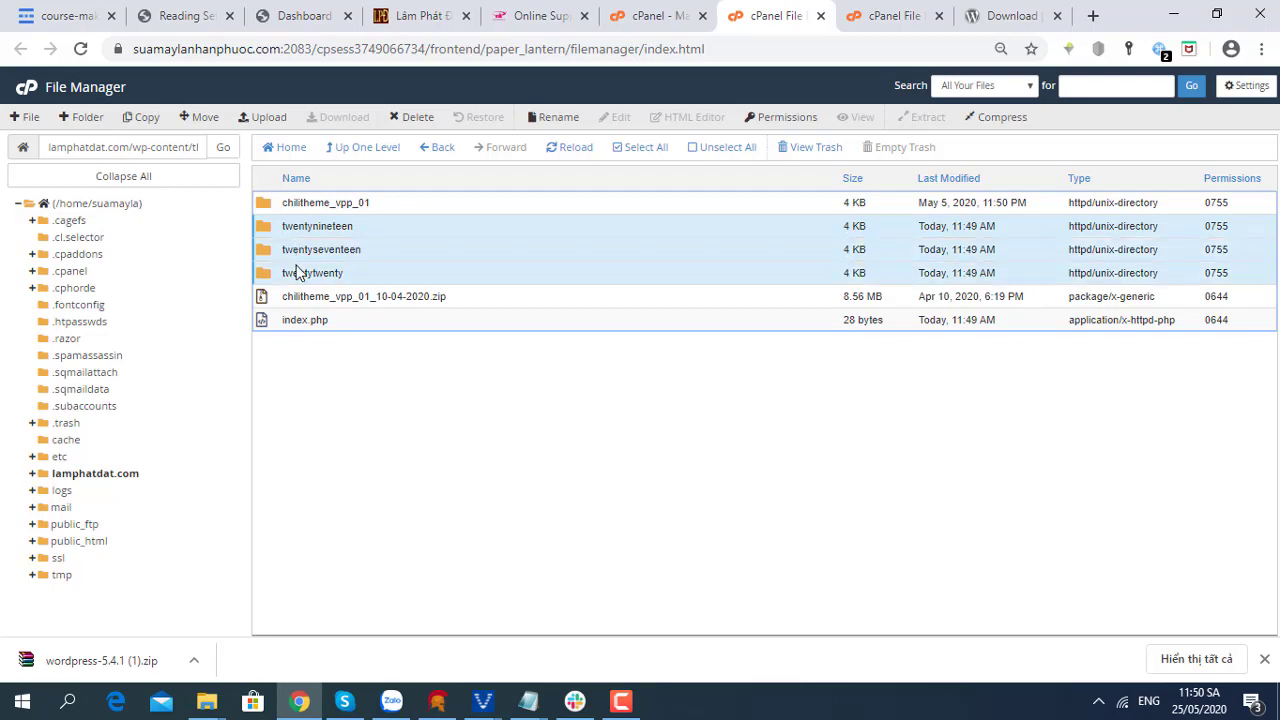
left_click(418, 118)
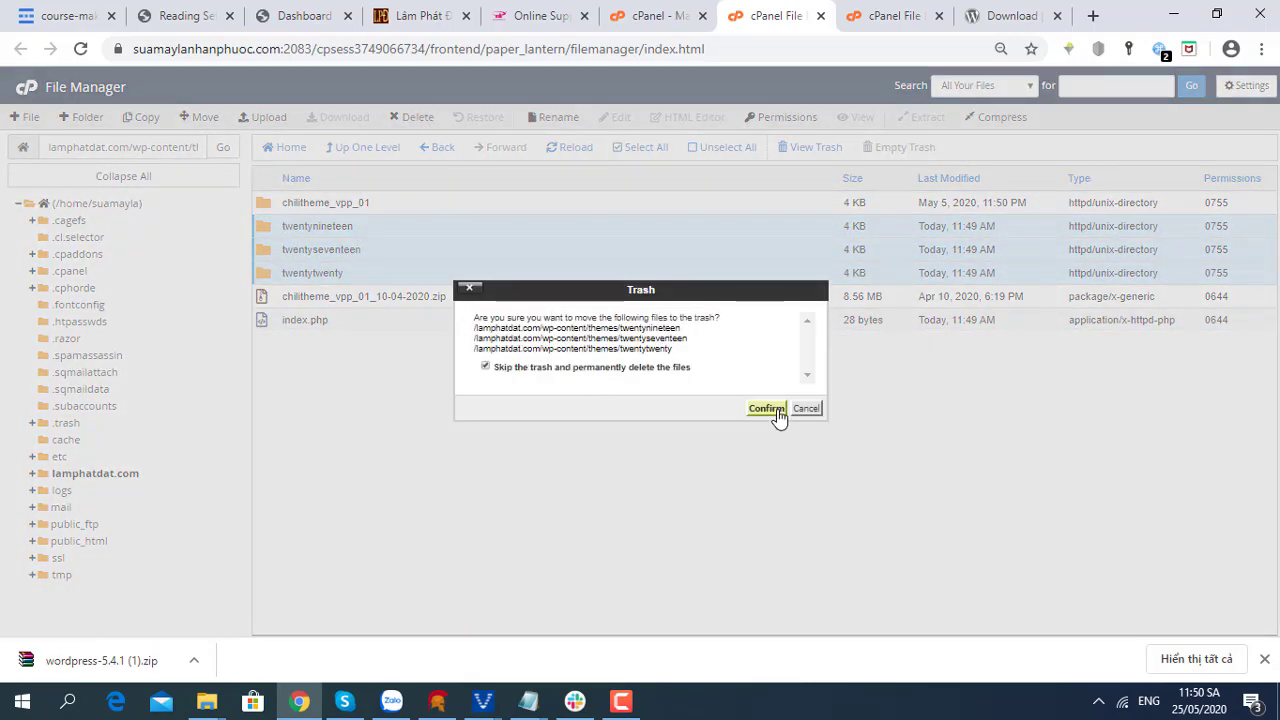
left_click(768, 409)
Examine the files of the chilitheme_vpp_01 theme for anything suspicious and return to the wp-content folder.
double_click(270, 204)
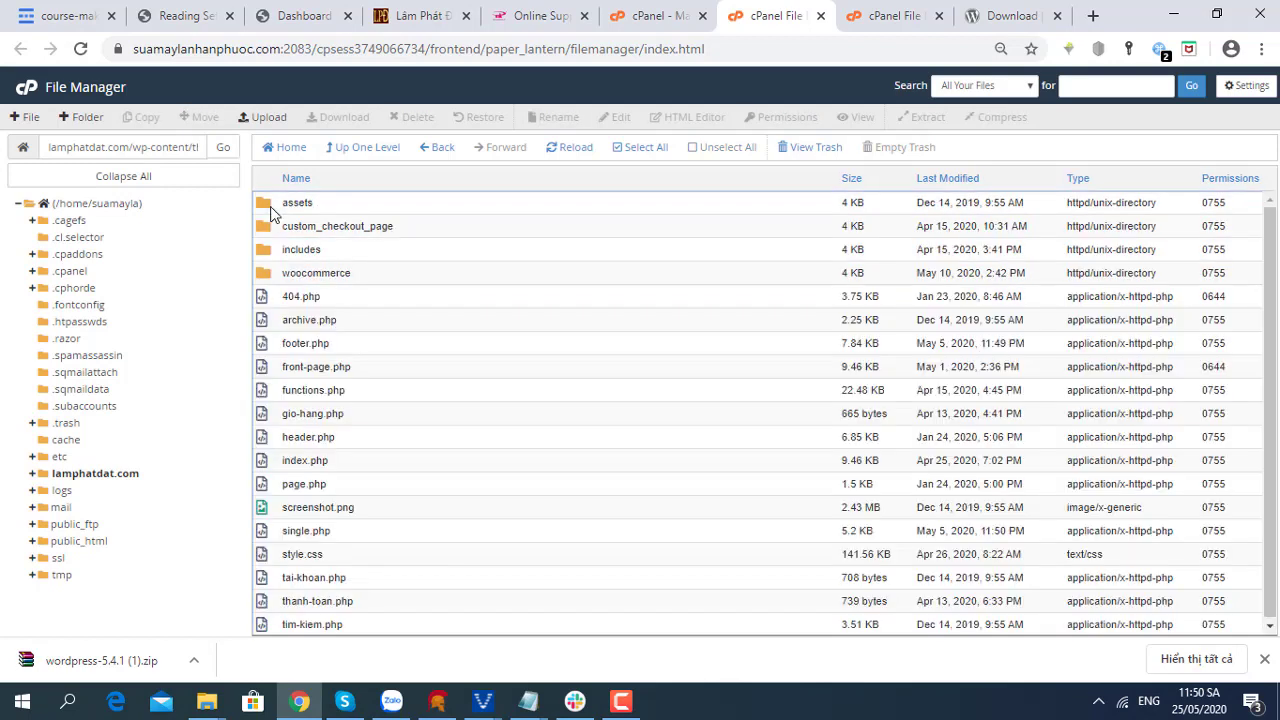
scroll(278, 232, "down", 1)
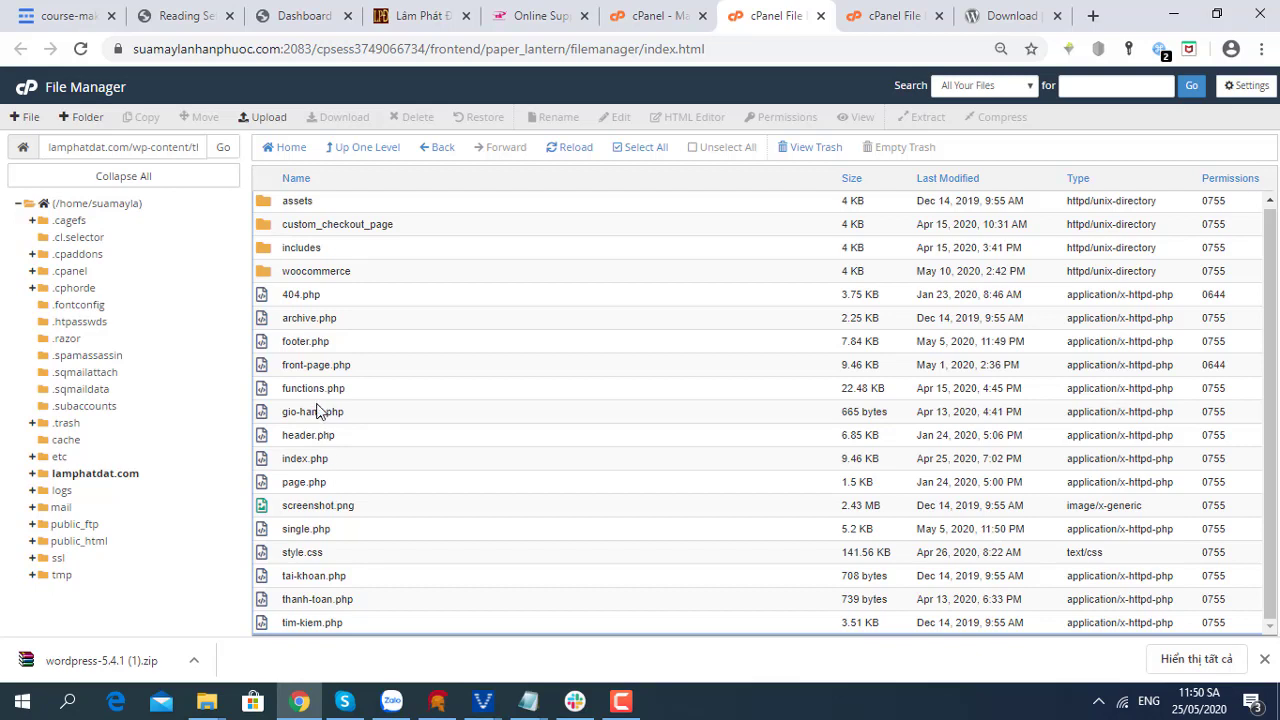
scroll(316, 411, "up", 1)
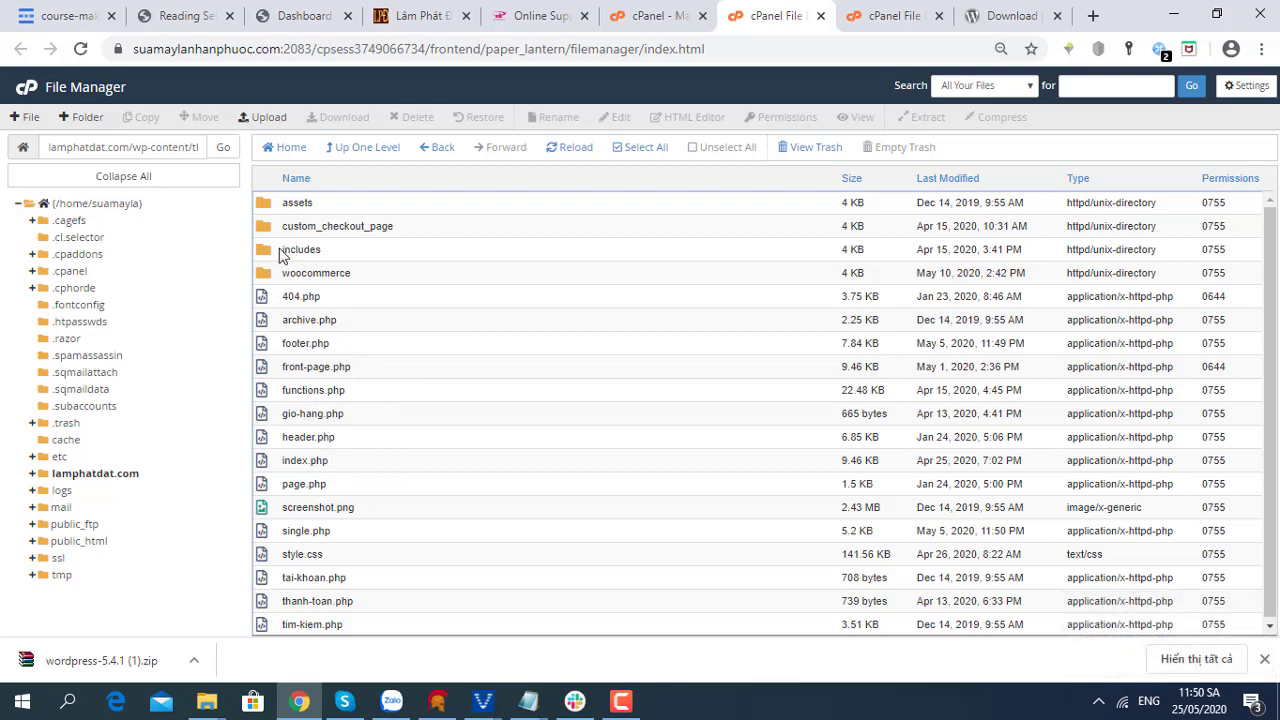
left_click(388, 149)
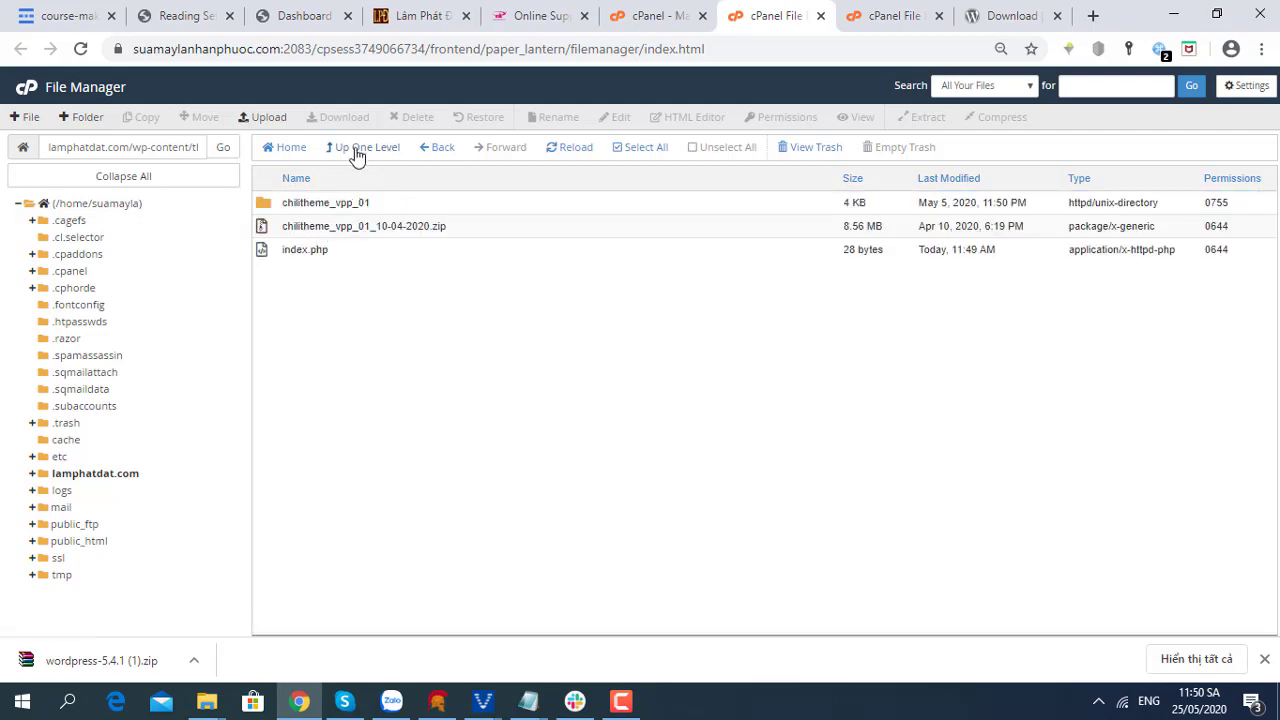
left_click(357, 150)
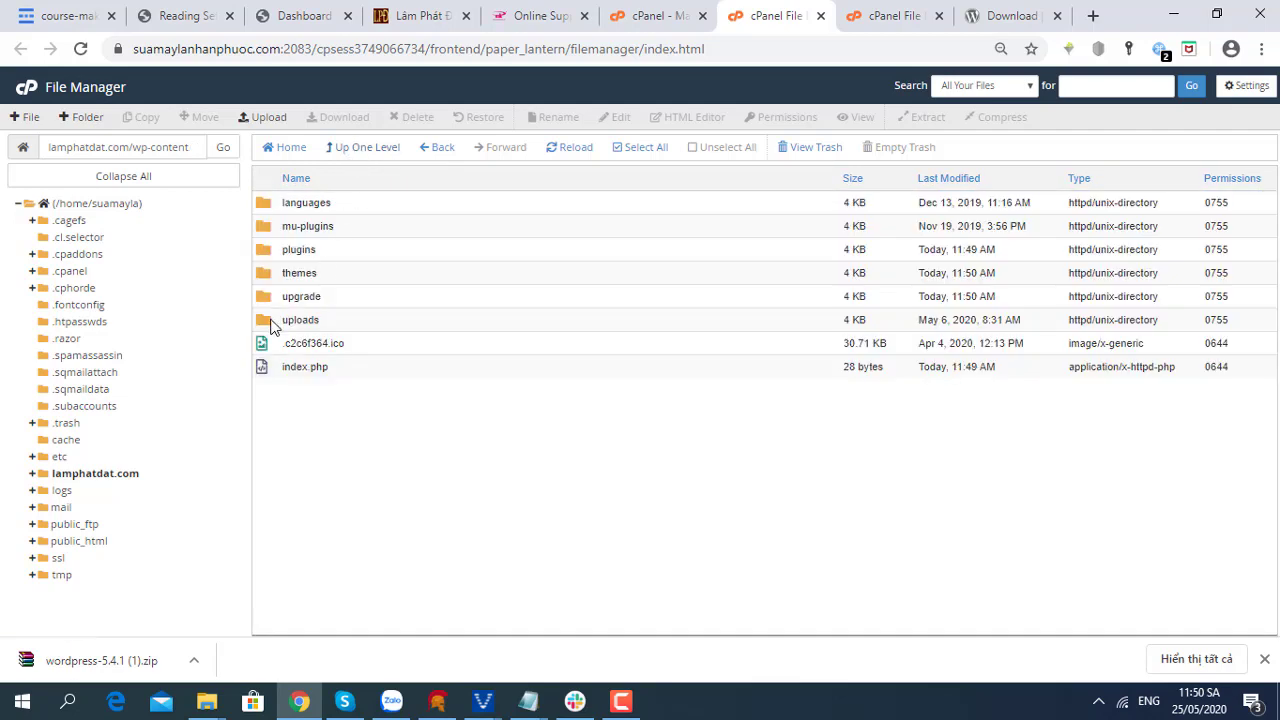
Examine the files in uploads/2020/01 for anything that is not an image, and return to the 2020 folder.
double_click(272, 322)
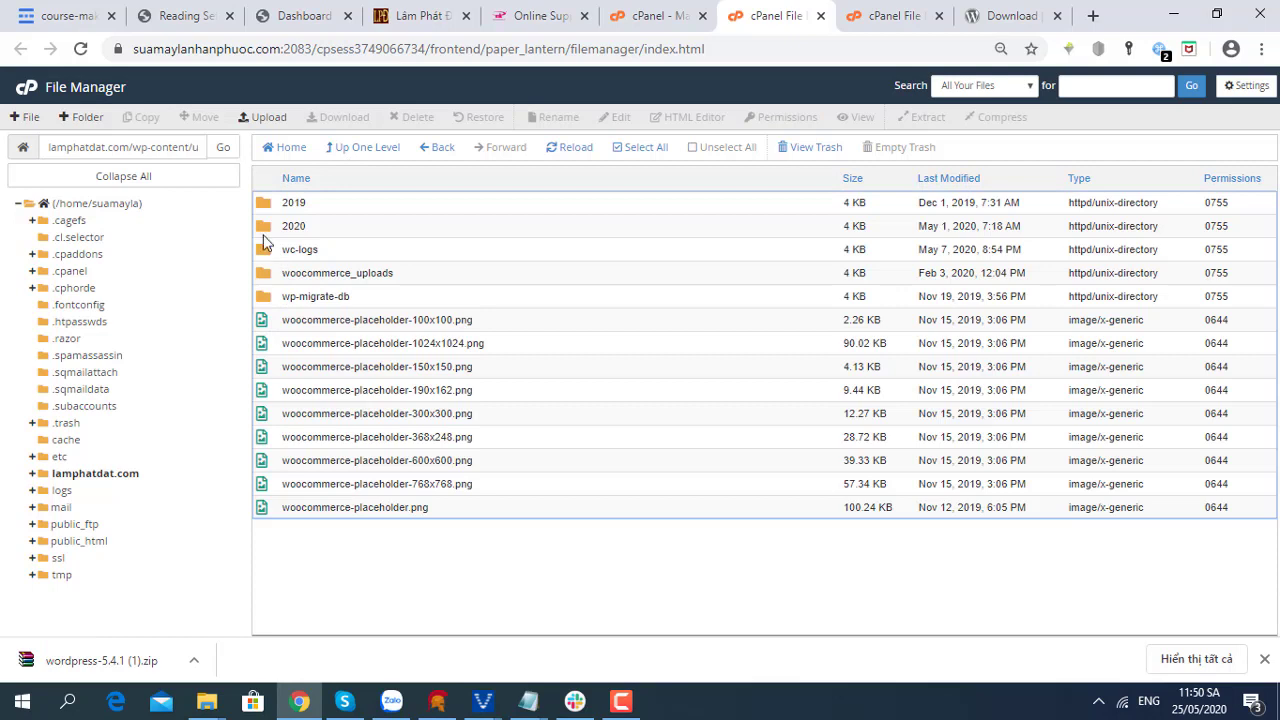
double_click(265, 228)
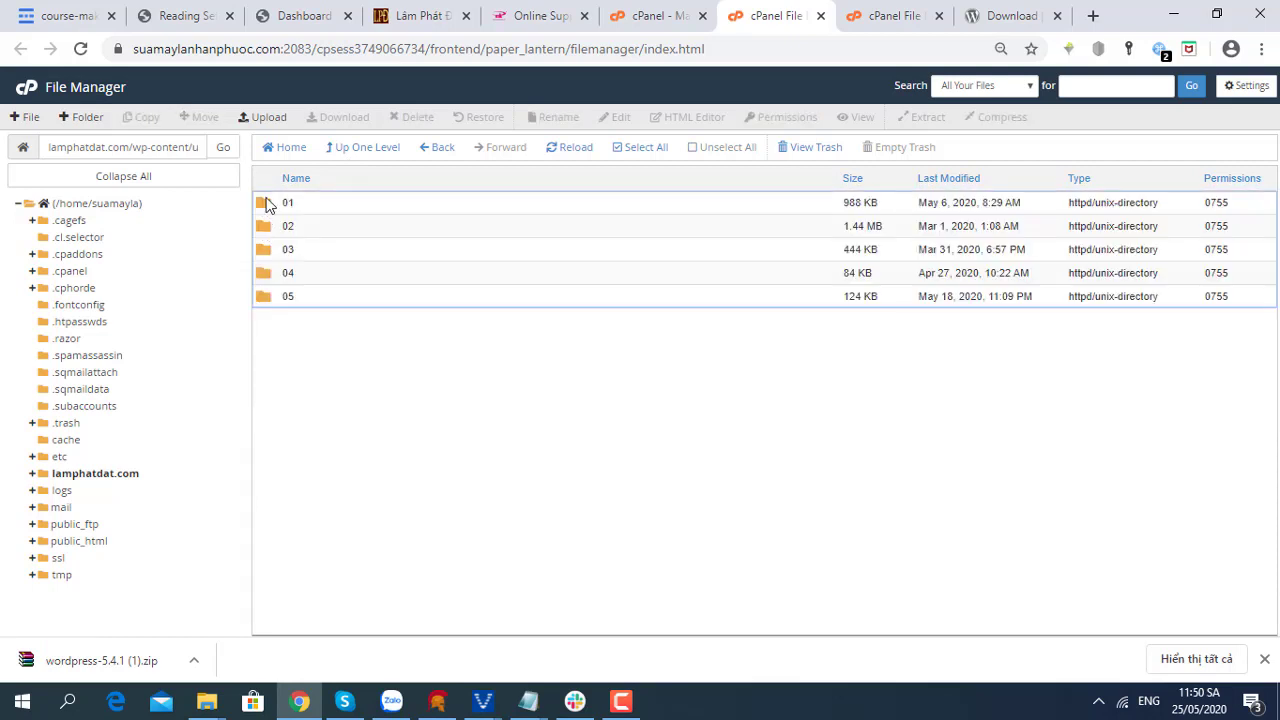
double_click(266, 203)
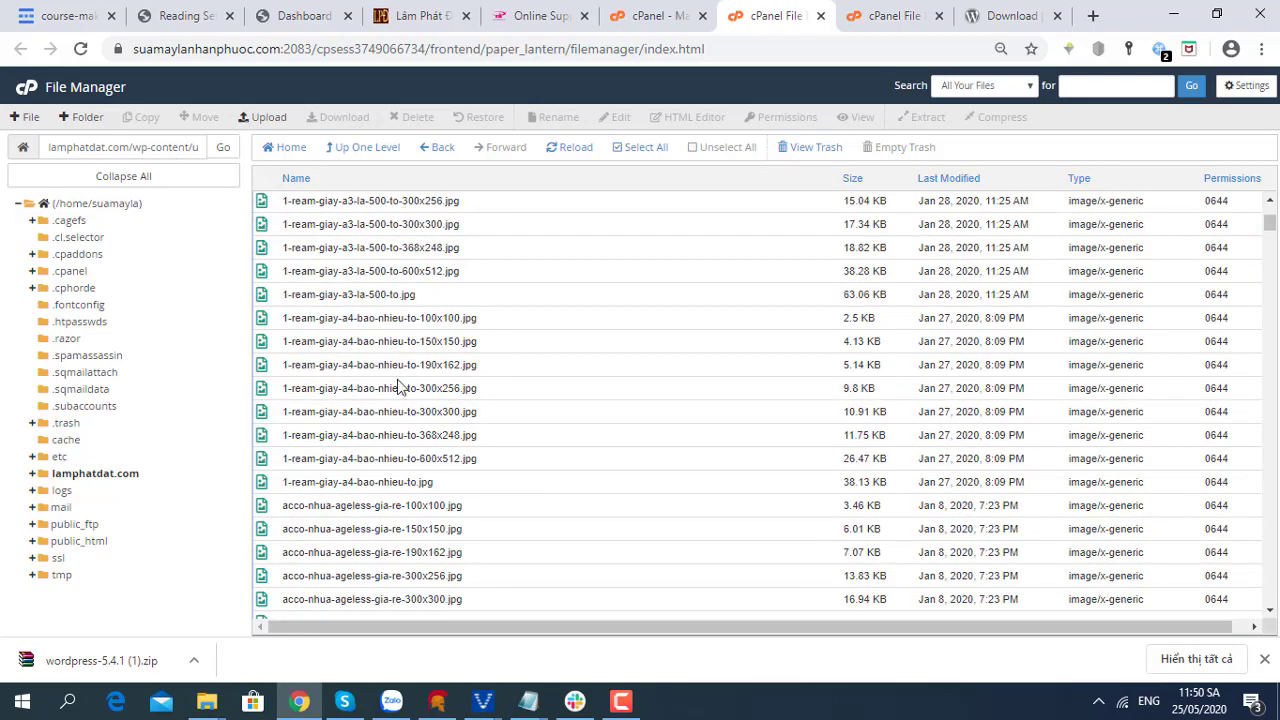
scroll(397, 373, "up", 4)
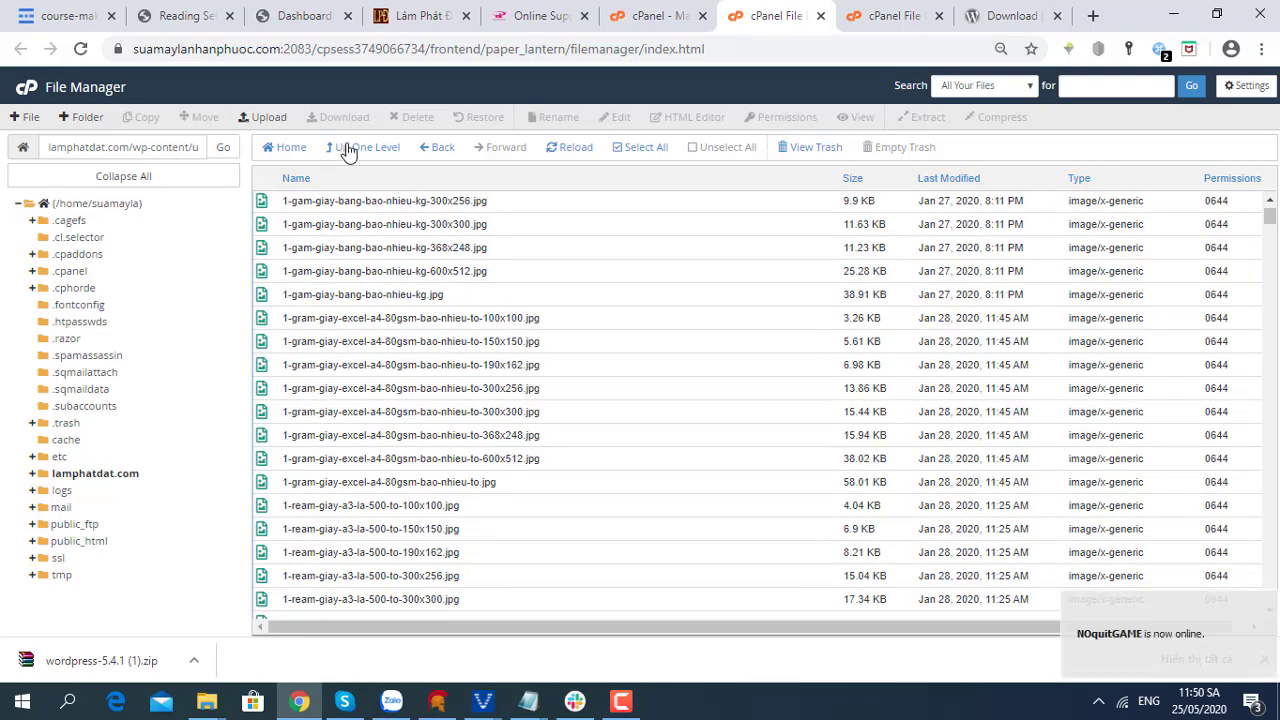
left_click(347, 150)
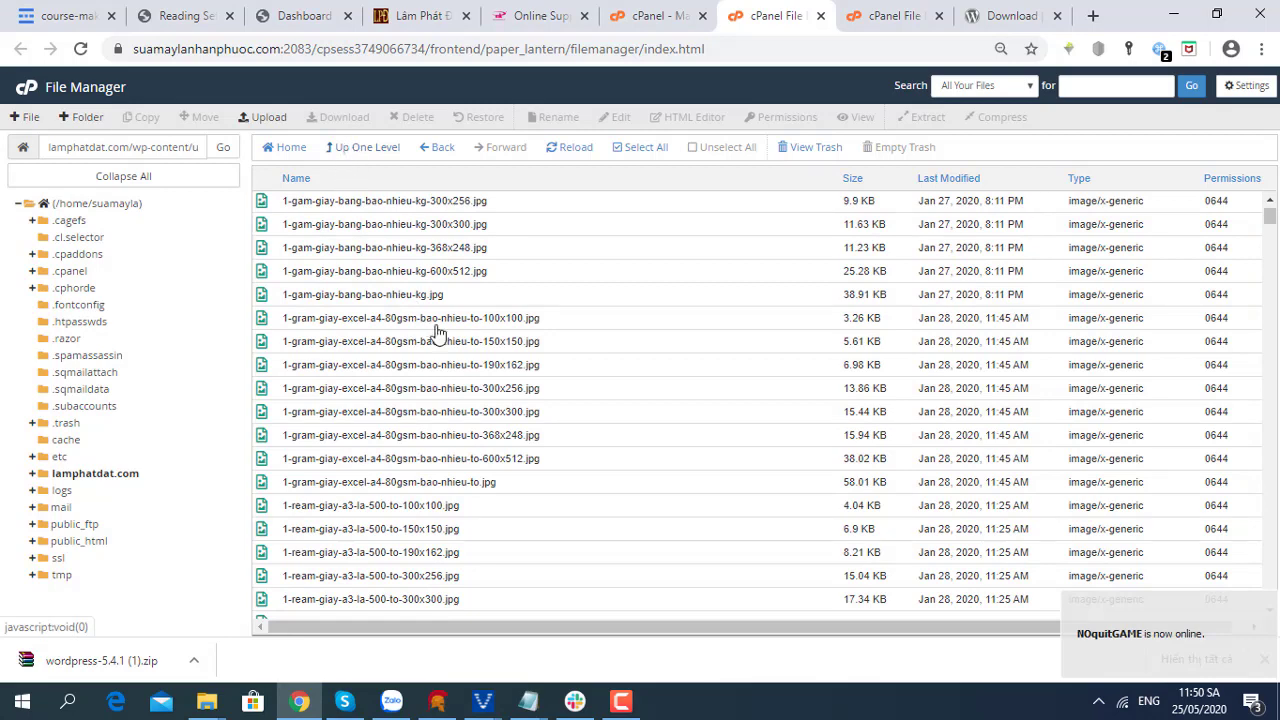
Examine the files in uploads/2020/05 for anything that is not an image, and return to the uploads folder.
double_click(268, 298)
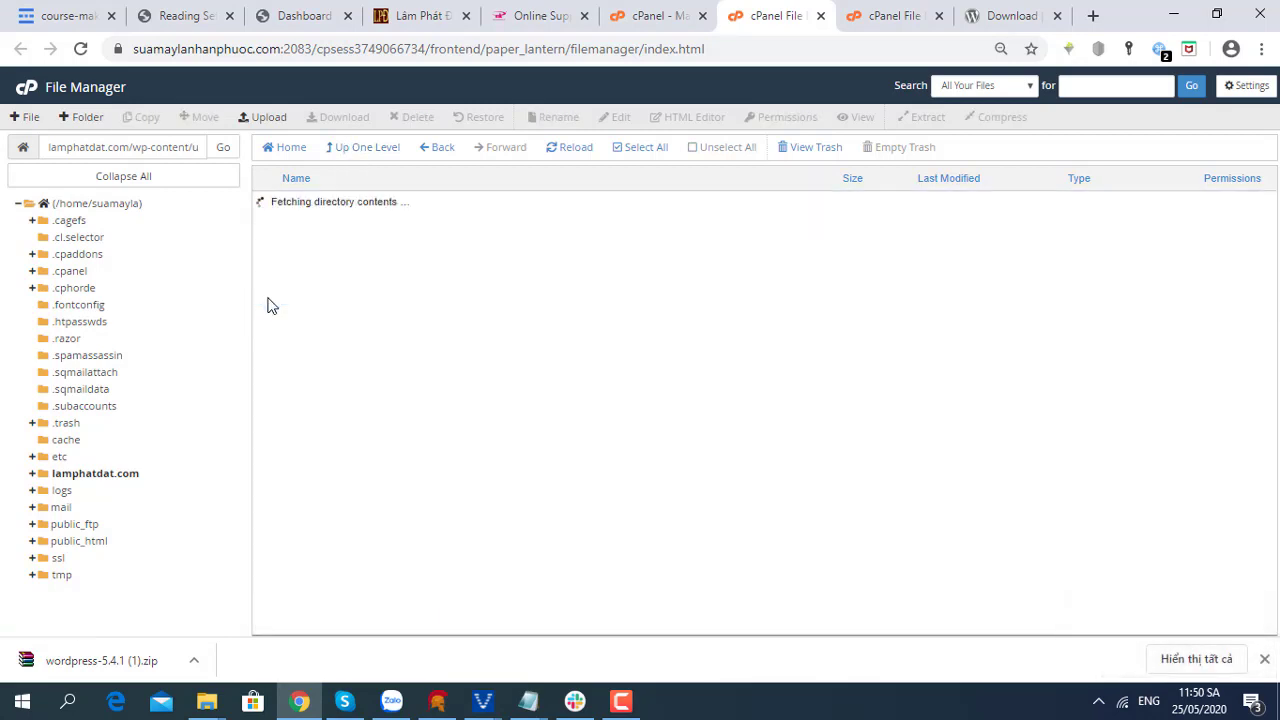
scroll(503, 466, "down", 10)
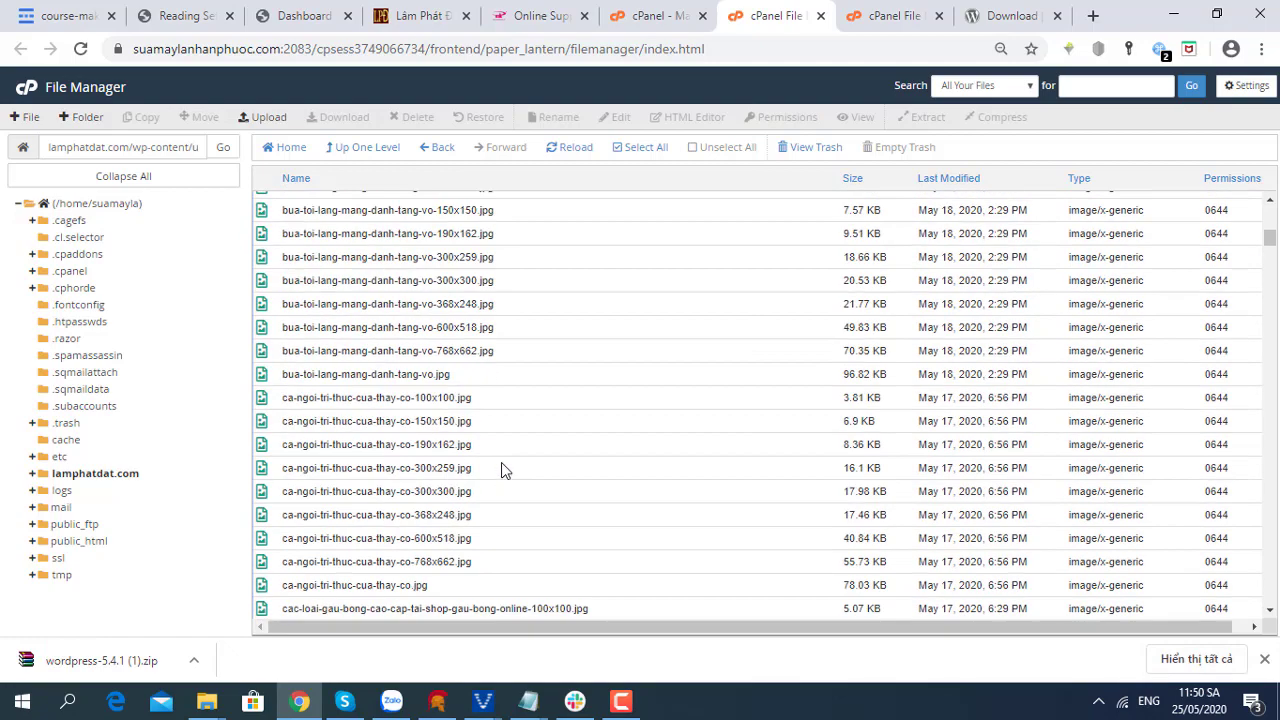
scroll(507, 484, "down", 10)
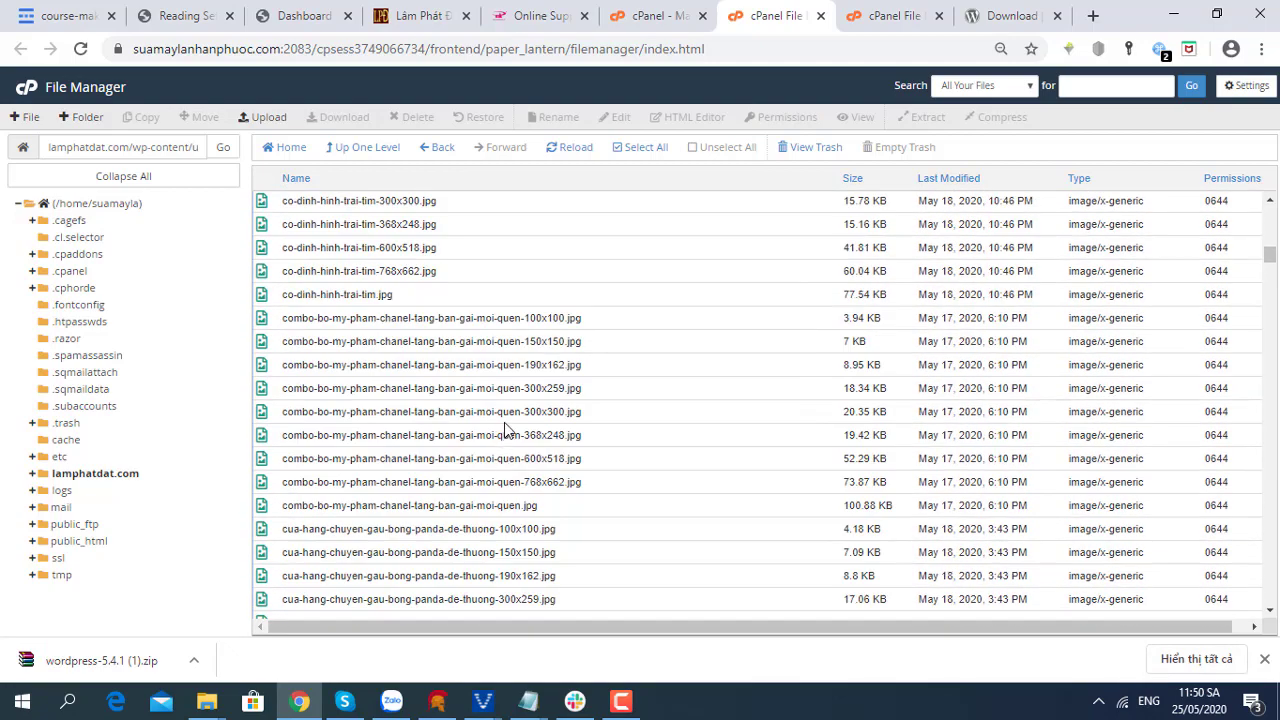
scroll(600, 520, "up", 8)
scroll(506, 313, "down", 1)
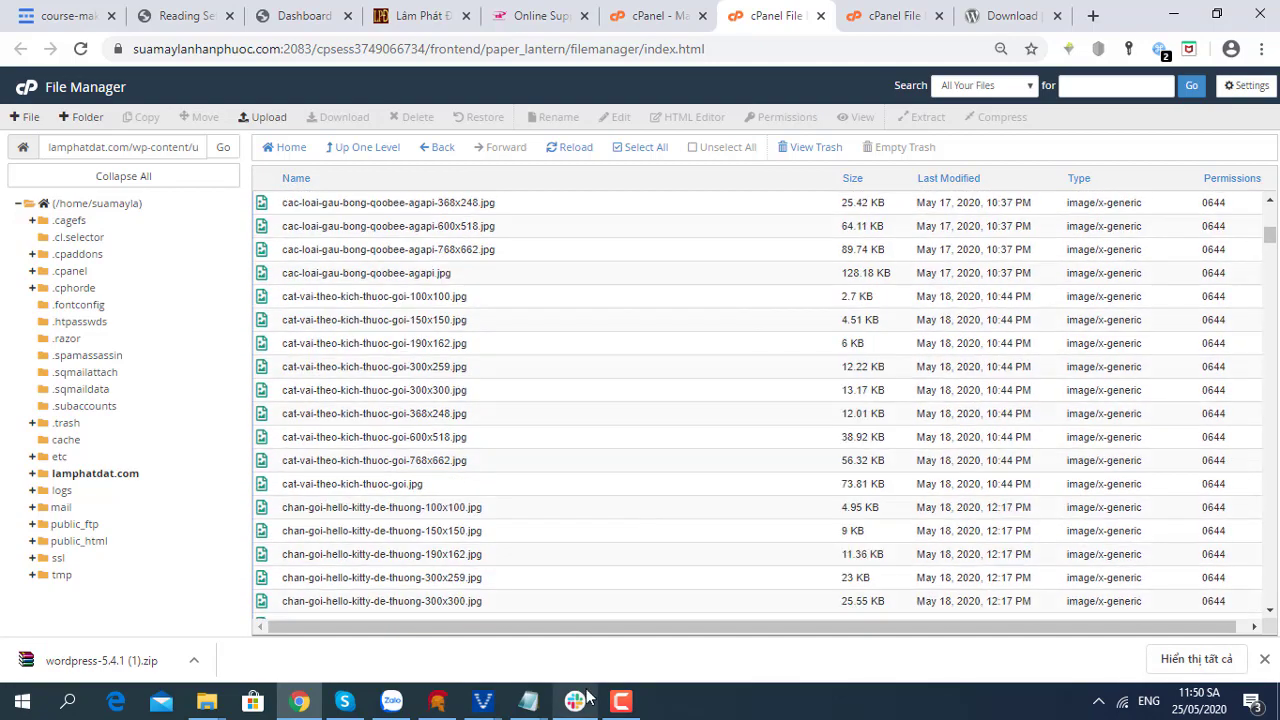
left_click(318, 152)
left_click(395, 152)
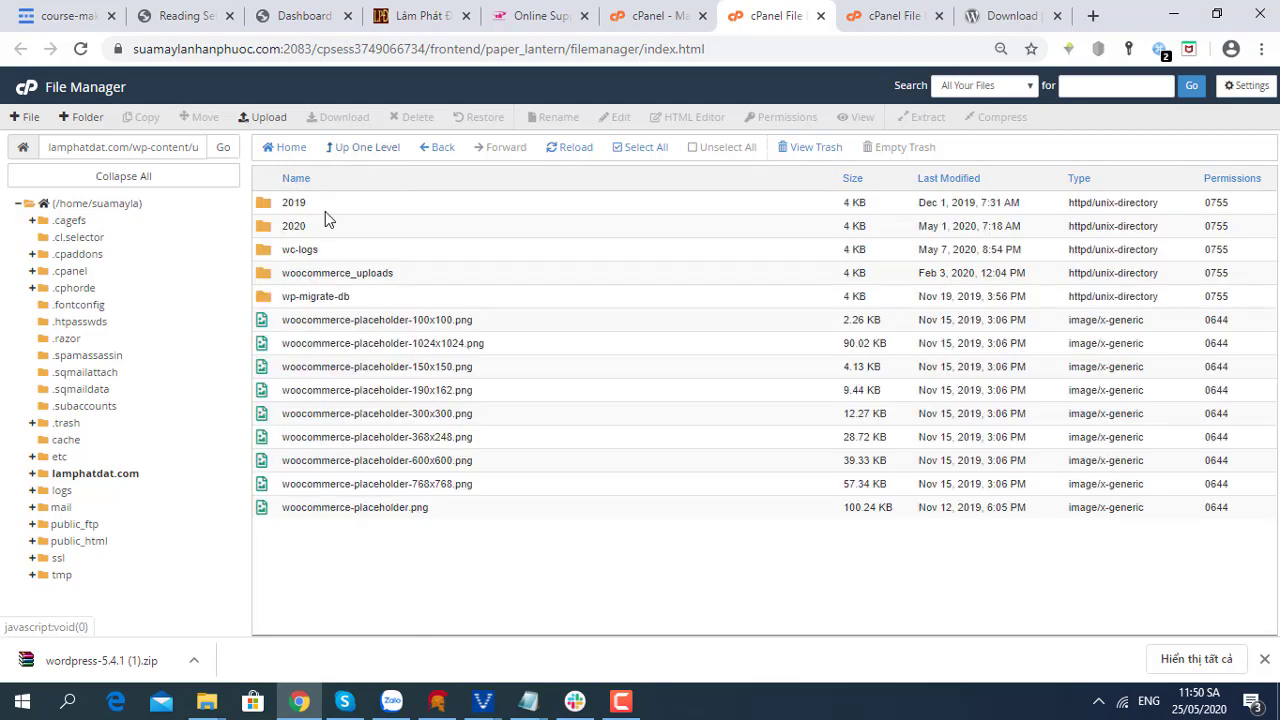
Open uploads/2019/12 and examine its files, selecting the .woff file whose name ends in 59Y.
double_click(283, 204)
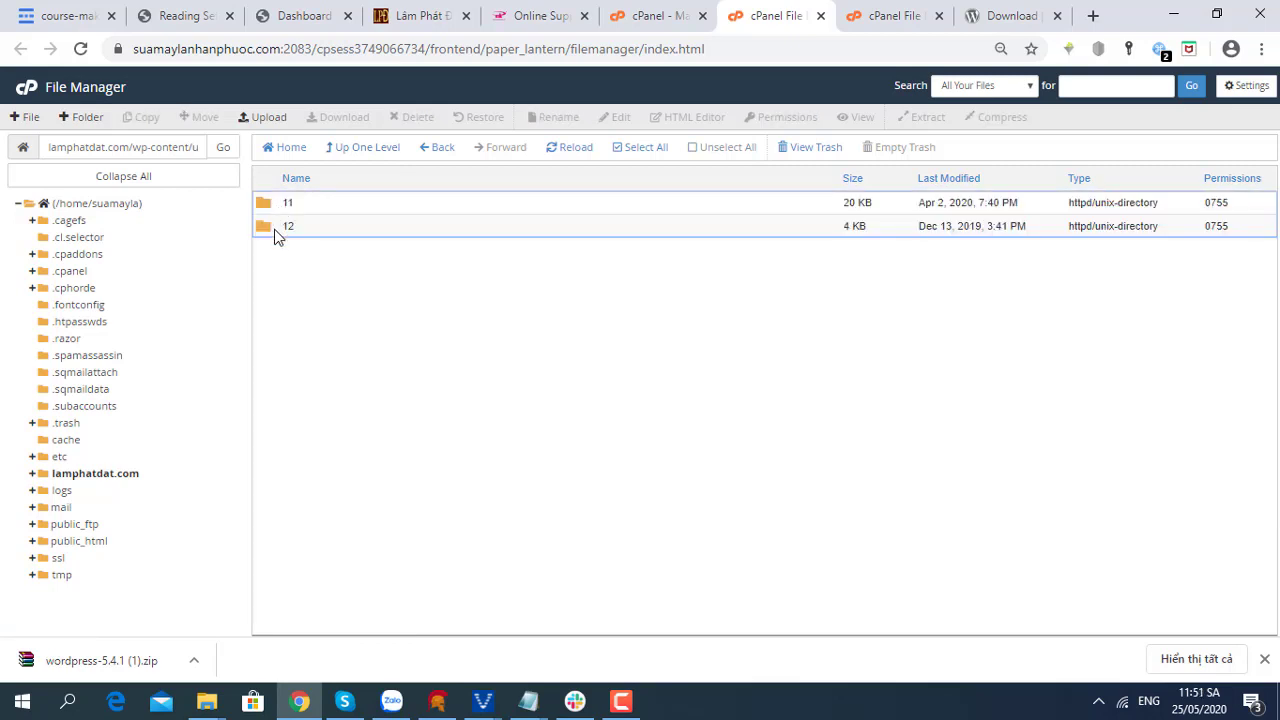
double_click(278, 227)
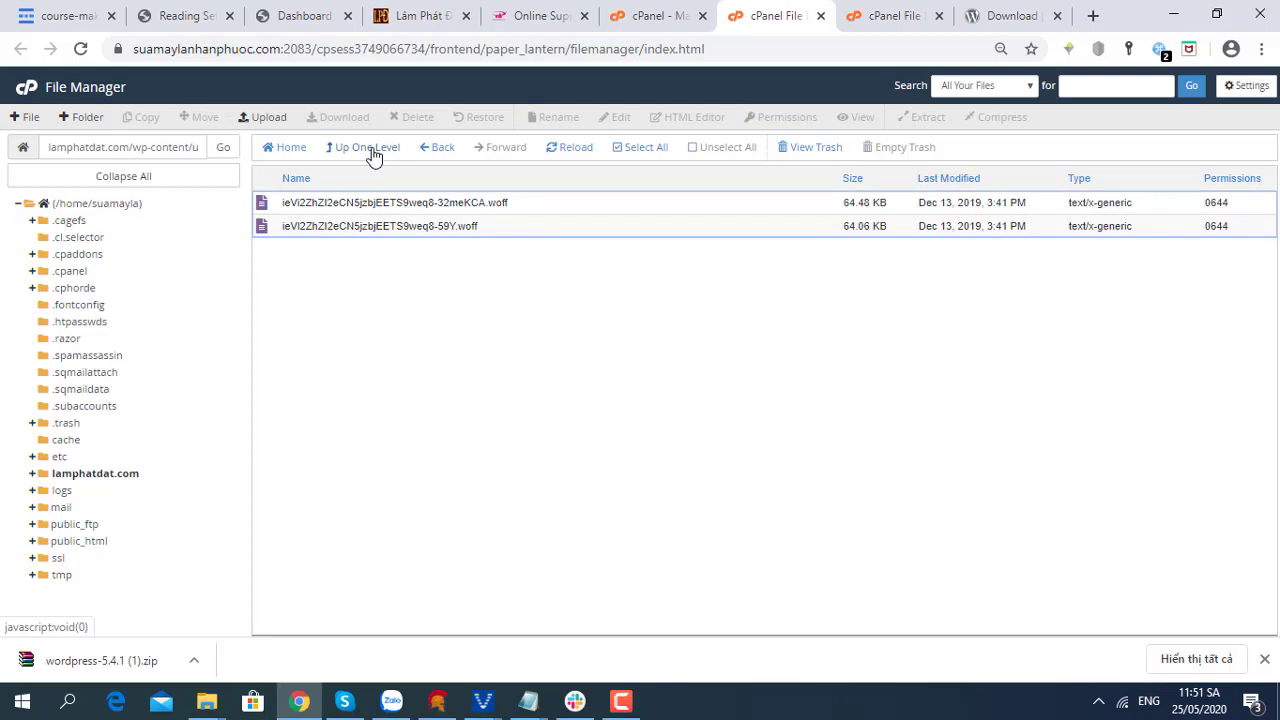
left_click(391, 223)
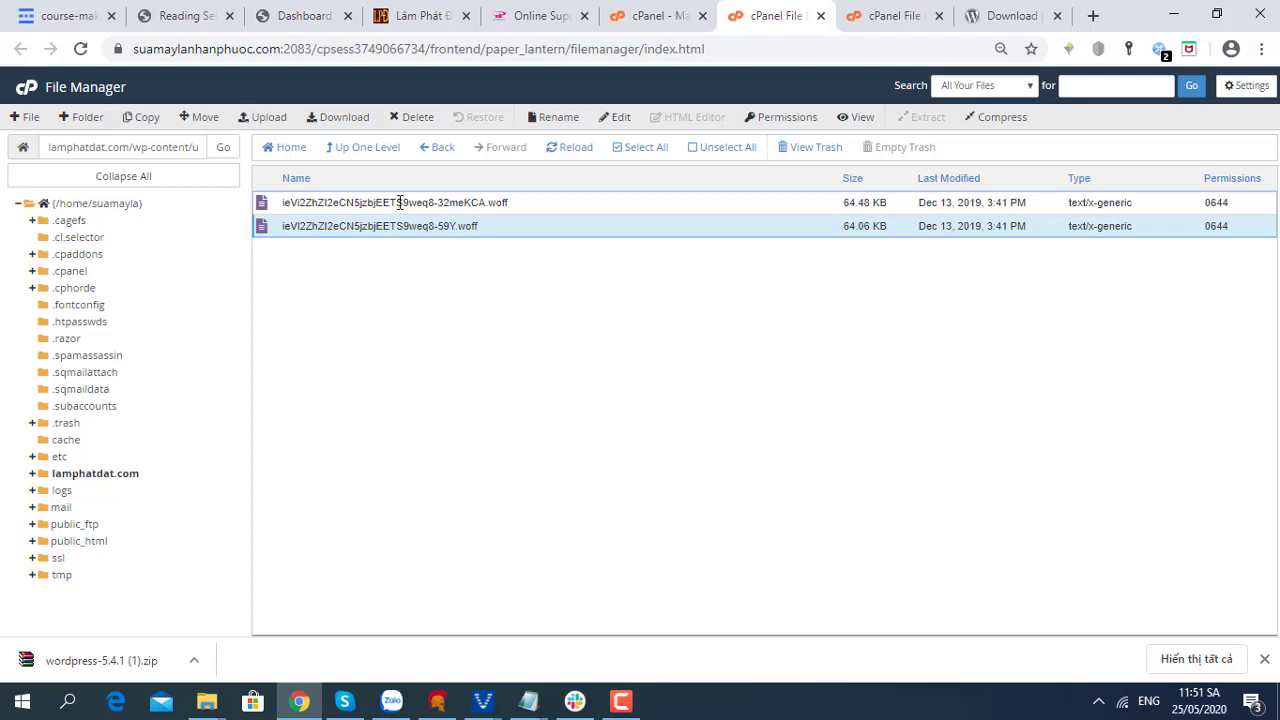
Move both .woff files in uploads/2019/12 to the trash and return to the 2019 folder.
left_click(399, 203, "ctrl")
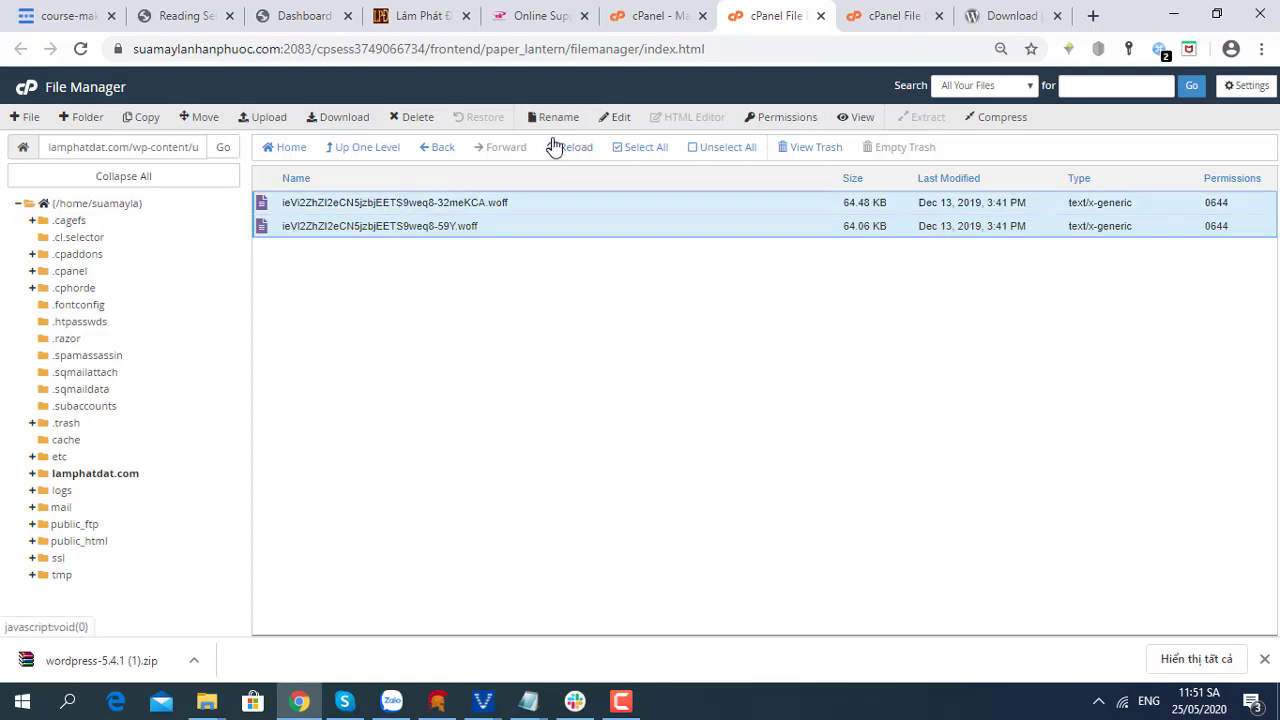
left_click(413, 117)
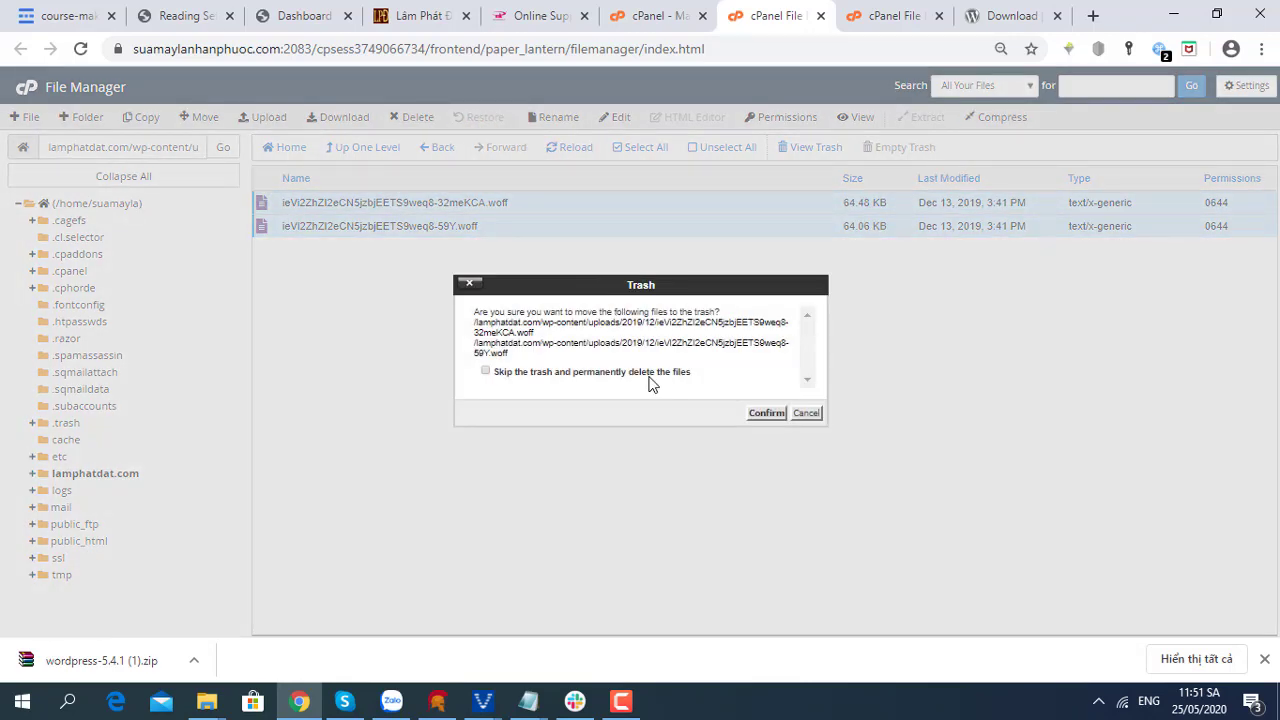
left_click(767, 413)
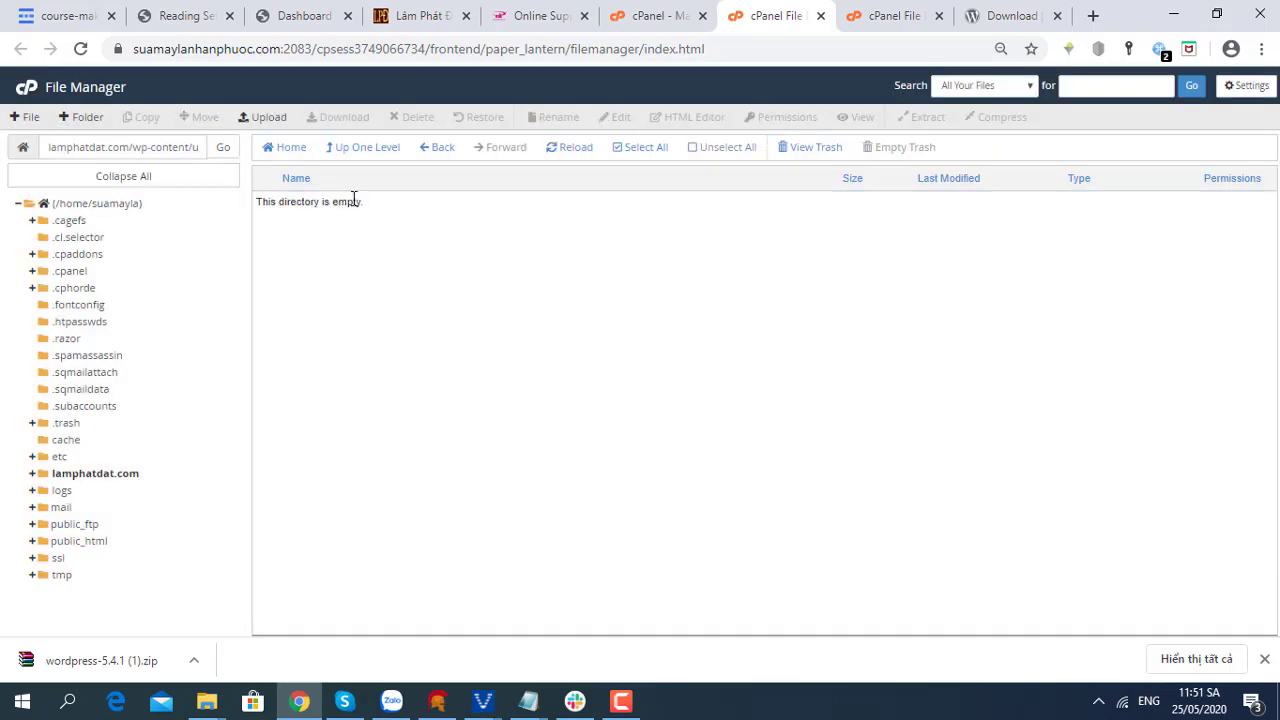
left_click(366, 150)
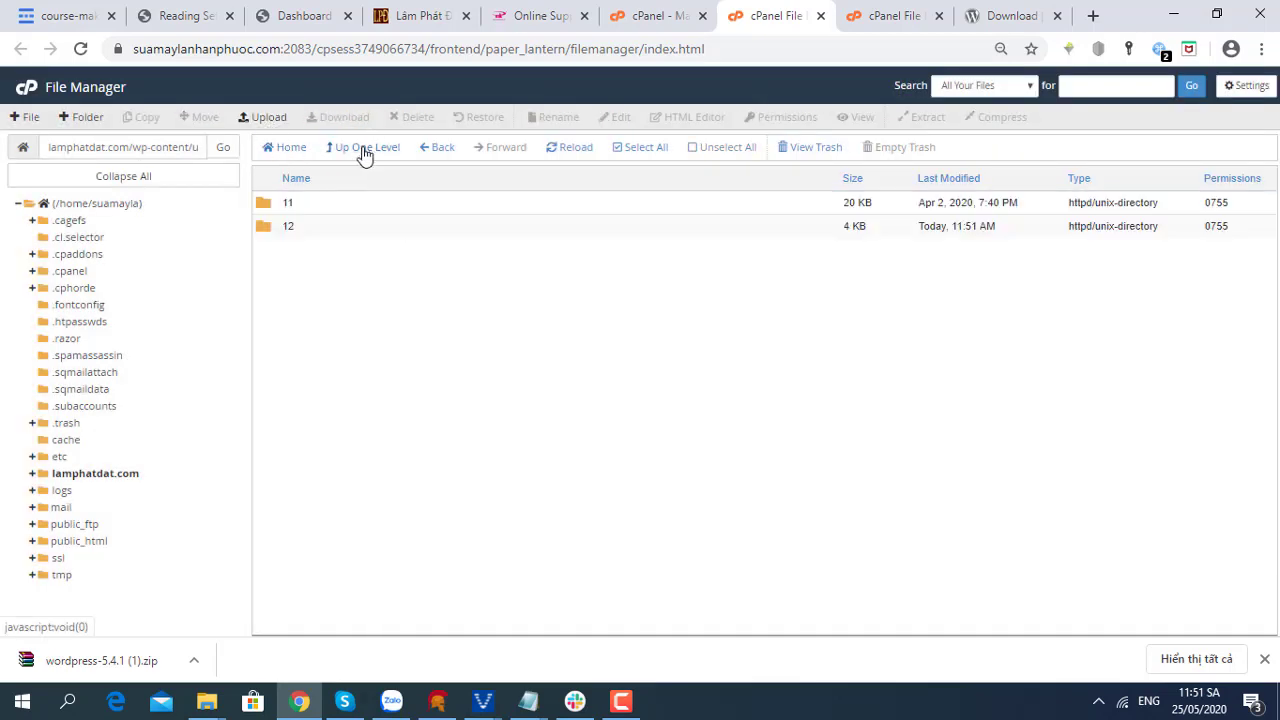
Examine the files in uploads/2019/11 for anything that is not an image, and return to the uploads folder.
left_click(277, 205)
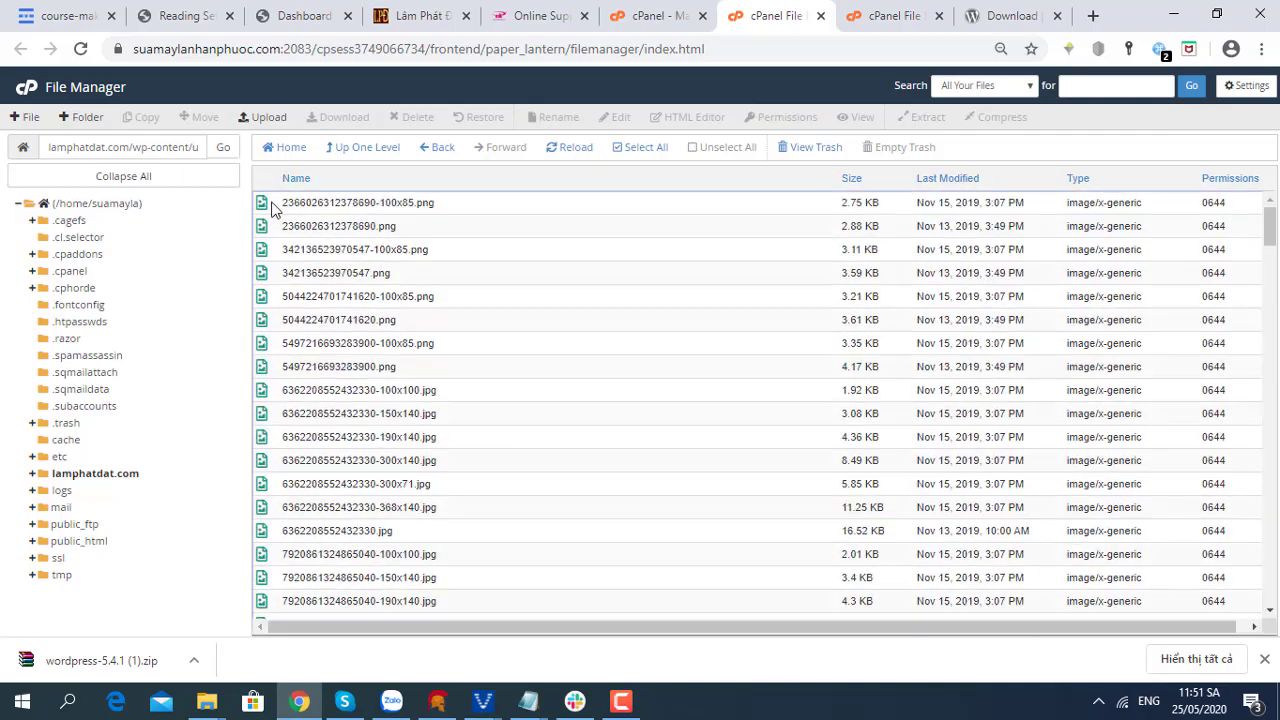
scroll(310, 338, "down", 10)
scroll(312, 338, "down", 20)
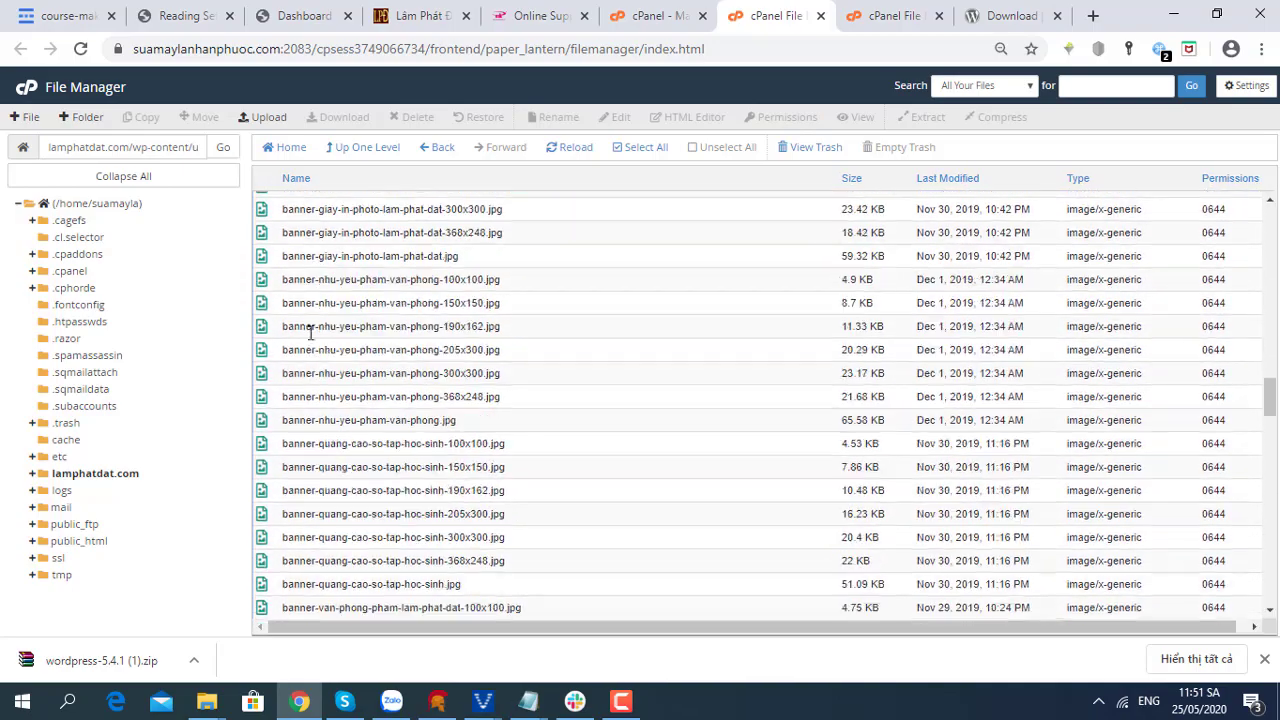
scroll(308, 334, "down", 5)
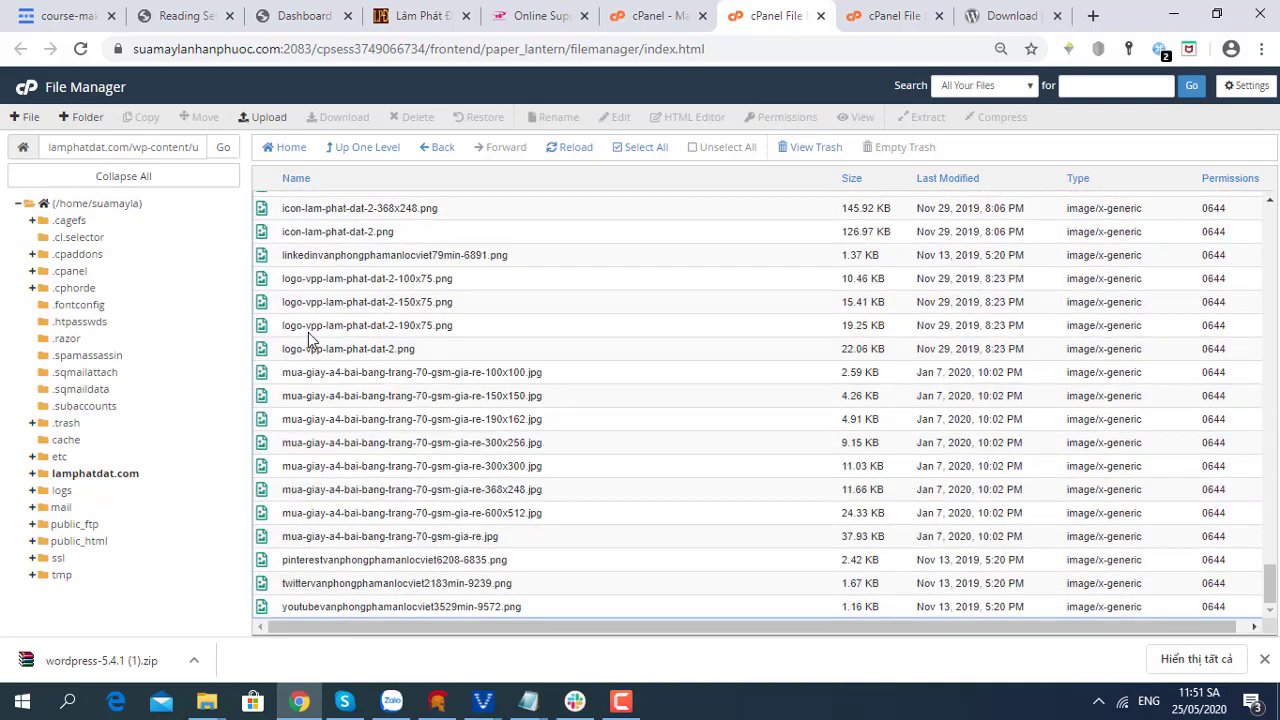
left_click(378, 148)
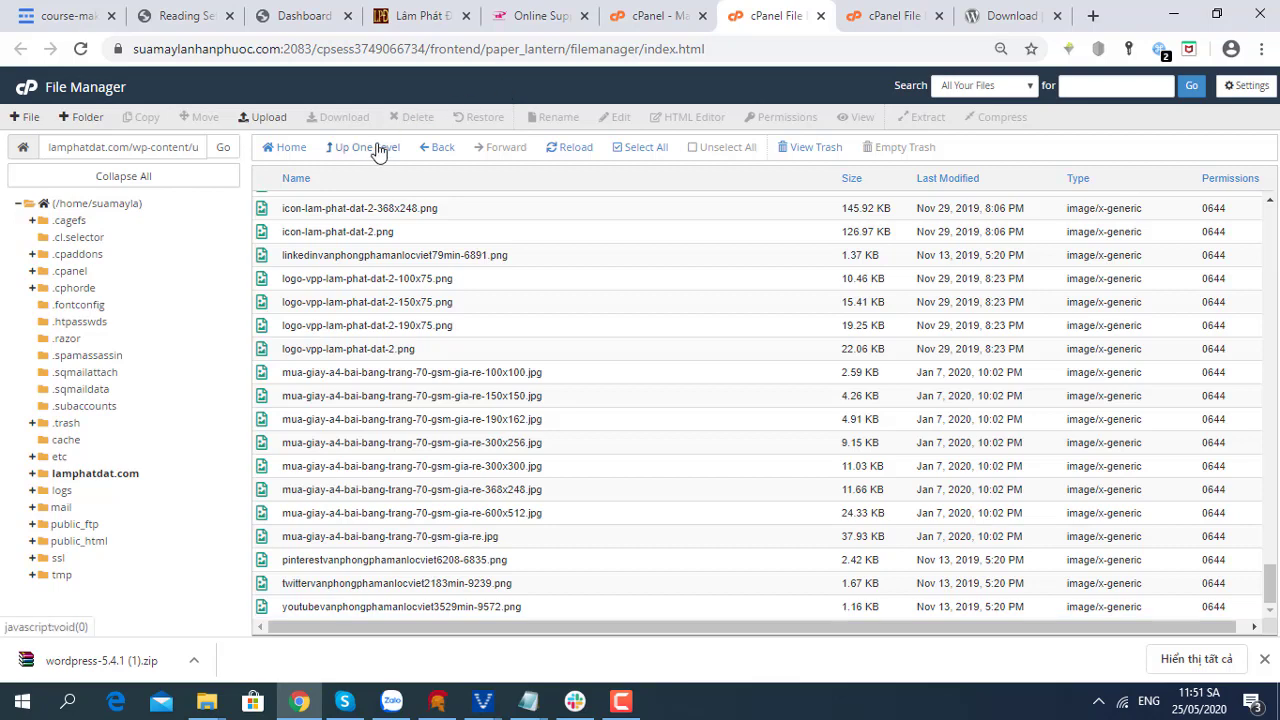
left_click(348, 148)
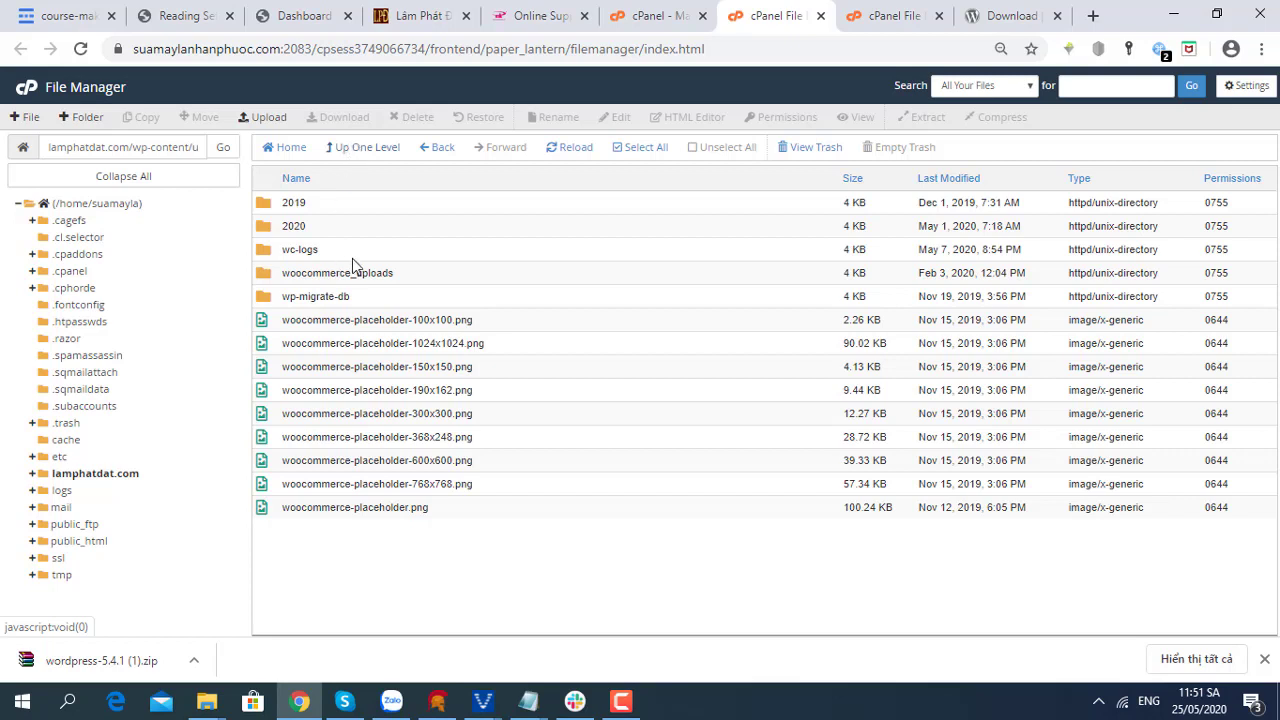
Open the second month folder inside uploads/2020 and examine its files for anything that is not an image.
double_click(280, 231)
double_click(284, 229)
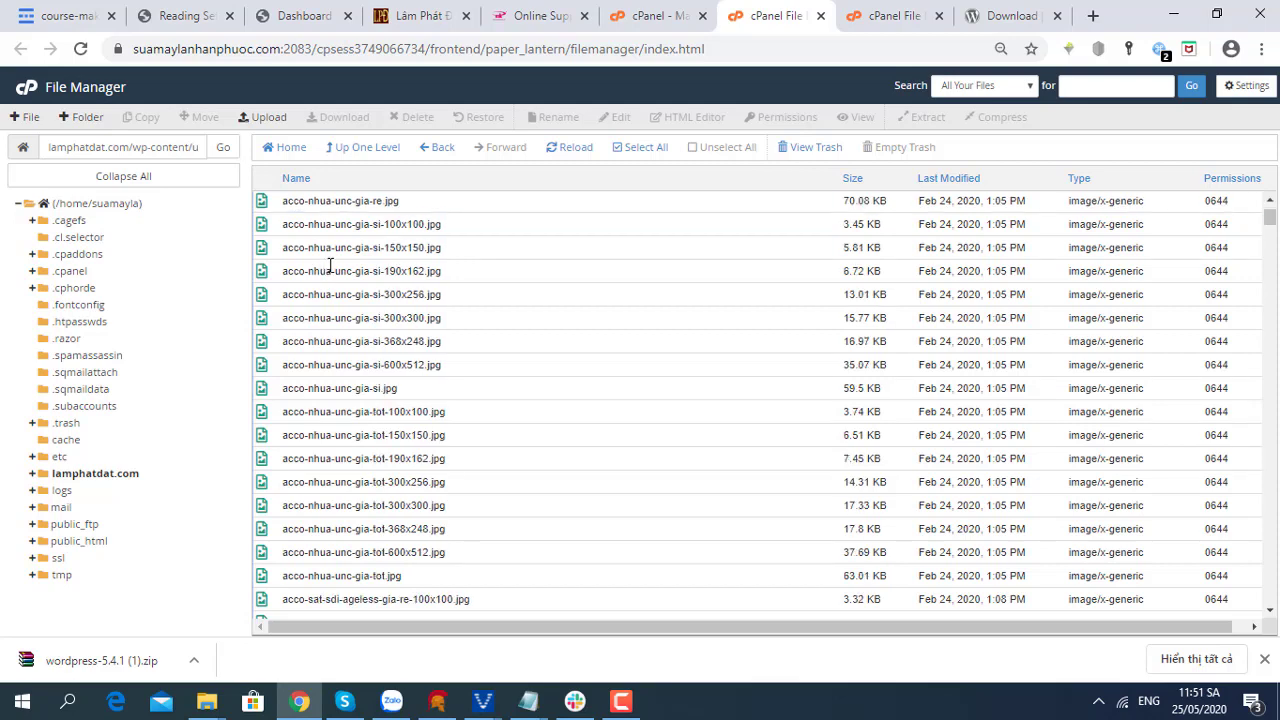
scroll(330, 262, "up", 2)
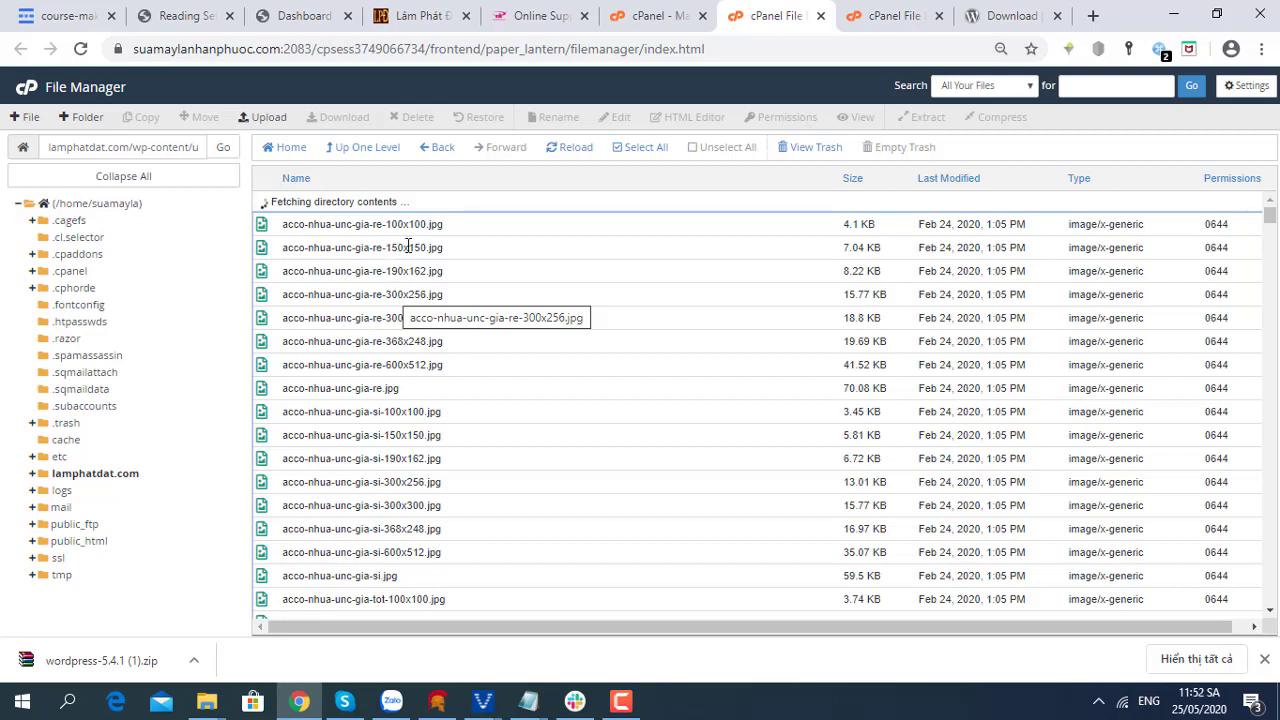
left_click(620, 700)
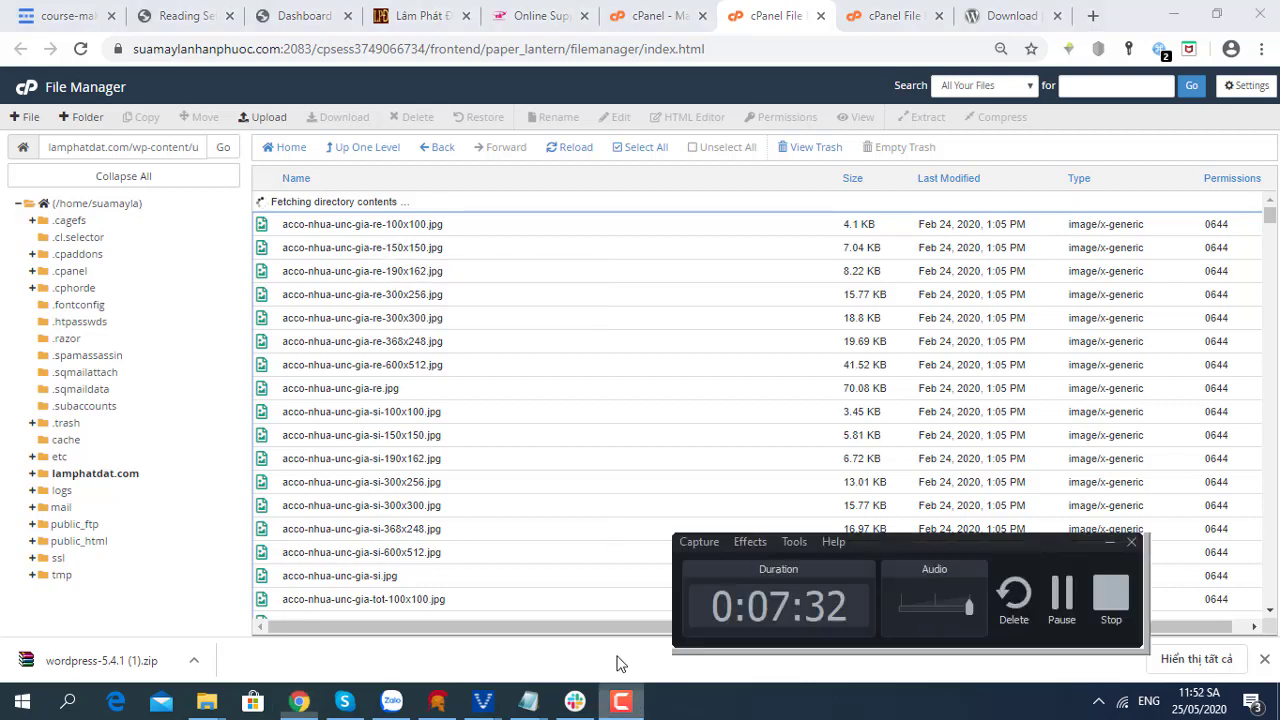